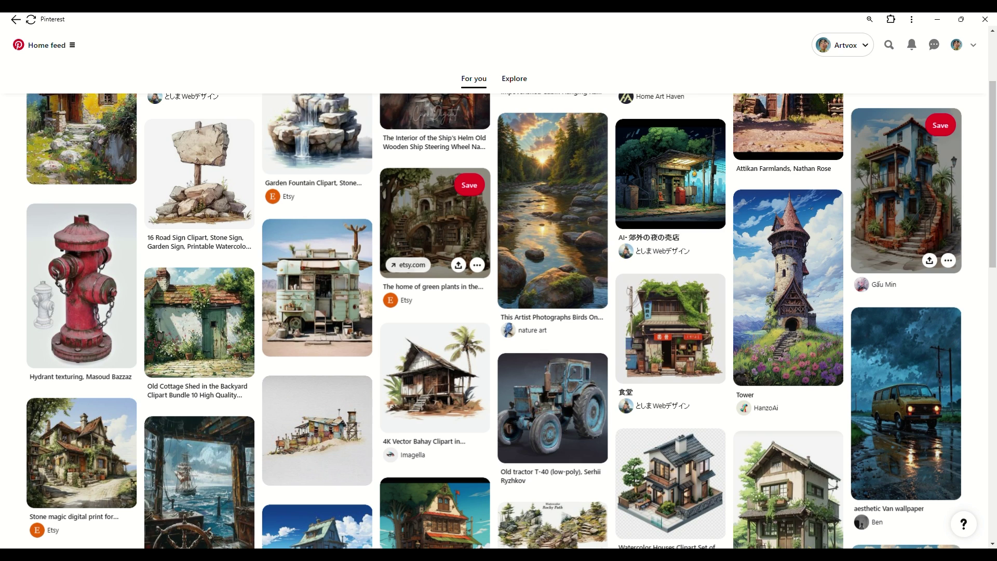
# - Browse the Pinterest home feed for reference images of houses, vehicles and landscapes
pyautogui.scroll(-10, 499, 311)
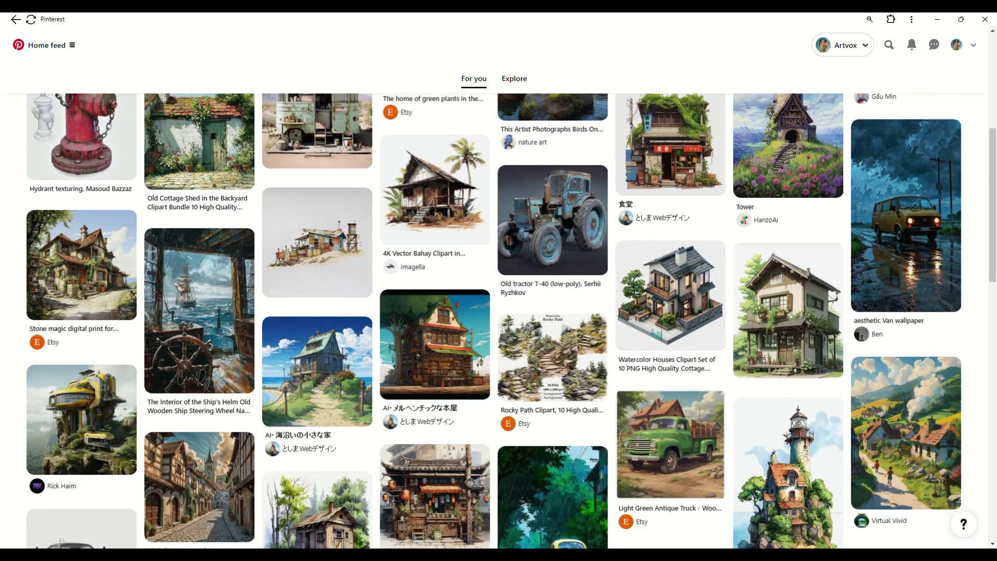
pyautogui.scroll(-1, 498, 311)
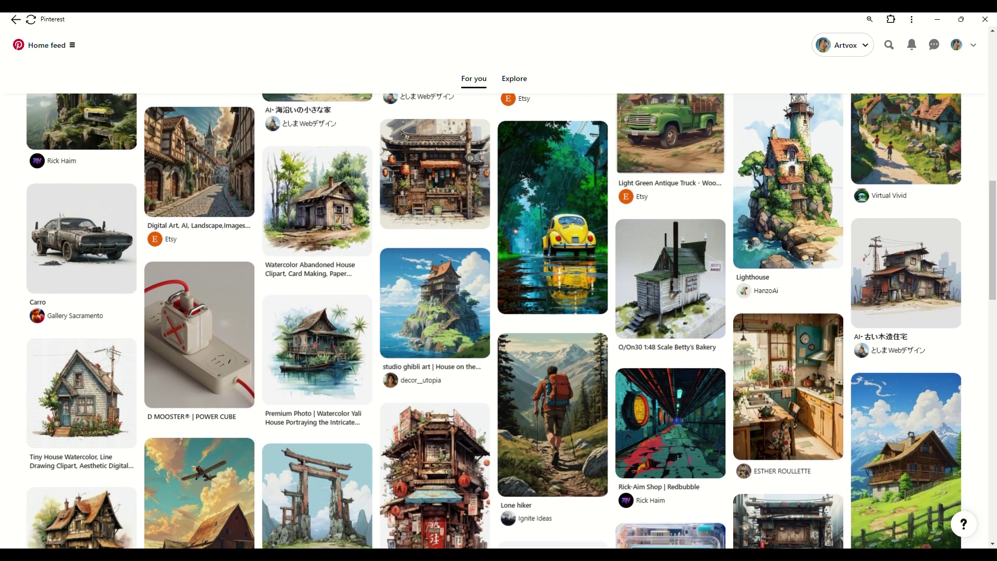
pyautogui.scroll(-3, 511, 320)
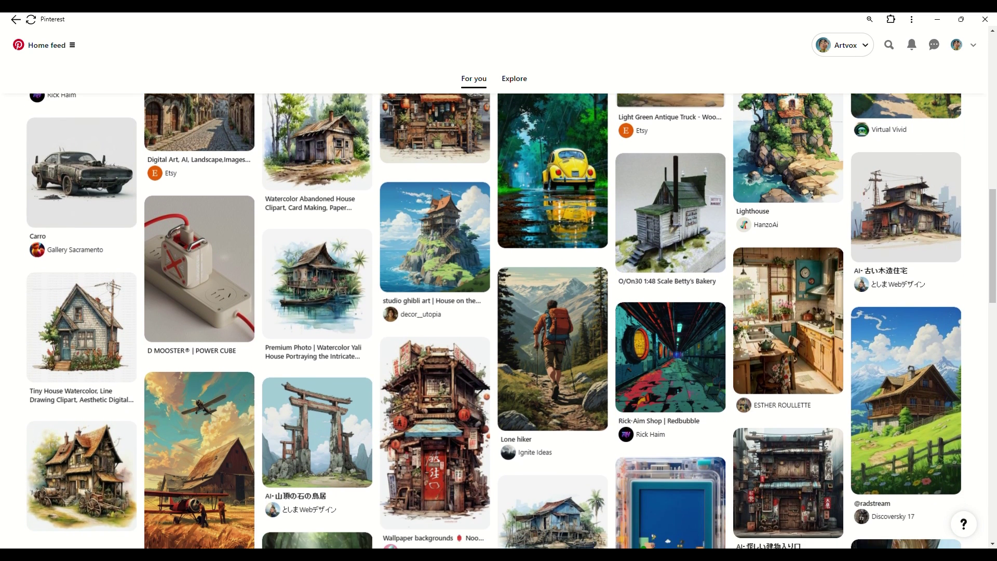
pyautogui.scroll(-3, 511, 320)
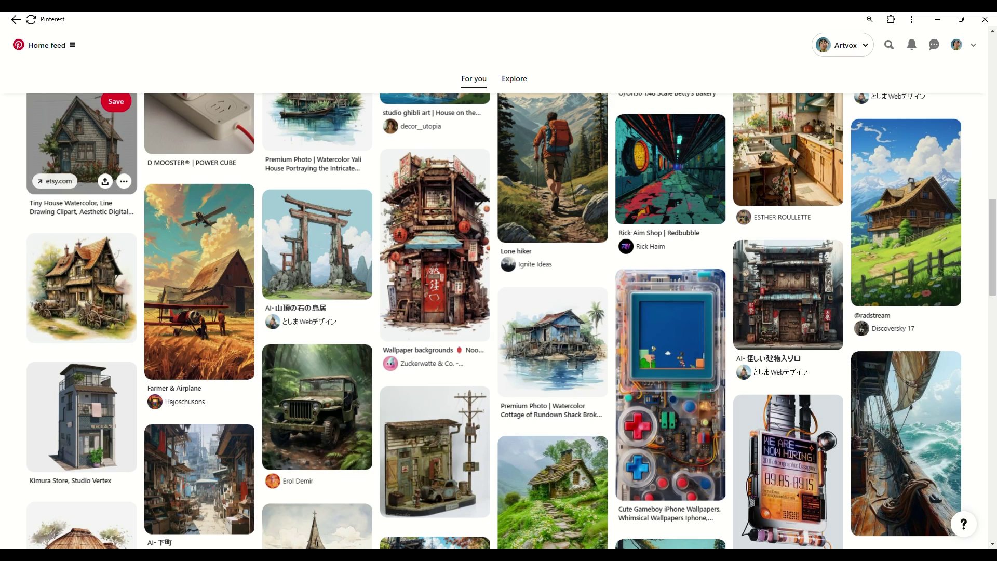
pyautogui.scroll(-1, 553, 395)
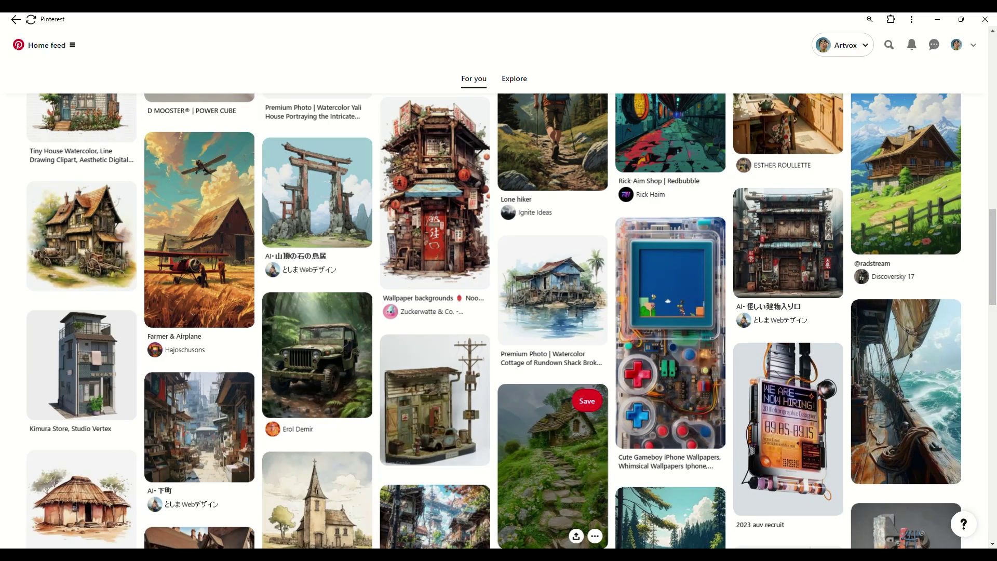
pyautogui.scroll(-8, 436, 363)
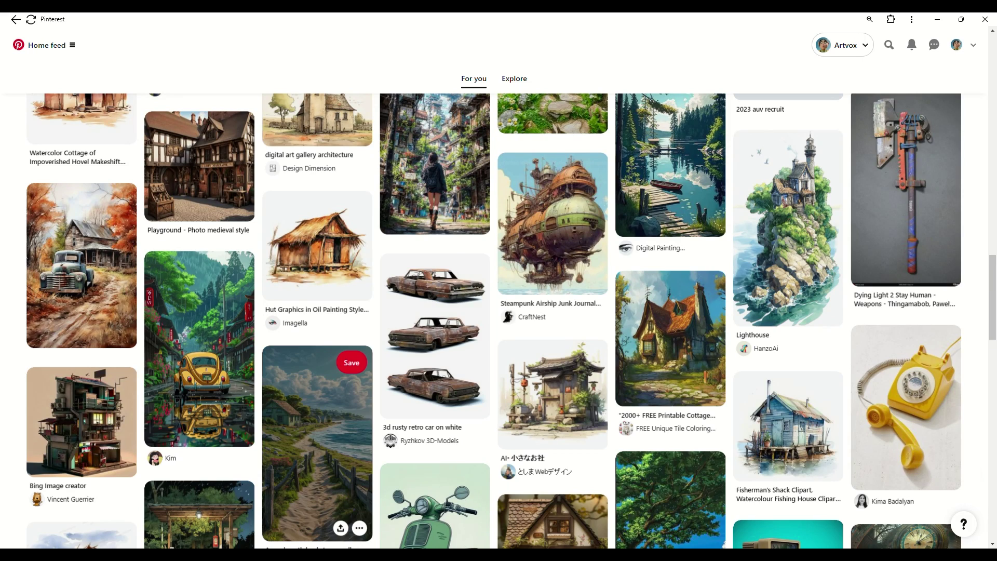
pyautogui.click(317, 441)
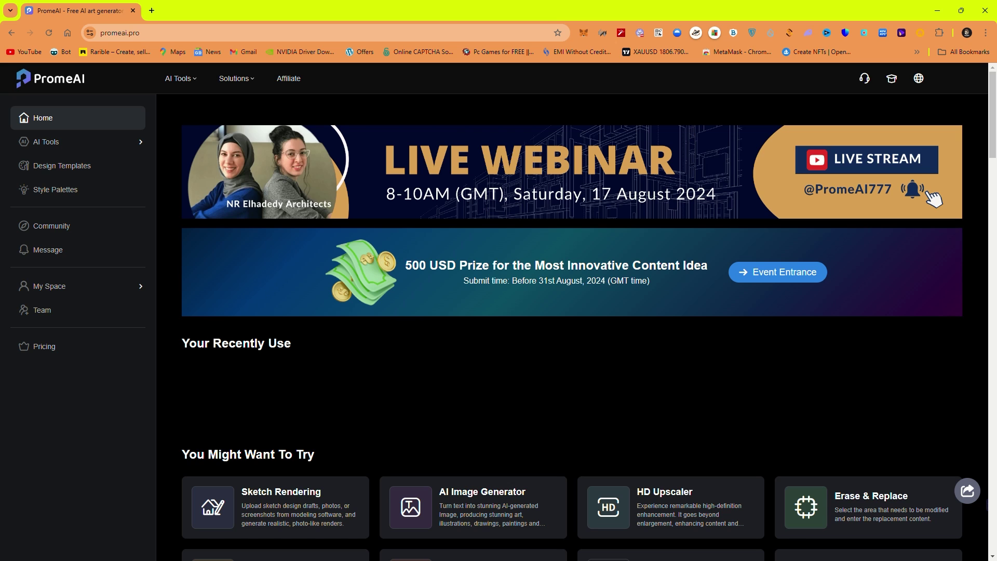
# - Switch to PromeAI and look through the generated house images in the generation history
pyautogui.moveTo(178, 78)
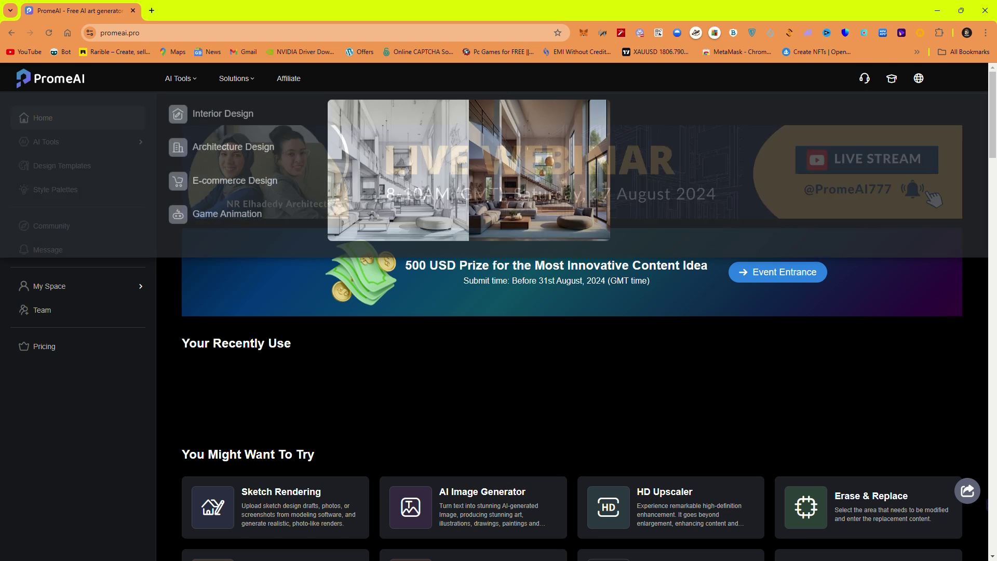
pyautogui.click(223, 147)
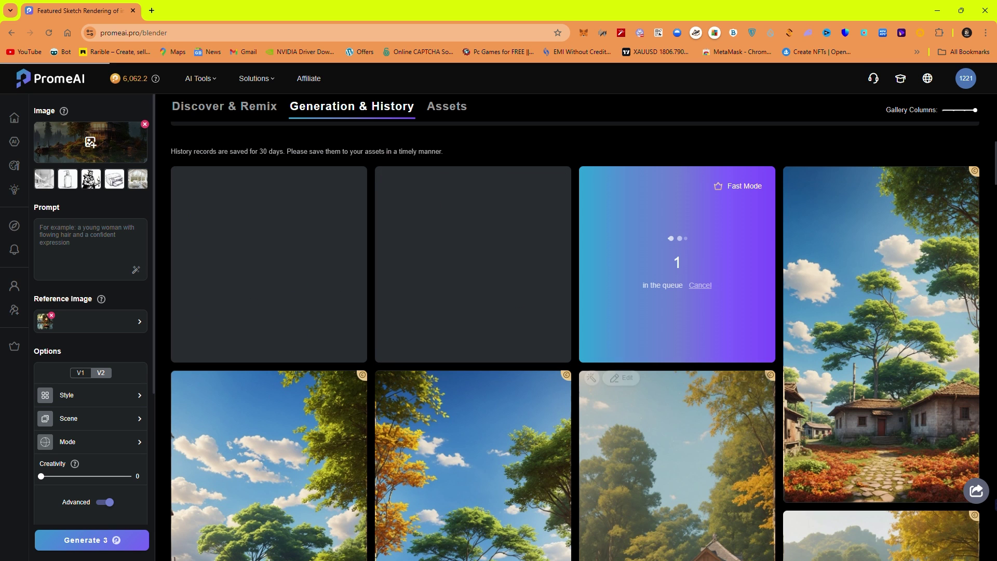
pyautogui.scroll(-5, 675, 312)
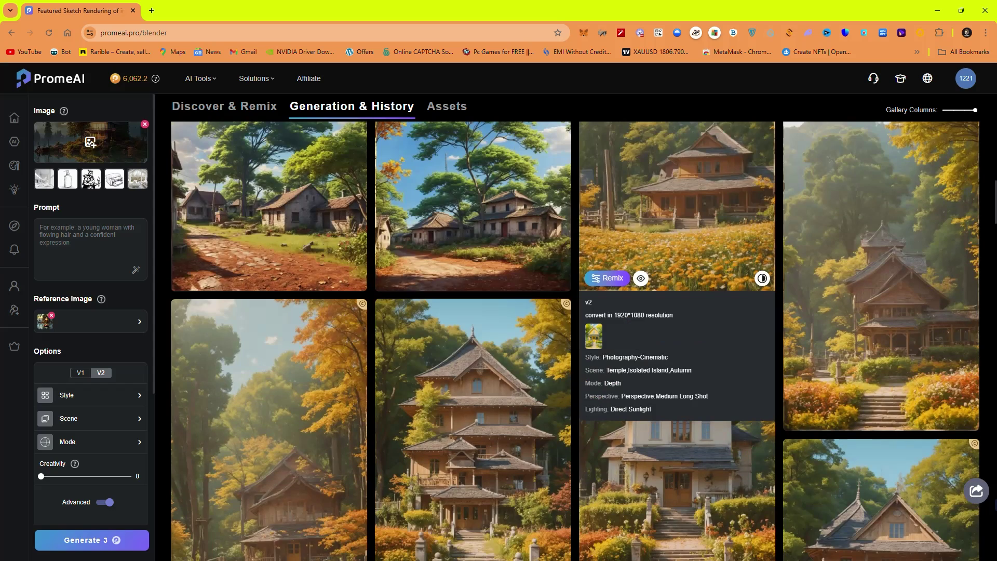
pyautogui.scroll(10, 628, 364)
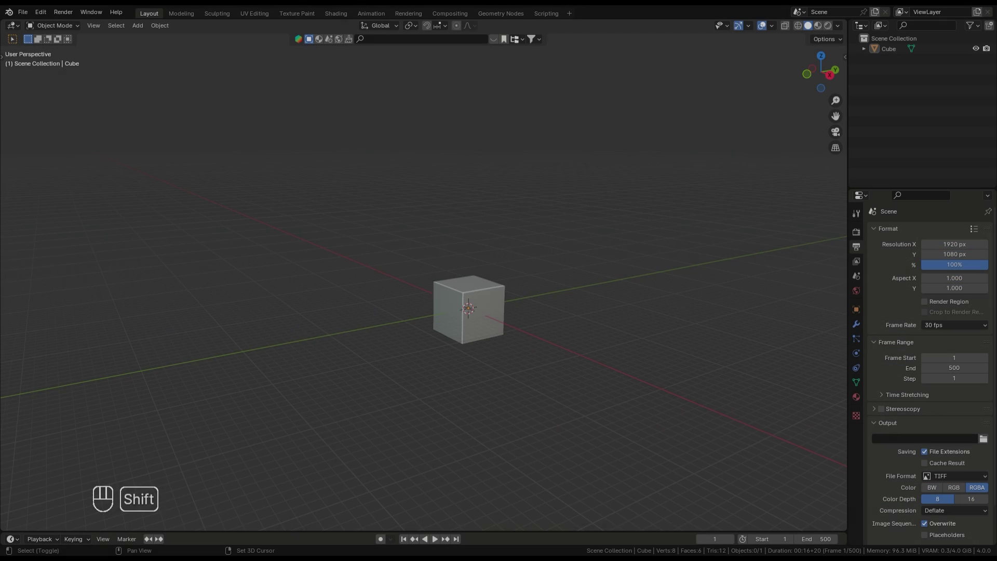
# - Switch to Blender, delete the default cube and add a plane in its place
pyautogui.keyDown('shift'); pyautogui.moveTo(468, 306); pyautogui.dragTo(471, 321, button='middle'); pyautogui.keyUp('shift')
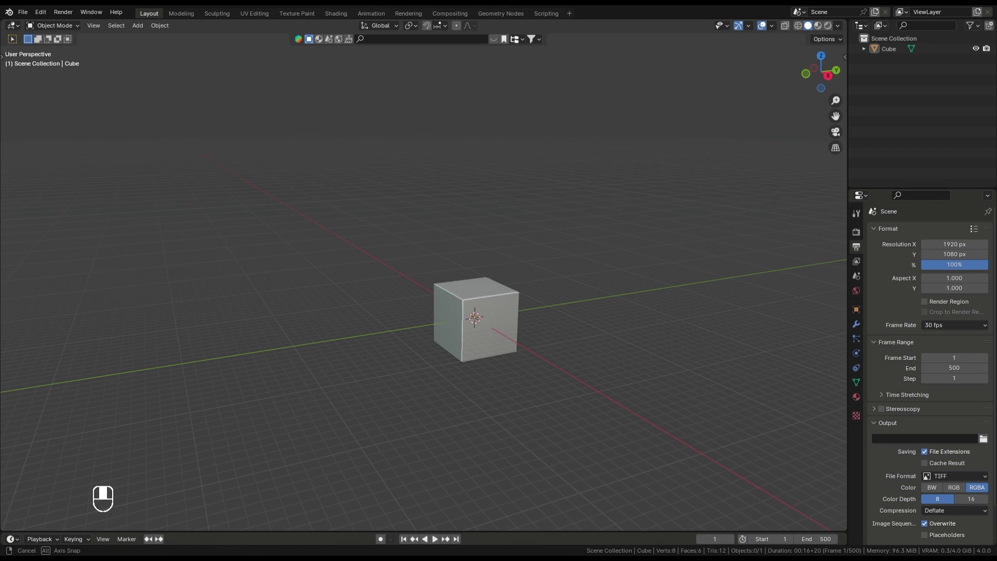
pyautogui.press('Delete')
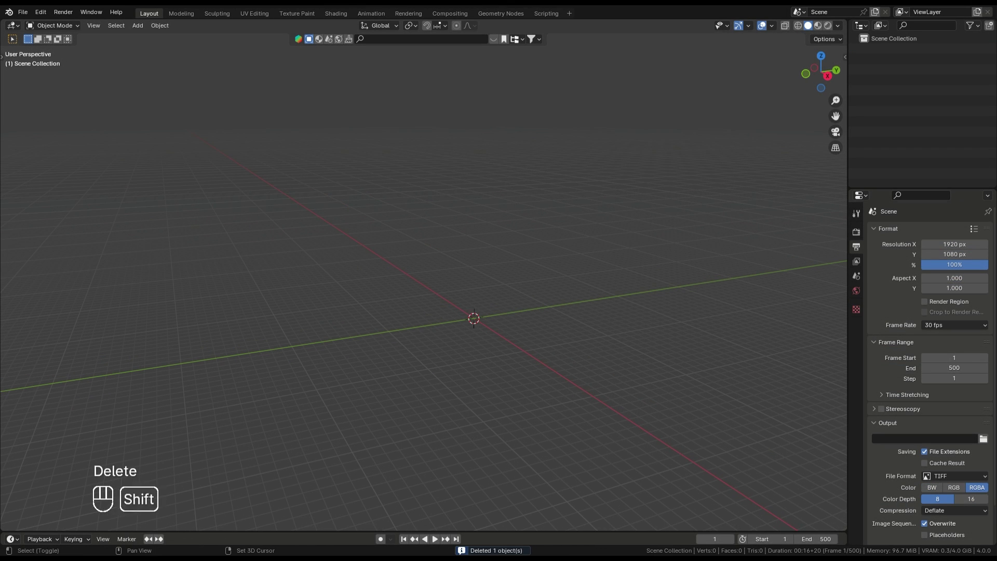
pyautogui.hotkey('shift', 'a')
pyautogui.moveTo(467, 302)
pyautogui.click(495, 42)
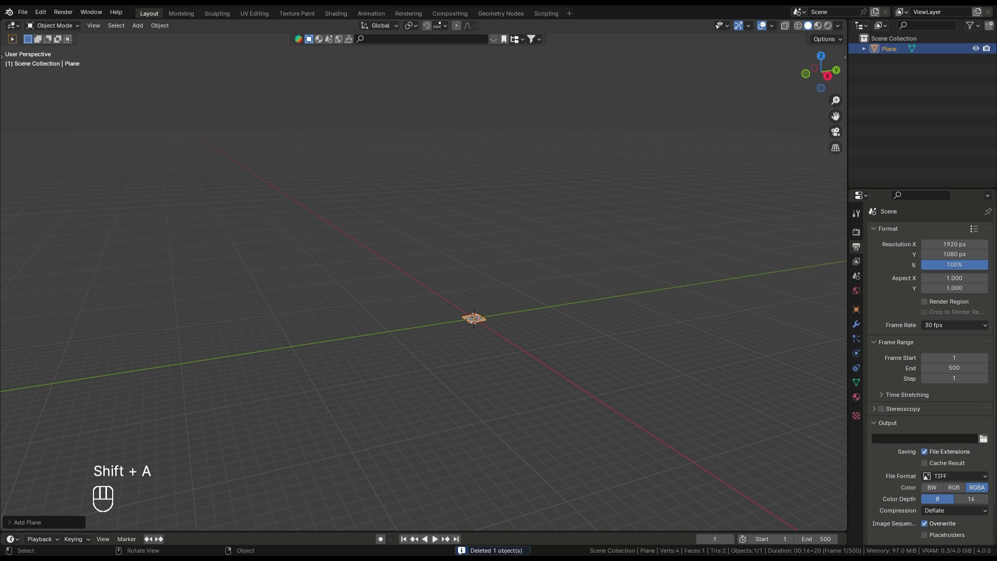
# - Scale the plane up in two passes into a very large ground surface
pyautogui.press('s')
pyautogui.click(811, 344)
pyautogui.moveTo(488, 301); pyautogui.dragTo(534, 308, button='middle')
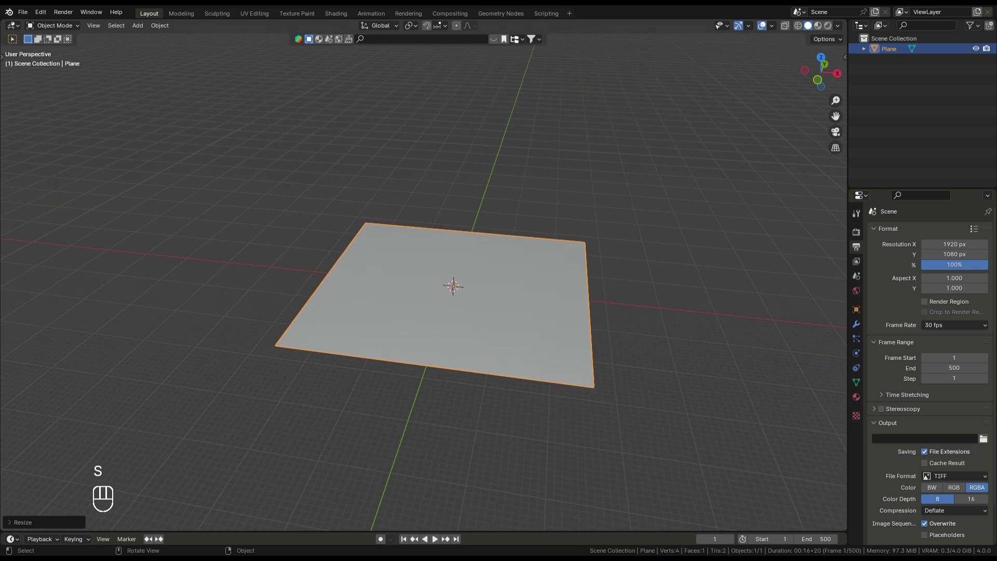
pyautogui.press('s')
pyautogui.click(643, 334)
pyautogui.moveTo(644, 334); pyautogui.dragTo(550, 332, button='middle')
pyautogui.scroll(-2, 553, 334)
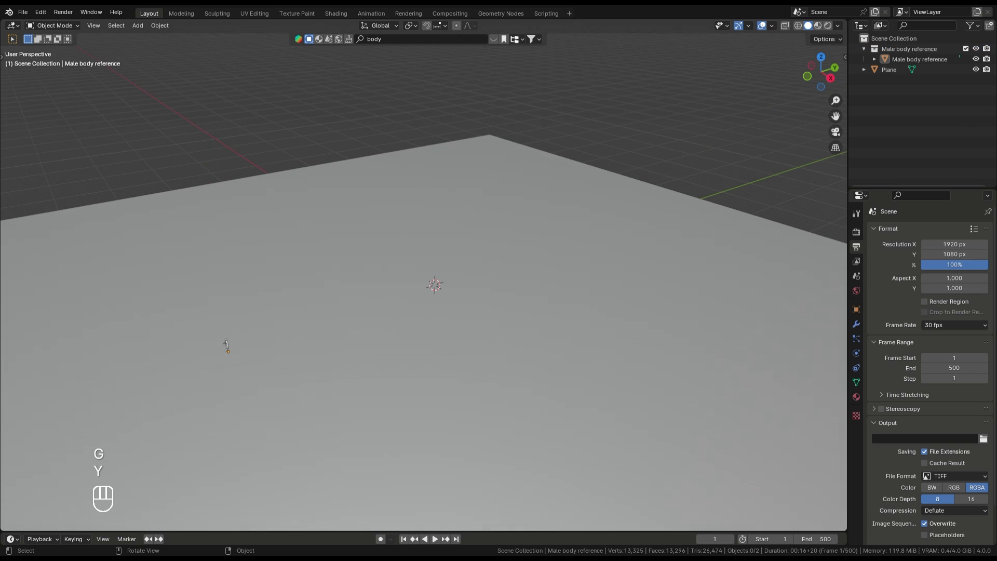
# - Duplicate the ground plane and scale the copy down to about 0.28 of its size
pyautogui.hotkey('shift', 'd')
pyautogui.press('s')
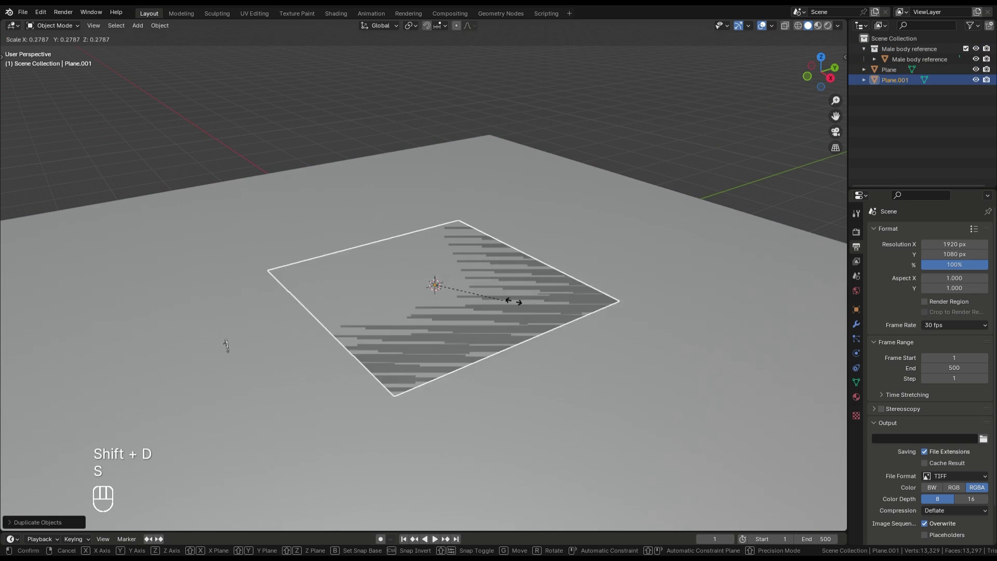
pyautogui.click(543, 278)
pyautogui.press('s')
pyautogui.click(278, 311)
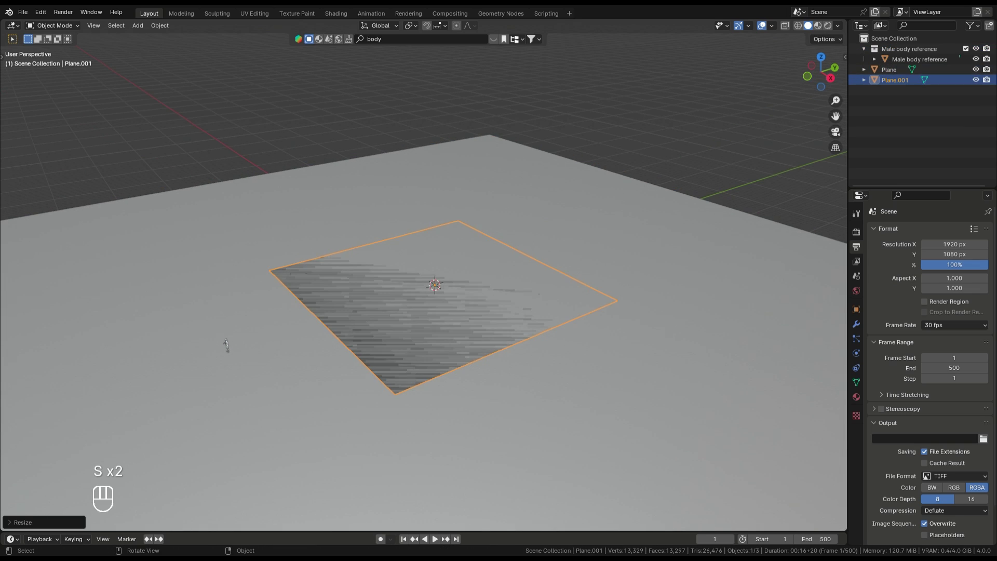
# - Apply the smaller plane's transform, and restore the plane after a mistaken deletion
pyautogui.hotkey('ctrl', 'a')
pyautogui.click(410, 322)
pyautogui.press('Delete')
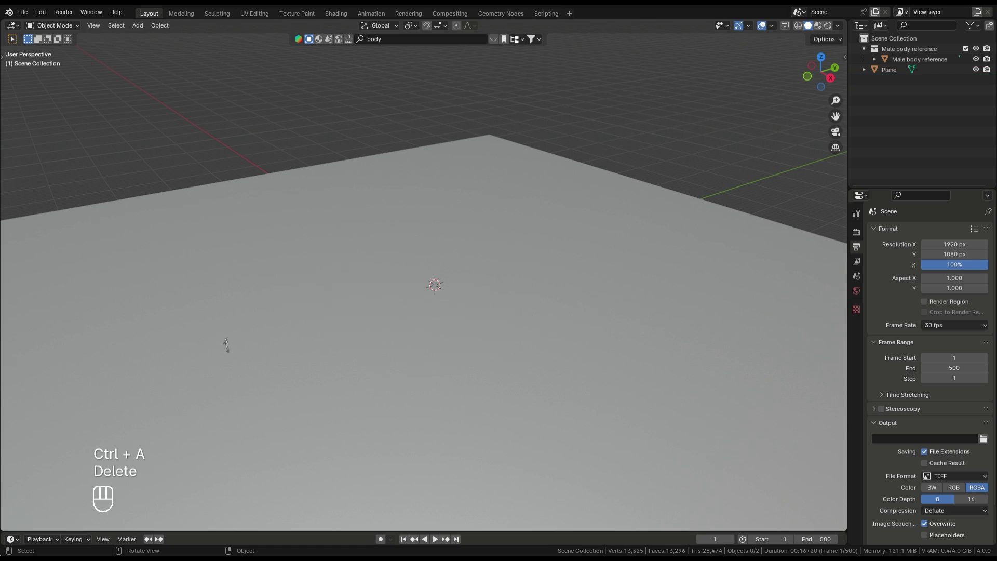
pyautogui.hotkey('ctrl', 'z')
# - Subdivide the smaller plane's mesh with 50 cuts into a dense grid
pyautogui.moveTo(227, 345); pyautogui.dragTo(349, 323, button='middle')
pyautogui.press('Tab')
pyautogui.rightClick(350, 322)
pyautogui.click(352, 323)
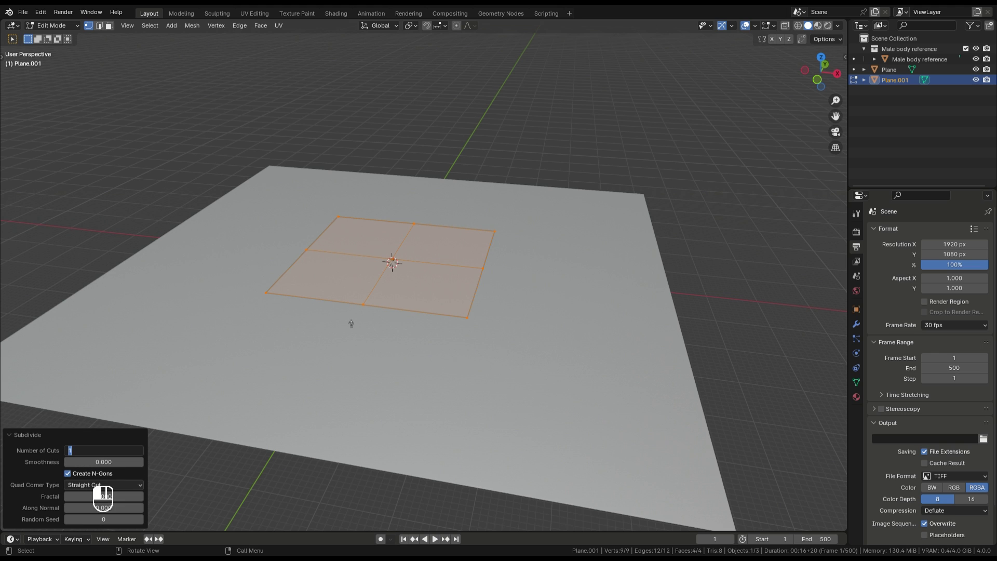
pyautogui.press('Return')
# - Scale the subdivided grid up by a factor of about 1.29
pyautogui.scroll(5, 333, 333)
pyautogui.scroll(-3, 483, 291)
pyautogui.keyDown('shift'); pyautogui.moveTo(483, 291); pyautogui.dragTo(548, 312, button='middle'); pyautogui.keyUp('shift')
pyautogui.scroll(2, 519, 306)
pyautogui.press('s')
pyautogui.click(585, 328)
pyautogui.scroll(-1, 585, 327)
pyautogui.scroll(-3, 424, 280)
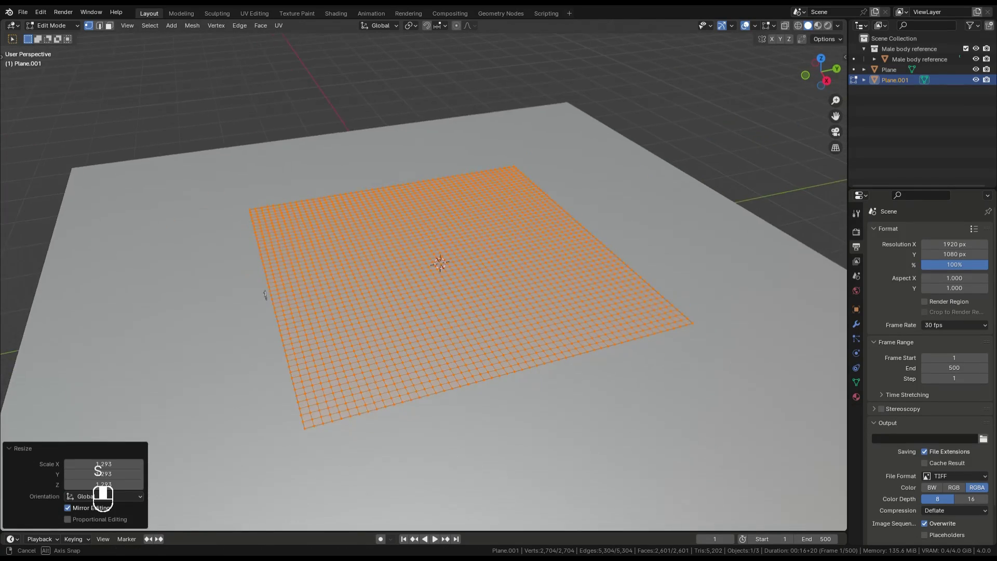
# - Move the grid along the Y axis toward the back of the ground in two shifts, the last about 11.8 m
pyautogui.scroll(3, 424, 281)
pyautogui.press('g')
pyautogui.press('y')
pyautogui.click(424, 281)
pyautogui.moveTo(424, 280); pyautogui.dragTo(296, 314, button='middle')
pyautogui.scroll(1, 423, 280)
pyautogui.press('g')
pyautogui.press('y')
pyautogui.click(509, 249)
pyautogui.moveTo(509, 249); pyautogui.dragTo(441, 328, button='middle')
pyautogui.scroll(-3, 476, 275)
pyautogui.scroll(2, 442, 327)
pyautogui.moveTo(442, 327); pyautogui.dragTo(486, 314, button='middle')
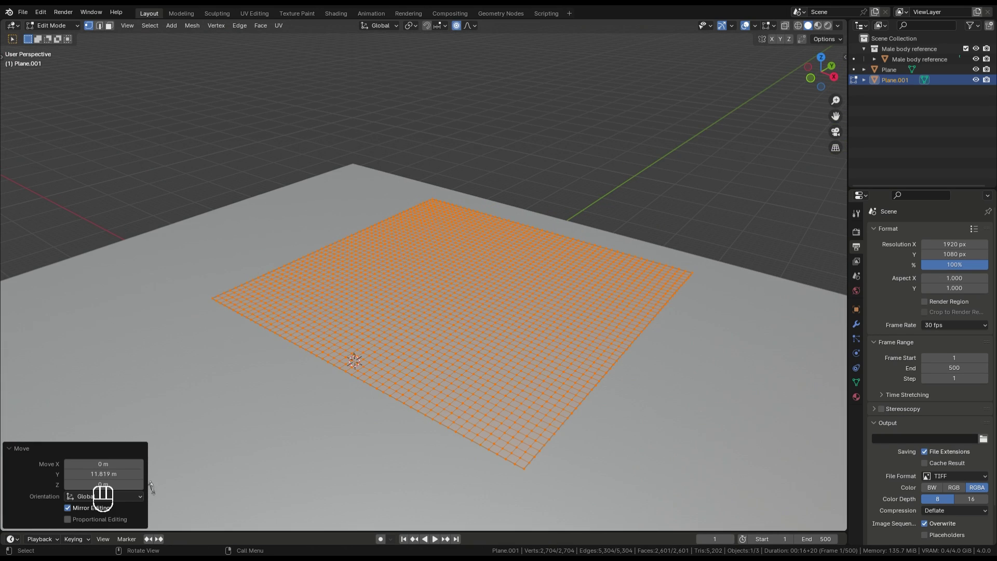
# - Raise two vertex patches near the grid's middle into a broad hill using smooth proportional editing with a radius of about 16.4 m
pyautogui.moveTo(433, 267); pyautogui.dragTo(484, 293)
pyautogui.press('g')
pyautogui.click(552, 268)
pyautogui.moveTo(470, 249); pyautogui.dragTo(512, 267)
pyautogui.press('g')
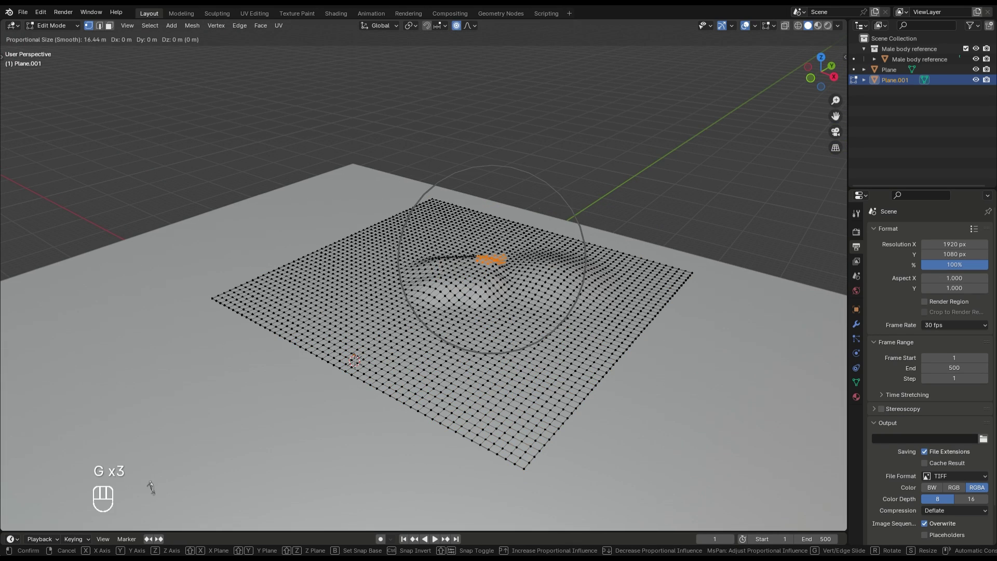
pyautogui.click(491, 249)
# - Raise two more spots of the grid with proportional editing to vary the hill's shape
pyautogui.click(455, 255)
pyautogui.press('g')
pyautogui.click(455, 224)
pyautogui.moveTo(455, 225); pyautogui.dragTo(529, 200, button='middle')
pyautogui.click(453, 327)
pyautogui.press('g')
pyautogui.click(453, 291)
pyautogui.moveTo(453, 291); pyautogui.dragTo(451, 265, button='middle')
# - Raise vertices near the grid's lower edges into small mounds with proportional editing, using a radius down to about 3.3 m
pyautogui.keyDown('shift'); pyautogui.moveTo(249, 353); pyautogui.dragTo(426, 312, button='middle'); pyautogui.keyUp('shift')
pyautogui.click(328, 313)
pyautogui.press('g')
pyautogui.click(335, 290)
pyautogui.click(493, 305)
pyautogui.press('g')
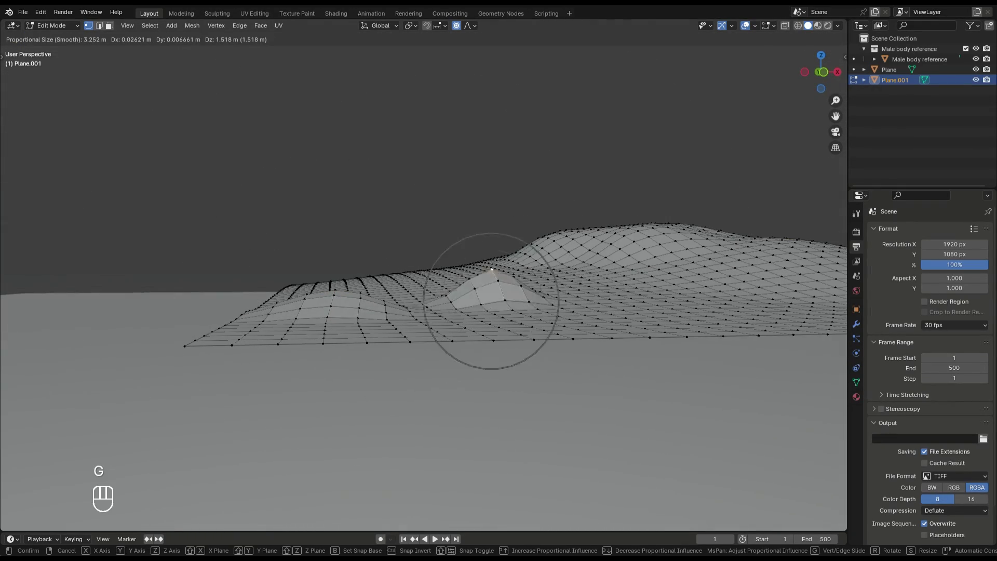
pyautogui.click(491, 283)
pyautogui.moveTo(491, 284); pyautogui.dragTo(426, 317, button='middle')
pyautogui.click(338, 332)
pyautogui.press('g')
# - Lower the whole terrain object slightly along Z so its low areas sink into the ground plane
pyautogui.press('Tab')
pyautogui.press('g')
pyautogui.press('z')
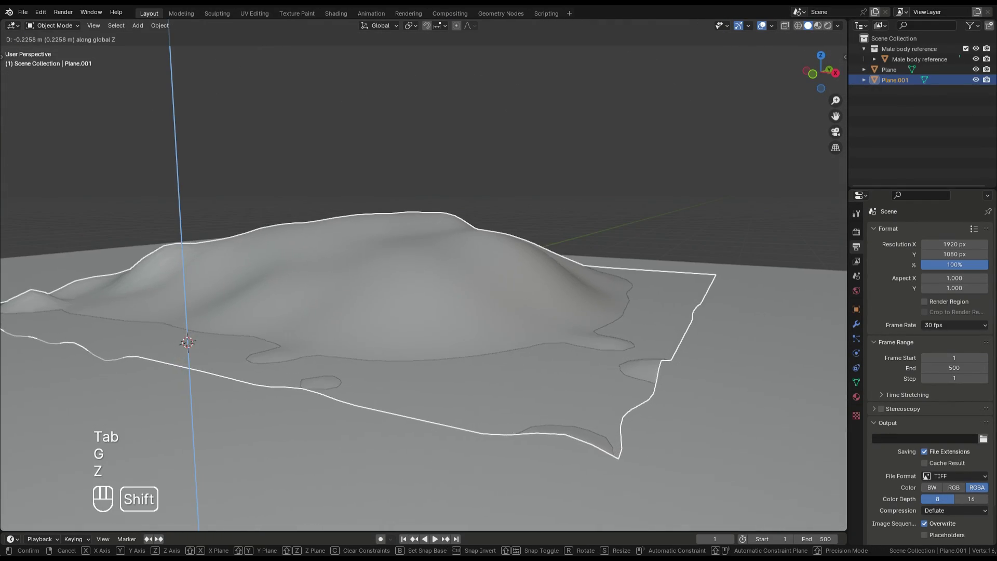
pyautogui.press('Return')
# - Lower the terrain's front border vertices along Z with proportional editing, and select the adjacent side border
pyautogui.press('Tab')
pyautogui.press('g')
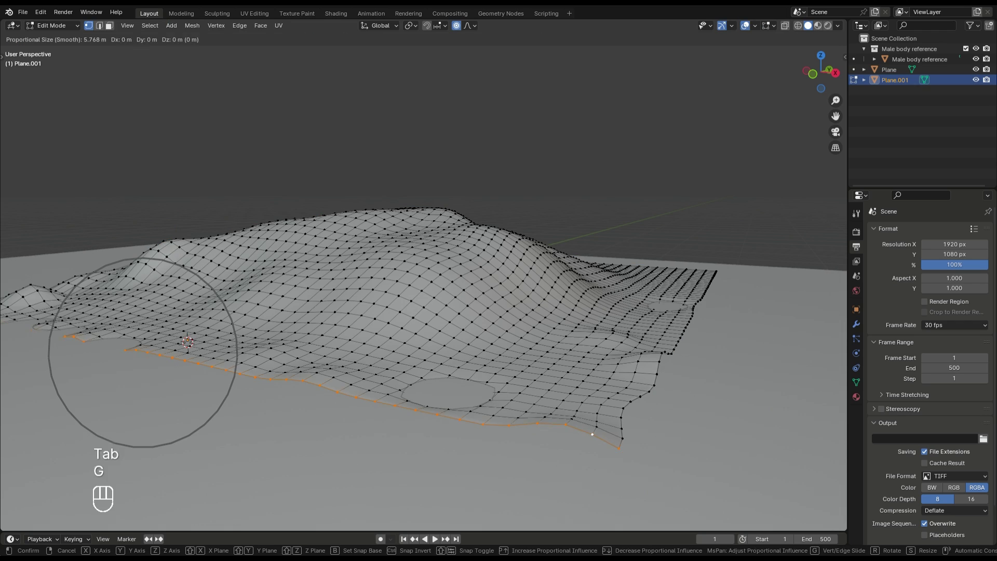
pyautogui.press('z')
pyautogui.press('Return')
pyautogui.keyDown('alt'); pyautogui.click(640, 397); pyautogui.keyUp('alt')
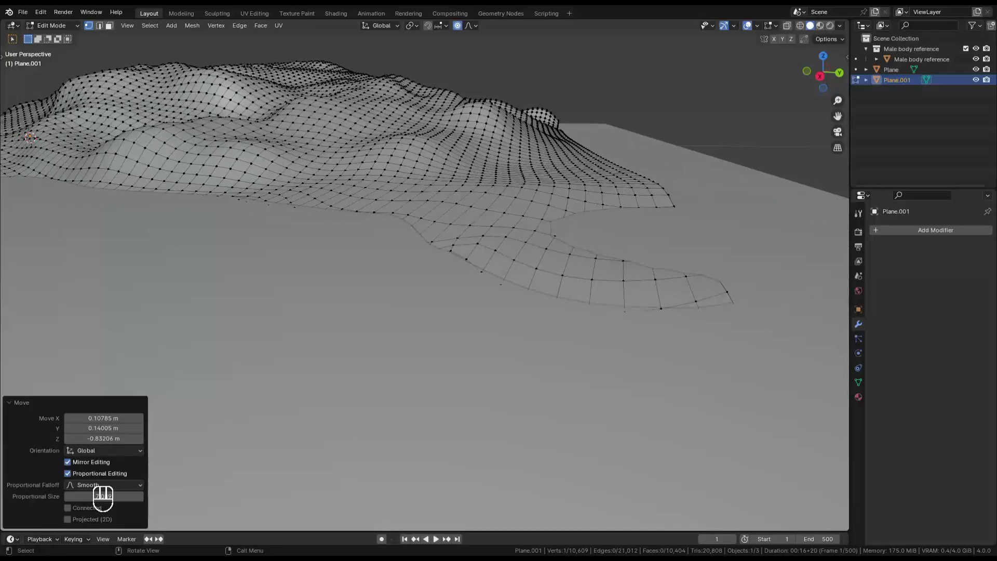
# - Add a camera in Object Mode and align it to the current view of the terrain
pyautogui.press('Tab')
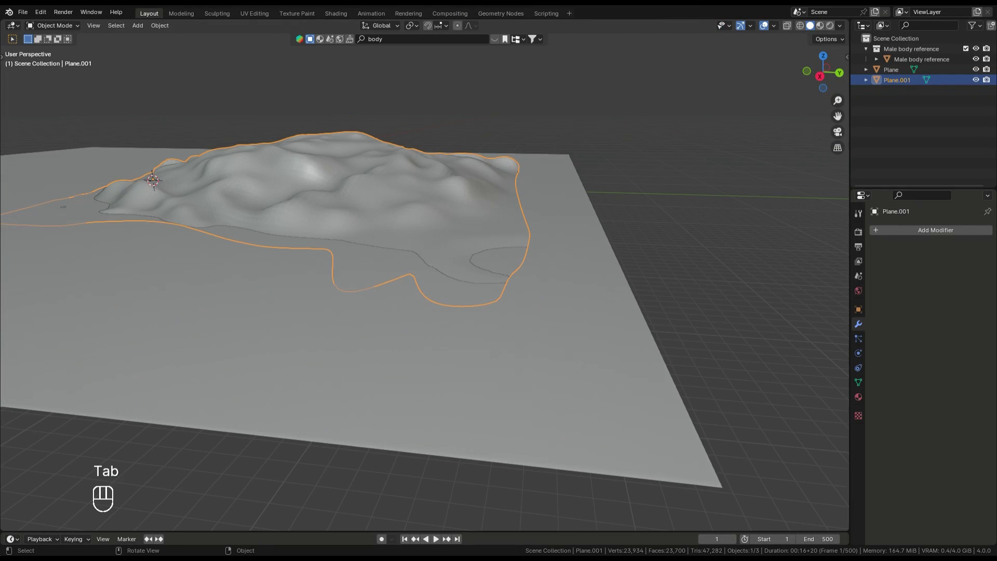
pyautogui.hotkey('shift', 'a')
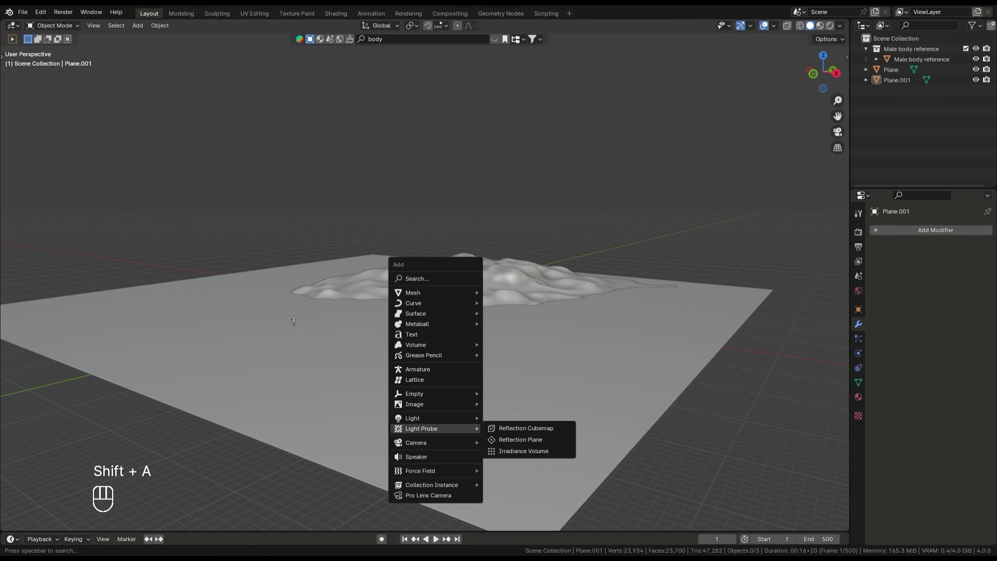
pyautogui.click(514, 442)
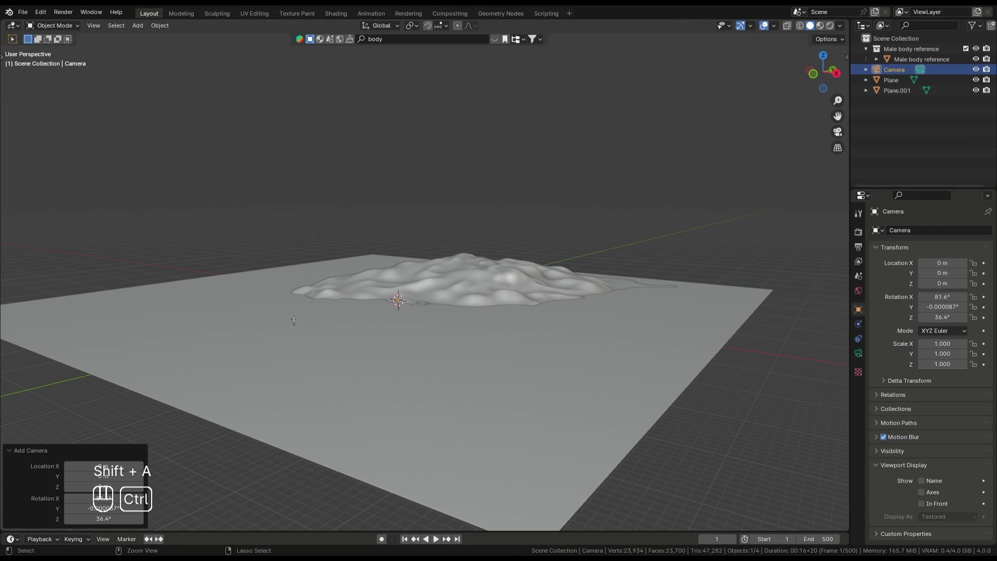
pyautogui.press('ctrl+alt+KP_0')
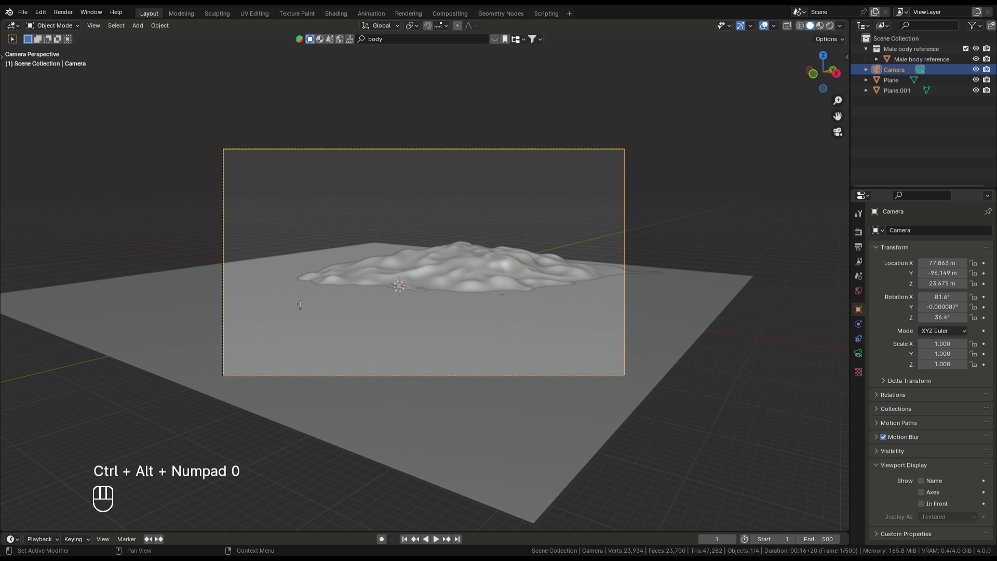
# - Set the camera's focal length to 30 mm after trying 18 mm
pyautogui.click(858, 353)
pyautogui.click(947, 280)
pyautogui.write('18')
pyautogui.press('Return')
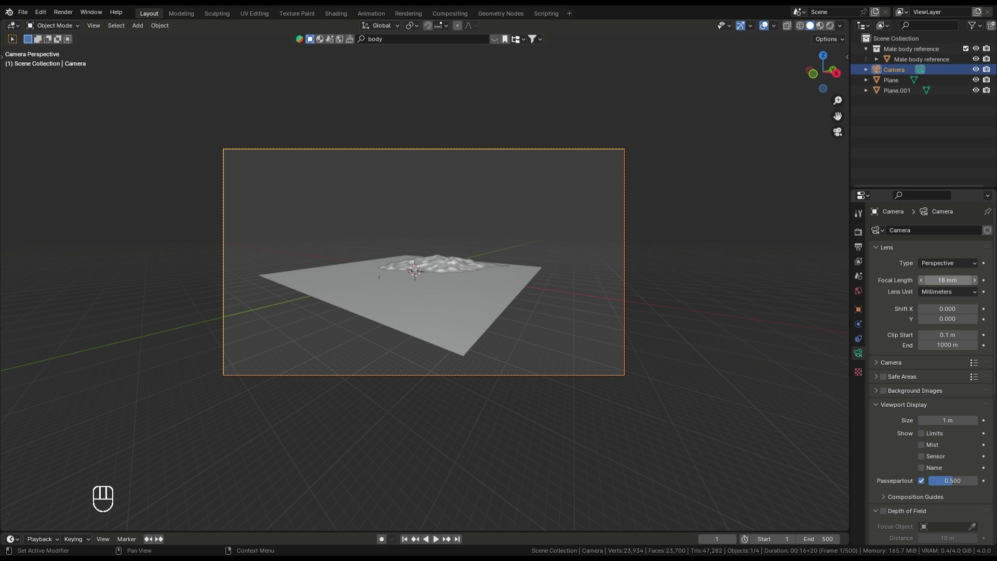
pyautogui.write('30')
pyautogui.press('Return')
pyautogui.scroll(4, 424, 275)
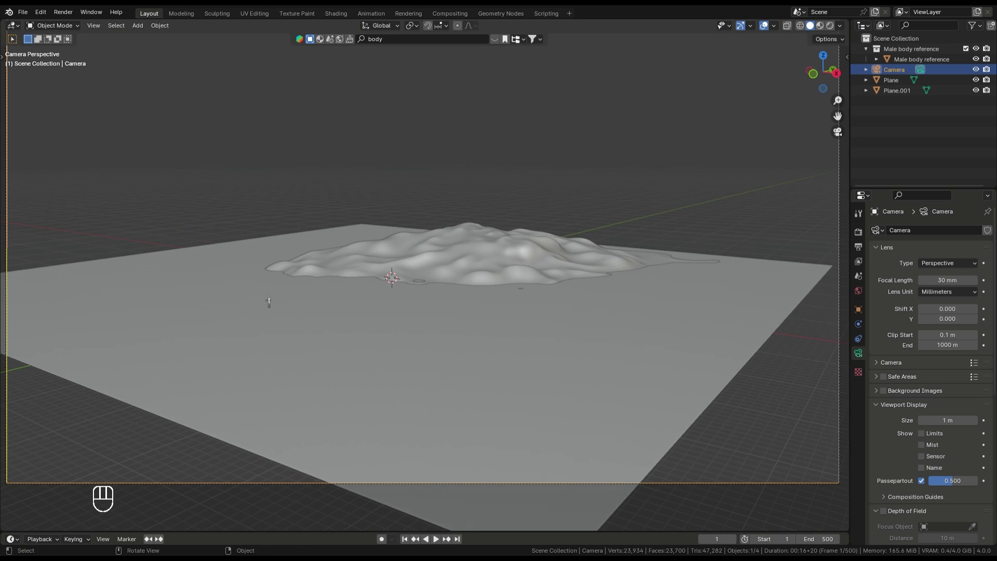
# - Lock the camera to the view and orbit it to a closer framing of the terrain
pyautogui.scroll(-3, 424, 276)
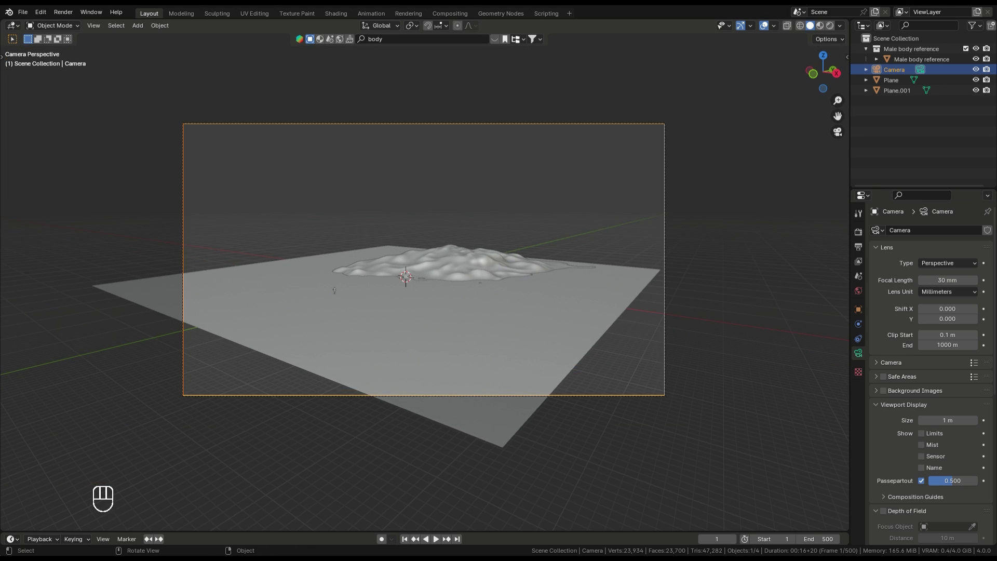
pyautogui.press('n')
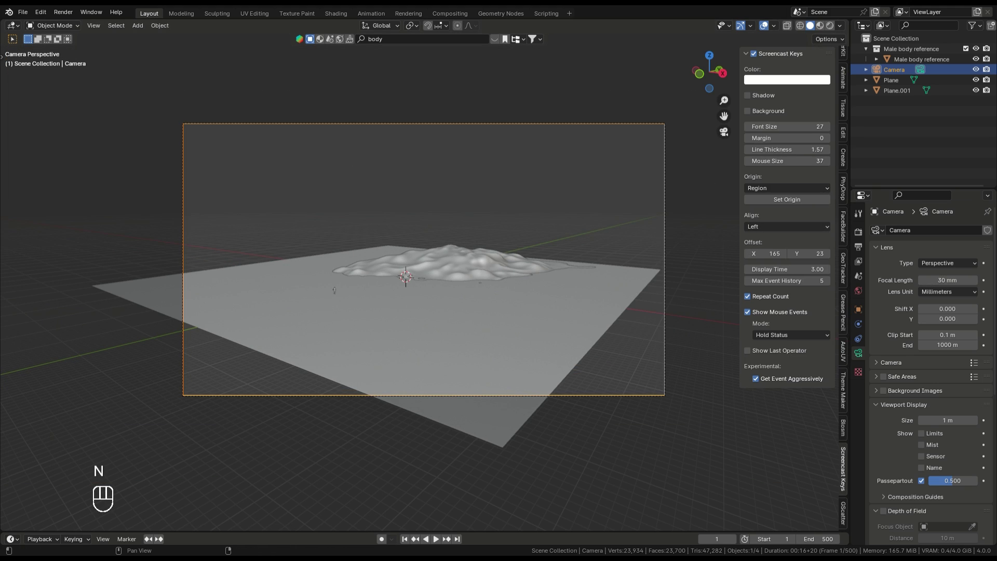
pyautogui.scroll(10, 843, 212)
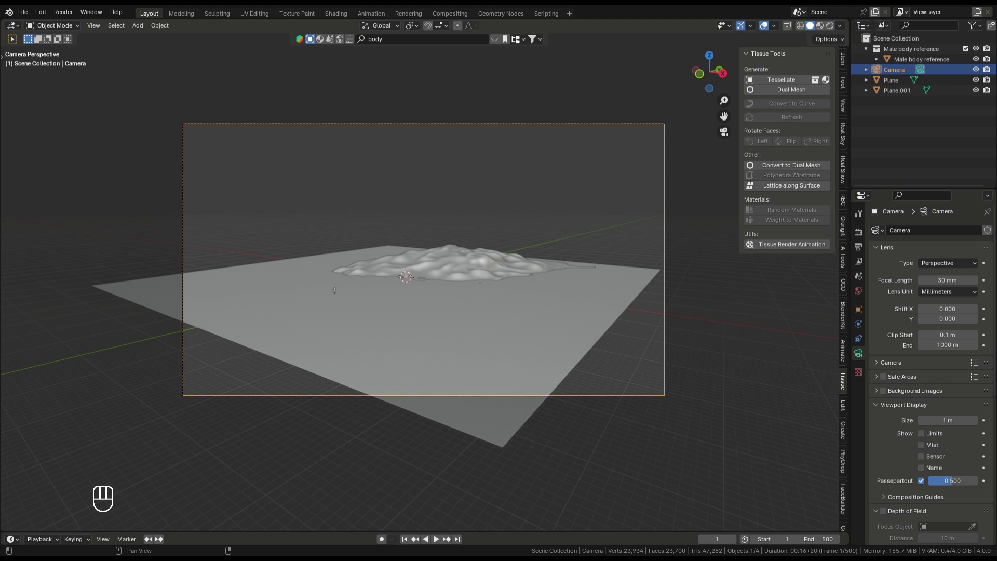
pyautogui.keyDown('ctrl'); pyautogui.scroll(9, 843, 260); pyautogui.keyUp('ctrl')
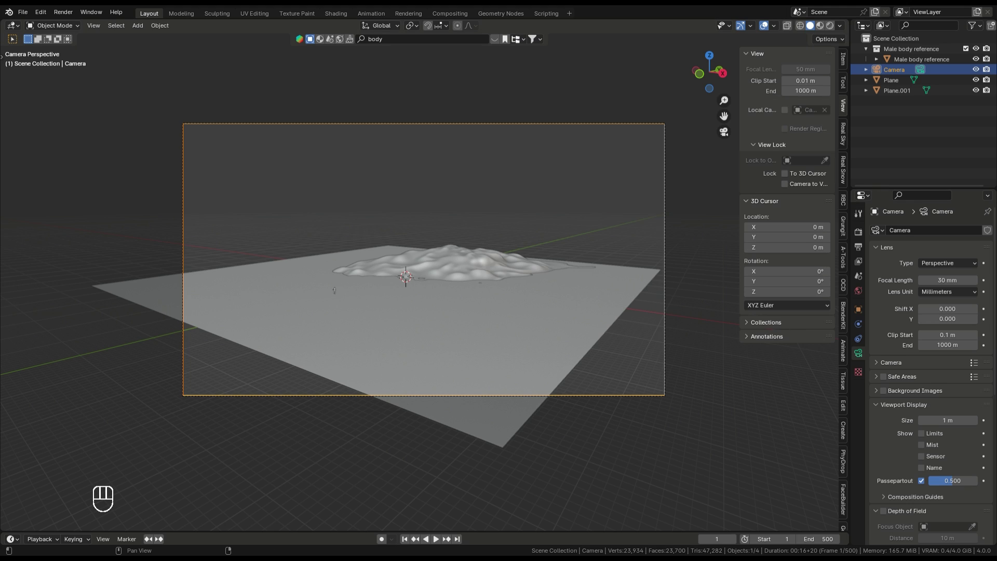
pyautogui.click(785, 184)
pyautogui.moveTo(424, 259); pyautogui.dragTo(353, 303, button='middle')
pyautogui.scroll(3, 424, 259)
pyautogui.scroll(-2, 423, 259)
pyautogui.moveTo(352, 303); pyautogui.dragTo(343, 303, button='middle')
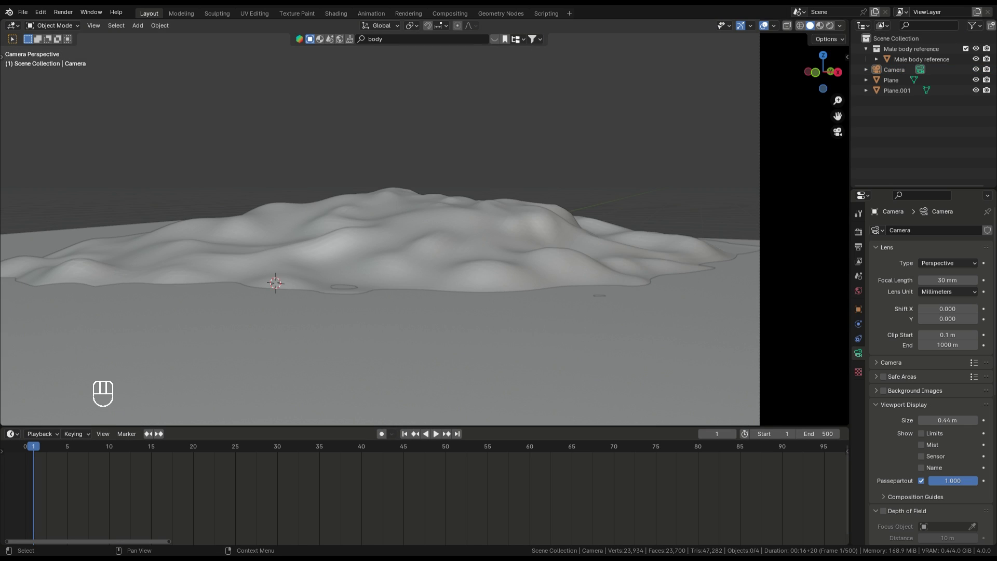
# - Split the 3D viewport into two side-by-side areas and fit the camera frame in each
pyautogui.moveTo(847, 22); pyautogui.dragTo(311, 31)
pyautogui.scroll(3, 155, 234)
pyautogui.keyDown('shift'); pyautogui.moveTo(172, 233); pyautogui.dragTo(156, 131, button='middle'); pyautogui.keyUp('shift')
pyautogui.scroll(-2, 155, 234)
pyautogui.scroll(-2, 155, 234)
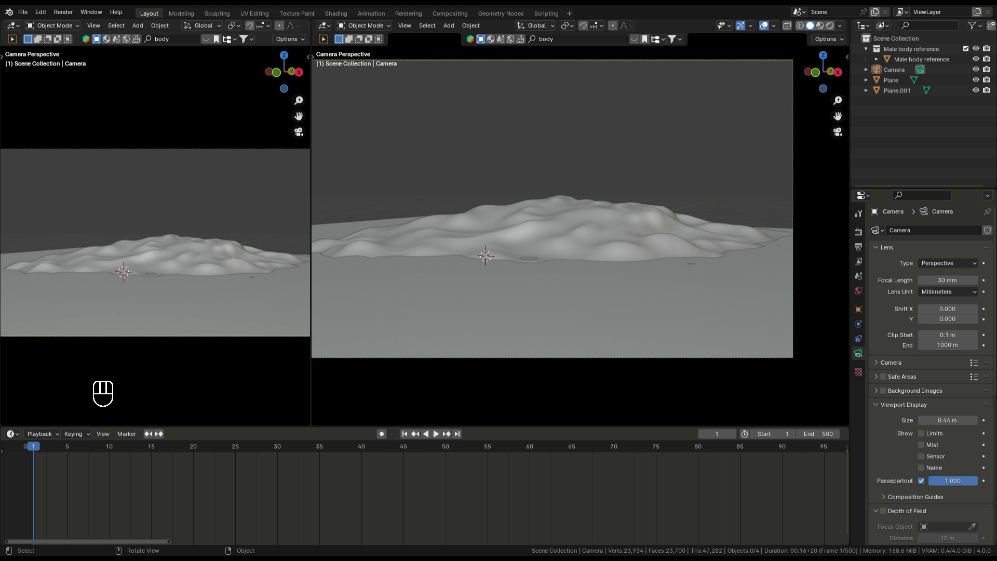
pyautogui.scroll(-2, 156, 239)
pyautogui.scroll(-2, 552, 208)
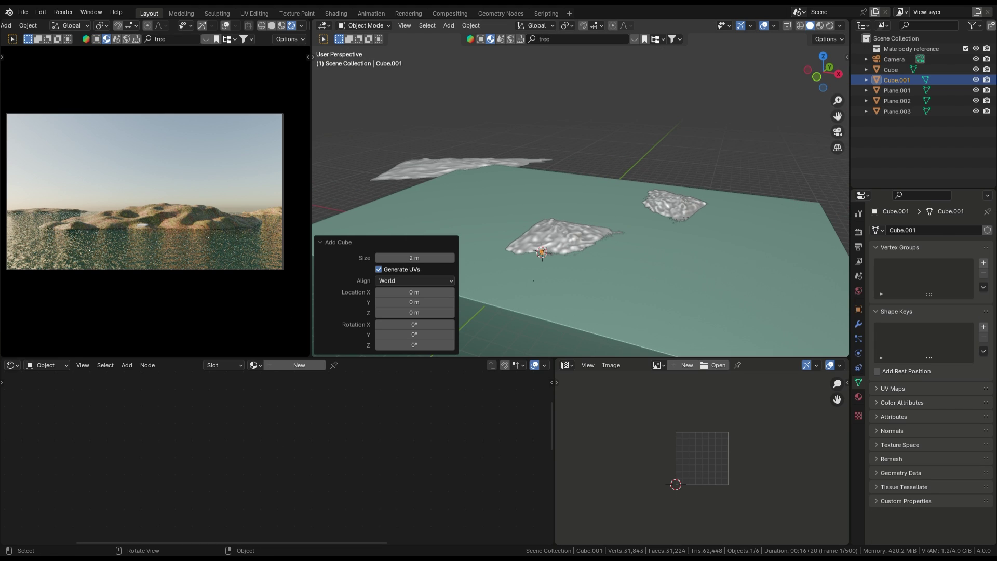
# - Isolate the new cube in local view and raise it about 1.02 m along Z
pyautogui.moveTo(541, 252)
pyautogui.keyDown('shift'); pyautogui.mouseDown(button='middle')
pyautogui.moveTo(546, 263)
pyautogui.moveTo(544, 248)
pyautogui.moveTo(539, 258)
pyautogui.mouseUp(button='middle'); pyautogui.keyUp('shift')
pyautogui.scroll(3, 544, 249)
pyautogui.press('KP_Divide')
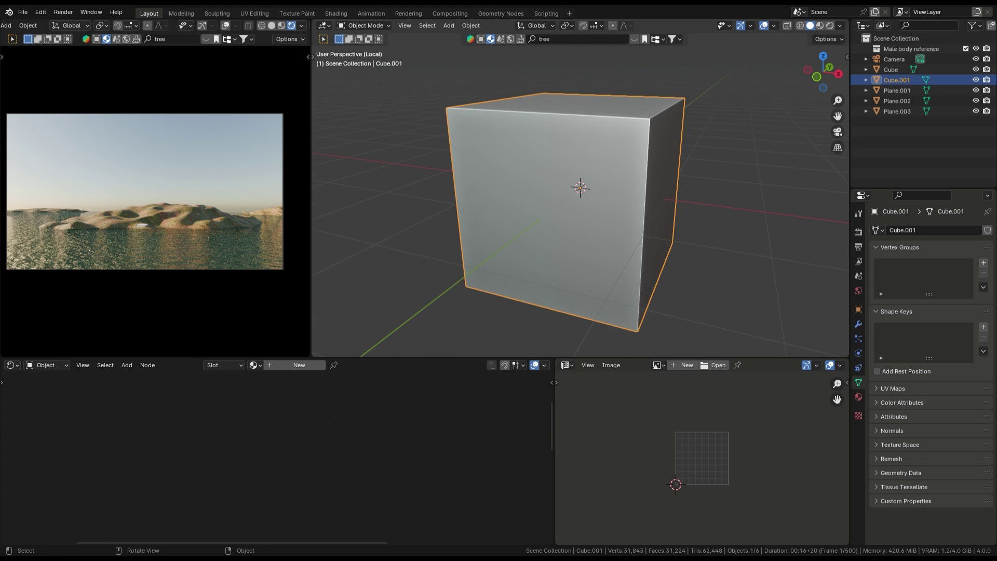
pyautogui.click(830, 76)
pyautogui.press('g')
pyautogui.press('z')
pyautogui.click(582, 223)
# - Stretch the cube along Y and apply all of its transforms
pyautogui.moveTo(582, 223); pyautogui.dragTo(614, 244, button='middle')
pyautogui.press('s')
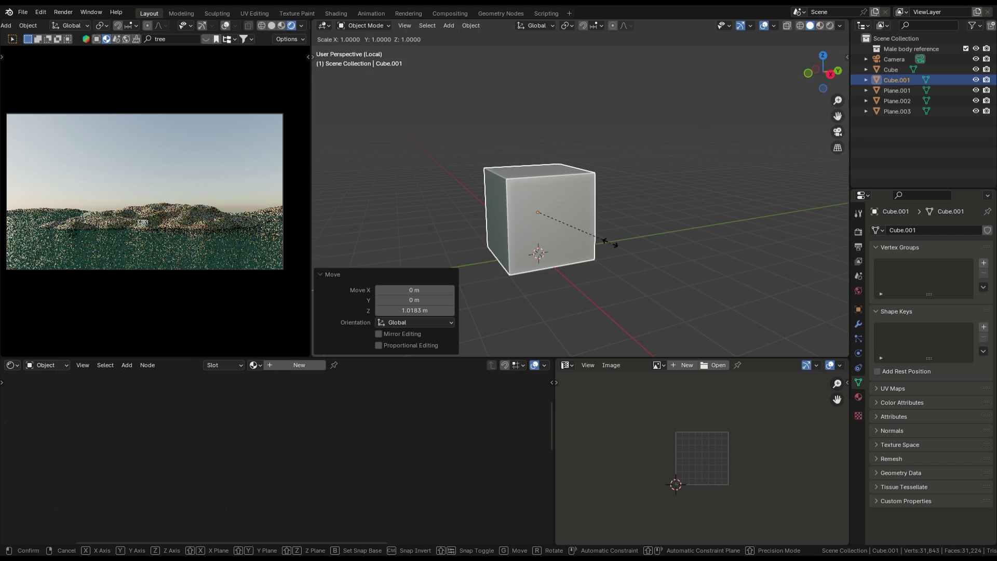
pyautogui.press('y')
pyautogui.click(671, 227)
pyautogui.hotkey('ctrl', 'a')
pyautogui.press('a')
# - Set the cube's origin to its geometry and scale the whole cube up
pyautogui.rightClick(612, 222)
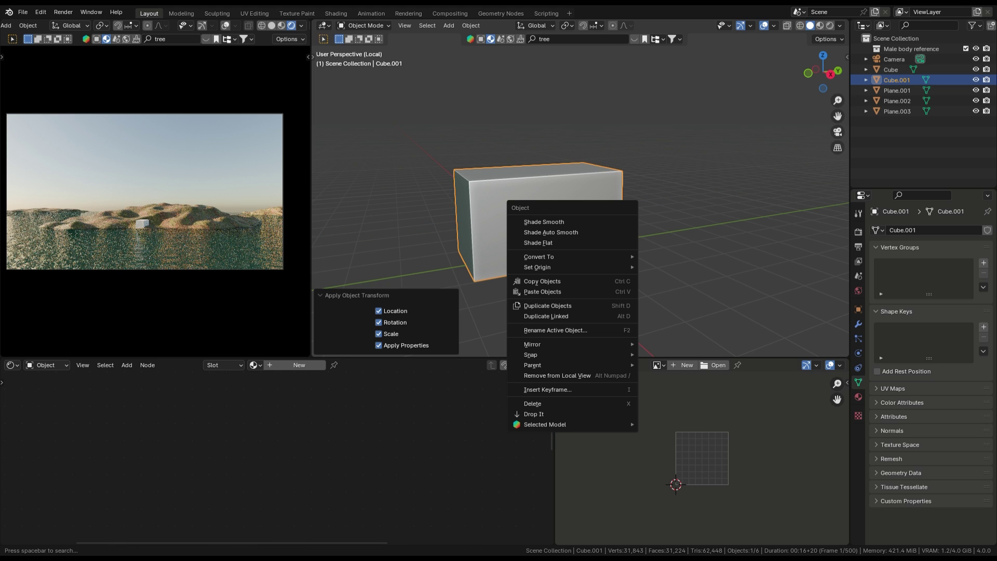
pyautogui.moveTo(571, 267)
pyautogui.click(670, 278)
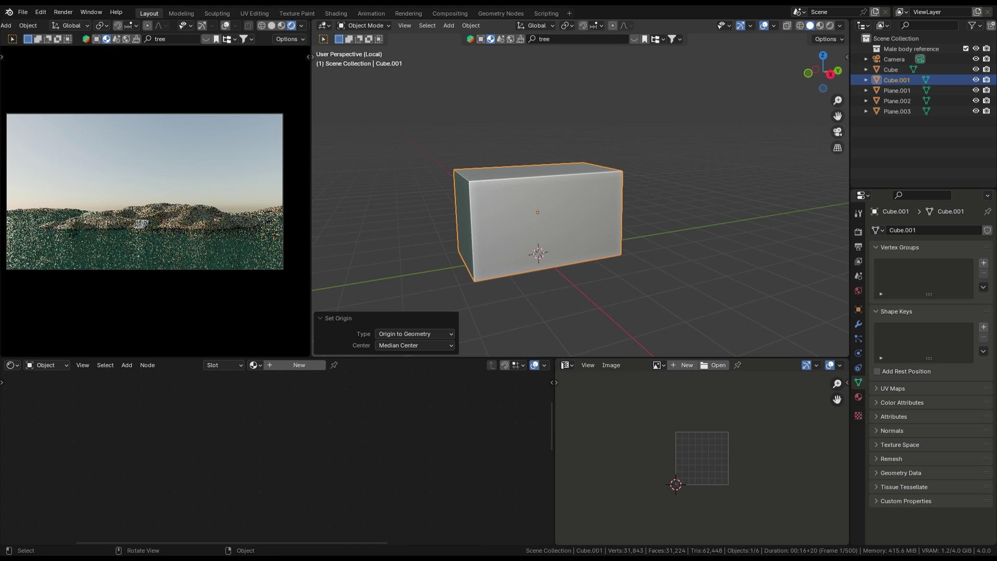
pyautogui.moveTo(670, 278); pyautogui.dragTo(720, 291, button='middle')
pyautogui.press('s')
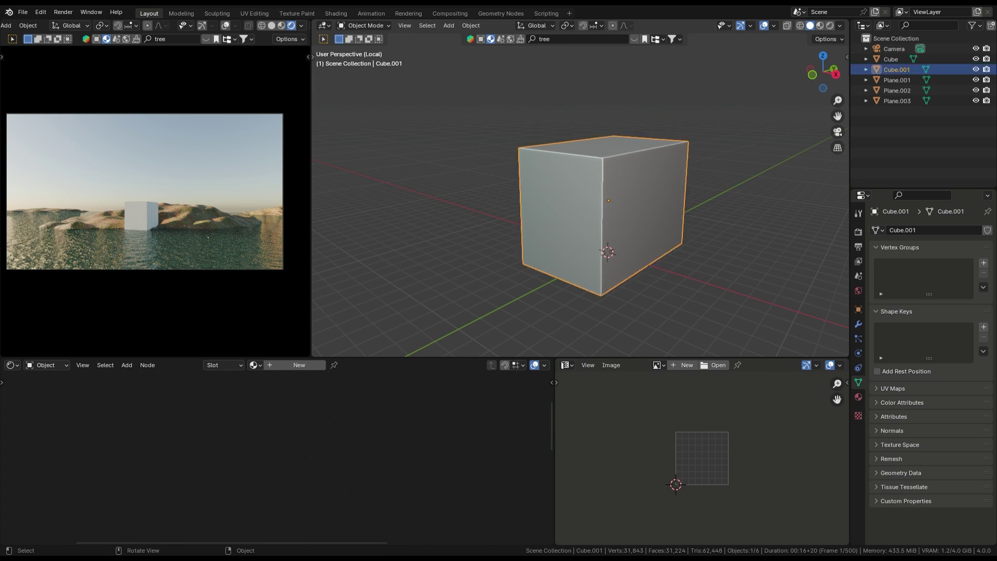
# - Cut a centred lengthwise edge loop through the cube in Edit Mode and select its top middle edge
pyautogui.press('Tab')
pyautogui.moveTo(607, 218); pyautogui.dragTo(655, 226, button='middle')
pyautogui.hotkey('alt', 'a')
pyautogui.press('Return')
pyautogui.press('Escape')
pyautogui.click(619, 140)
pyautogui.press('g')
pyautogui.press('z')
pyautogui.press('Return')
pyautogui.hotkey('ctrl', 'z')
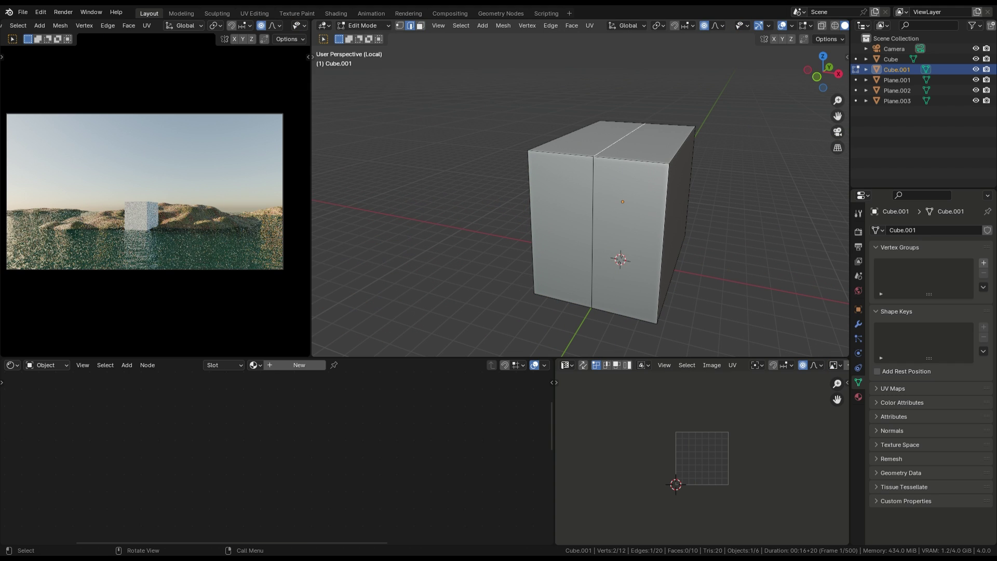
# - Raise the selected top middle edge about 3.08 m along Z to form a gable ridge
pyautogui.press('g')
pyautogui.press('z')
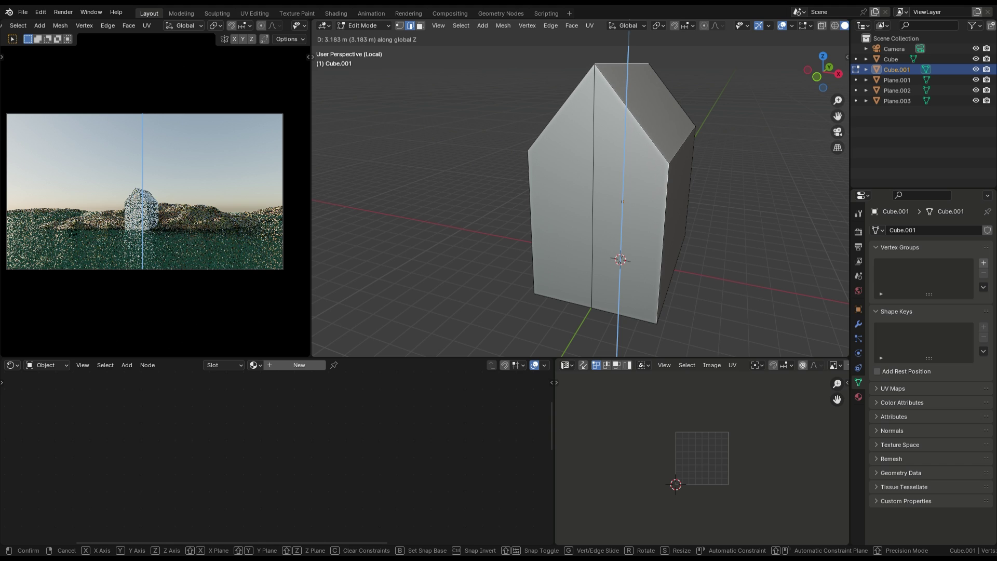
pyautogui.press('Return')
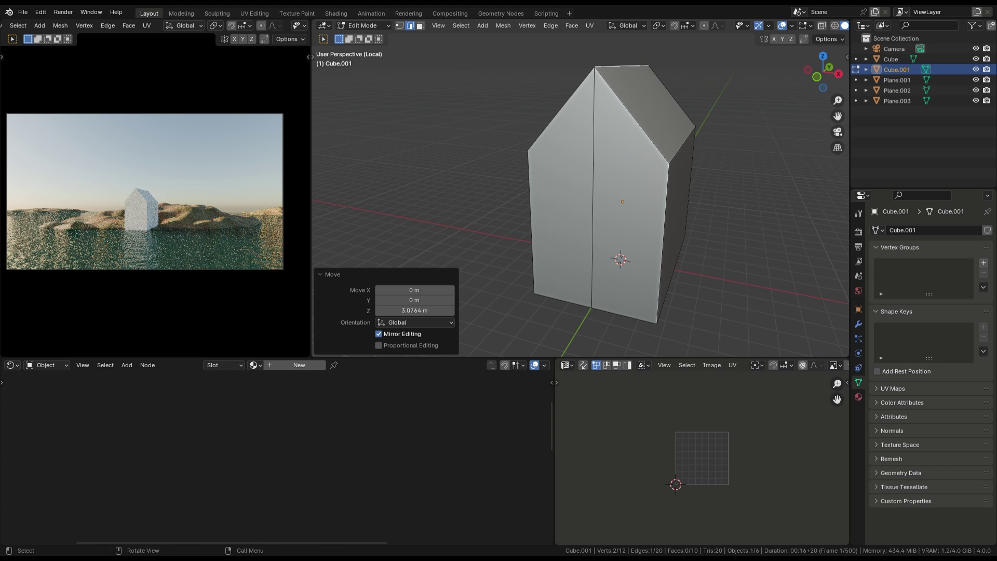
pyautogui.scroll(-3, 581, 194)
pyautogui.moveTo(580, 194); pyautogui.dragTo(603, 191, button='middle')
pyautogui.press('g')
pyautogui.press('z')
pyautogui.press('Return')
pyautogui.press('Return')
pyautogui.hotkey('ctrl', 'z')
# - Select both sloped roof faces of the house in face mode
pyautogui.press('3')
pyautogui.click(554, 151)
pyautogui.scroll(1, 555, 150)
pyautogui.moveTo(555, 151); pyautogui.dragTo(490, 162, button='middle')
pyautogui.keyDown('shift'); pyautogui.click(571, 150); pyautogui.keyUp('shift')
pyautogui.hotkey('shift', 'd')
pyautogui.press('Escape')
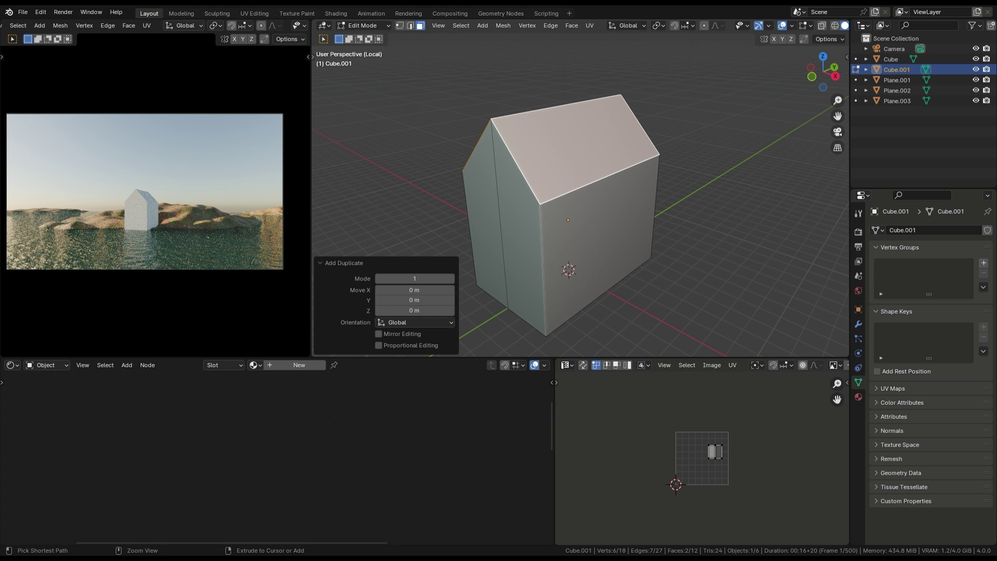
pyautogui.hotkey('ctrl', 'z')
# - Duplicate the two roof faces in place, separate them into their own object, and select that roof in Object Mode
pyautogui.moveTo(571, 208); pyautogui.dragTo(509, 207, button='middle')
pyautogui.scroll(3, 571, 208)
pyautogui.hotkey('shift', 'd')
pyautogui.press('Escape')
pyautogui.moveTo(571, 208); pyautogui.dragTo(468, 208, button='middle')
pyautogui.press('p')
pyautogui.press('s')
pyautogui.press('Tab')
pyautogui.click(509, 156)
# - Apply all transforms to the separated roof and set its origin to its geometry
pyautogui.hotkey('ctrl', 'a')
pyautogui.press('a')
pyautogui.rightClick(545, 123)
pyautogui.click(620, 136)
# - Scale the roof by 1.15 along Y so it overhangs the gable walls
pyautogui.press('s')
pyautogui.press('y')
pyautogui.click(634, 139)
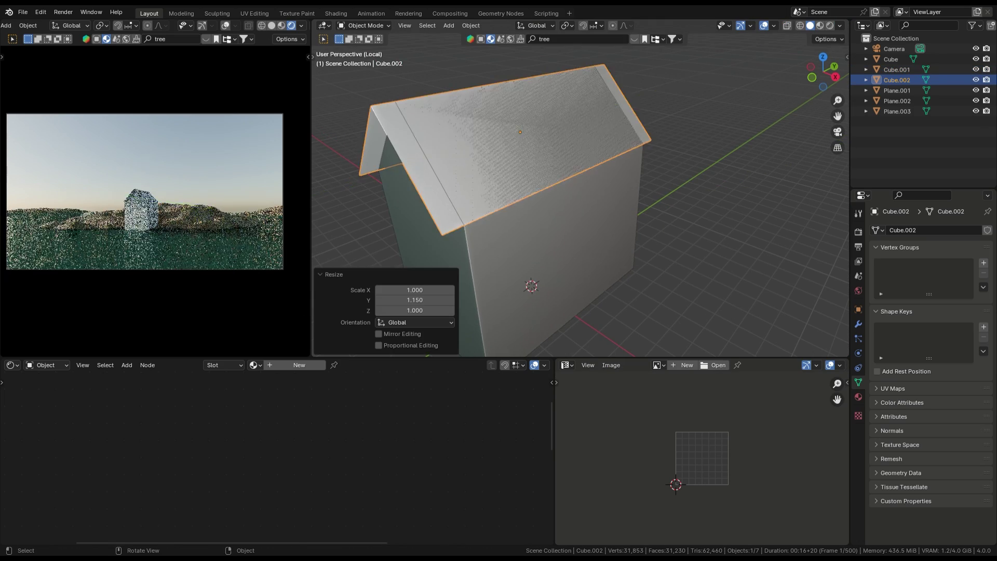
# - Extrude all roof faces with a scale of 1.068 for thickness and shrink the new shell slightly along Y
pyautogui.moveTo(638, 166); pyautogui.dragTo(577, 177, button='middle')
pyautogui.press('Tab')
pyautogui.press('a')
pyautogui.press('e')
pyautogui.press('s')
pyautogui.click(701, 154)
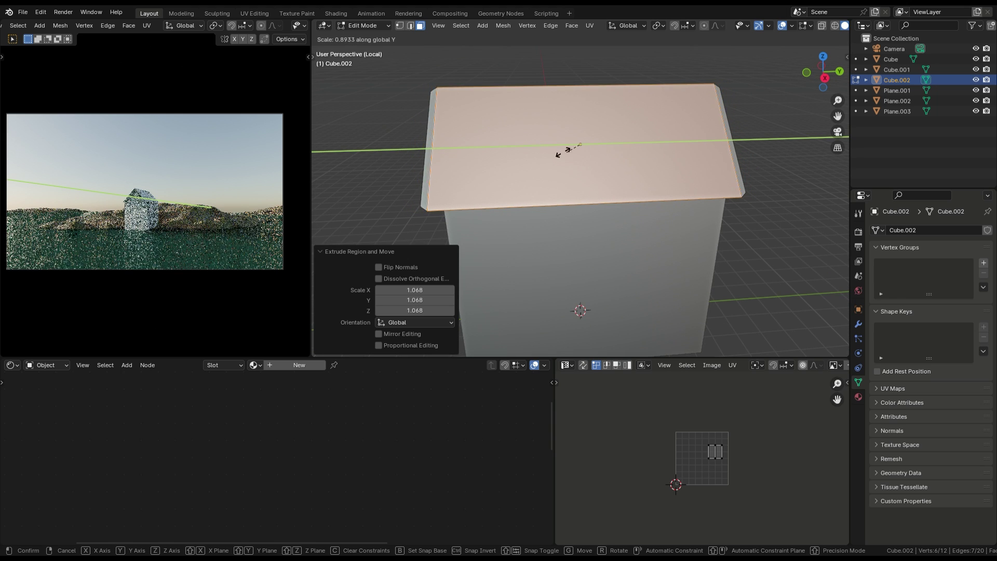
pyautogui.click(627, 152)
pyautogui.moveTo(627, 153); pyautogui.dragTo(737, 145, button='middle')
pyautogui.scroll(3, 580, 201)
pyautogui.scroll(-3, 672, 224)
pyautogui.keyDown('shift'); pyautogui.moveTo(580, 201); pyautogui.dragTo(658, 207, button='middle'); pyautogui.keyUp('shift')
pyautogui.scroll(1, 691, 205)
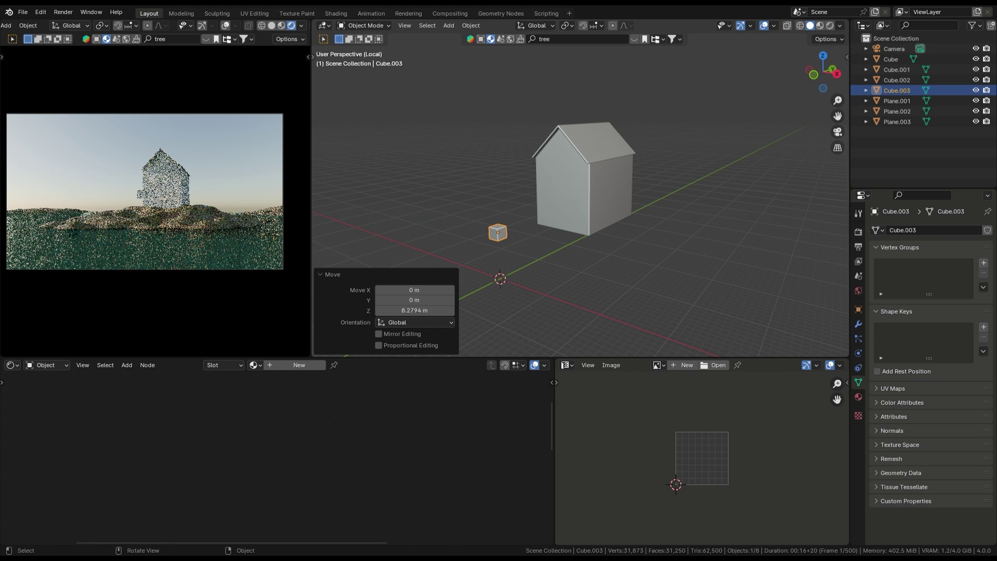
# - Move the new small cube about 15.34 m along Y next to the house and rescale it
pyautogui.click(574, 209)
pyautogui.click(614, 203)
pyautogui.press('s')
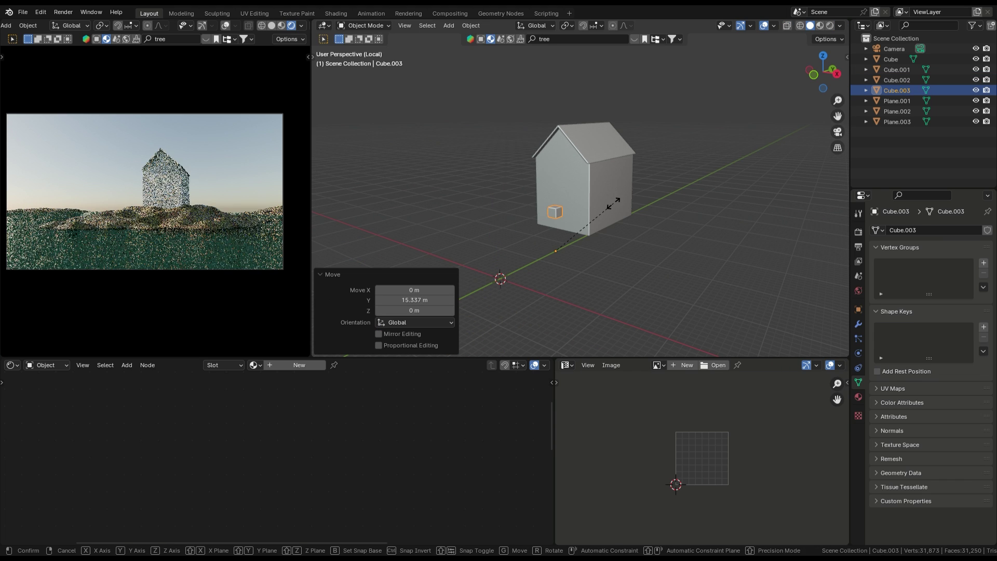
pyautogui.click(610, 228)
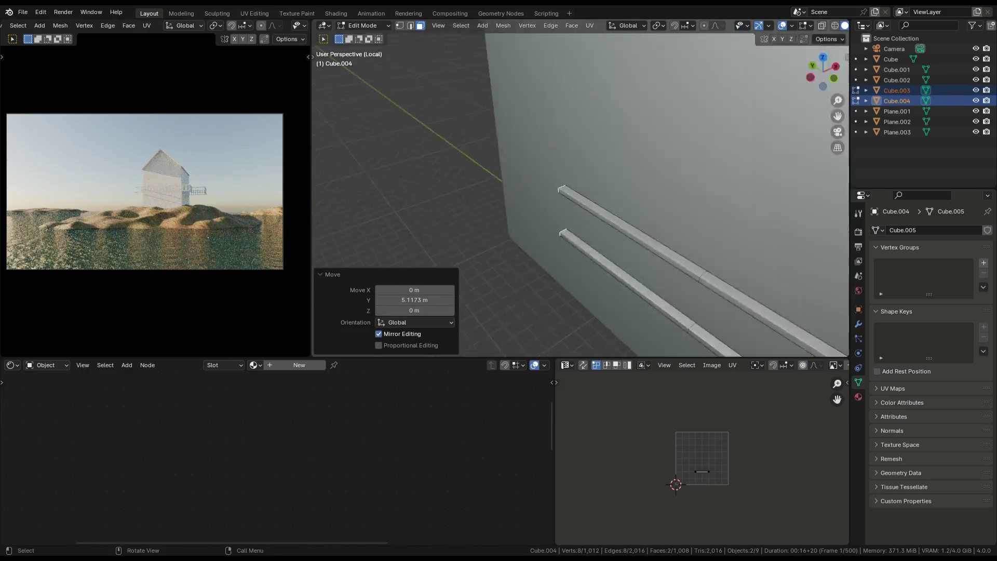
# - Extrude the selected end faces of the two horizontal railing bars beside the house wall
pyautogui.press('e')
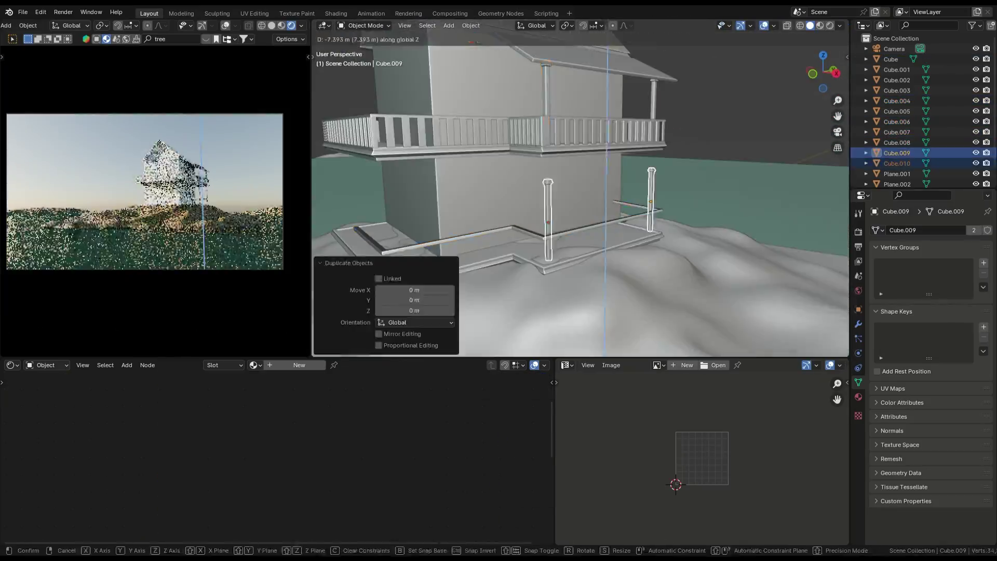
pyautogui.moveTo(571, 208); pyautogui.dragTo(519, 197, button='middle')
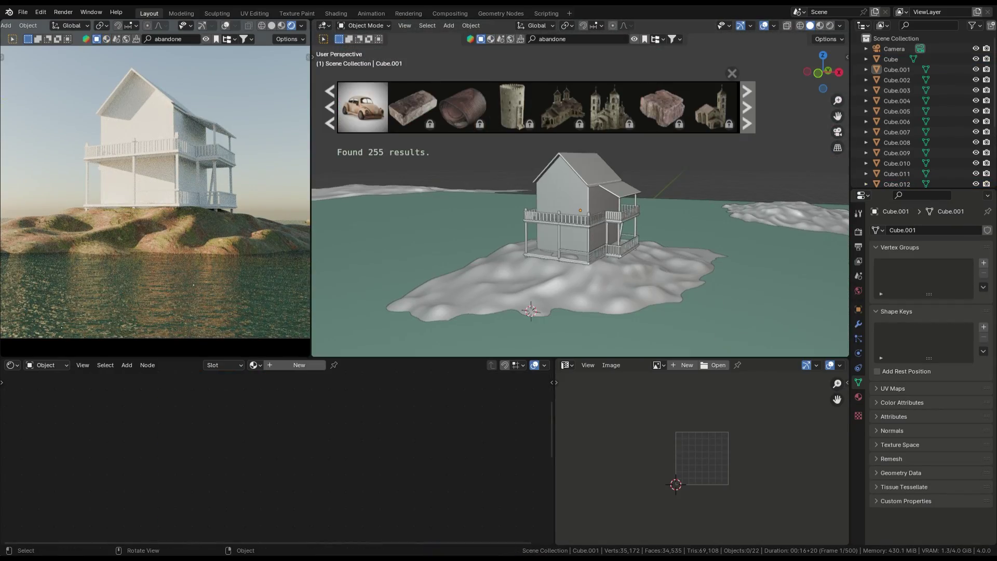
# - Browse the asset library results for "dirty window" to find a suitable window model
pyautogui.scroll(-8, 539, 107)
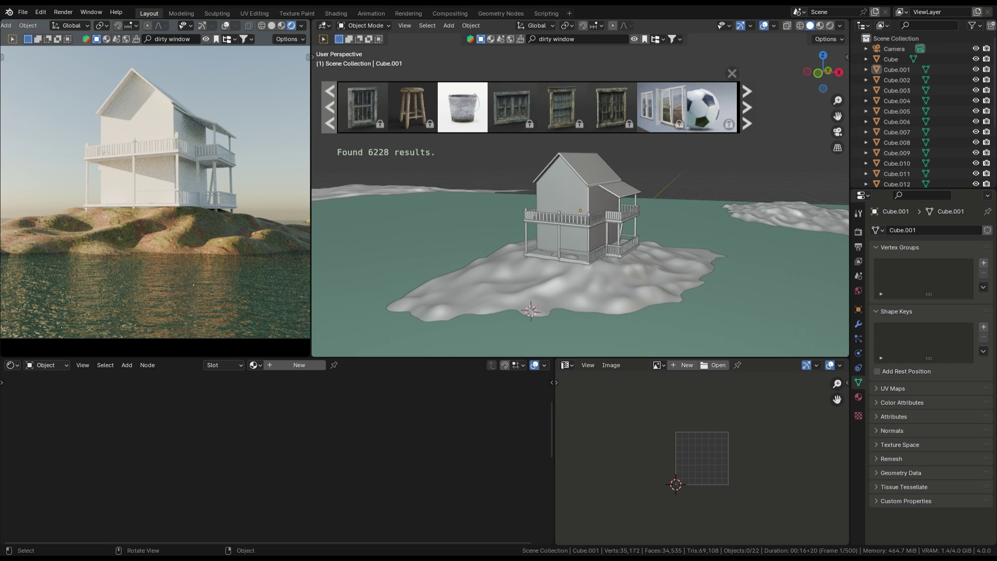
pyautogui.scroll(-4, 612, 107)
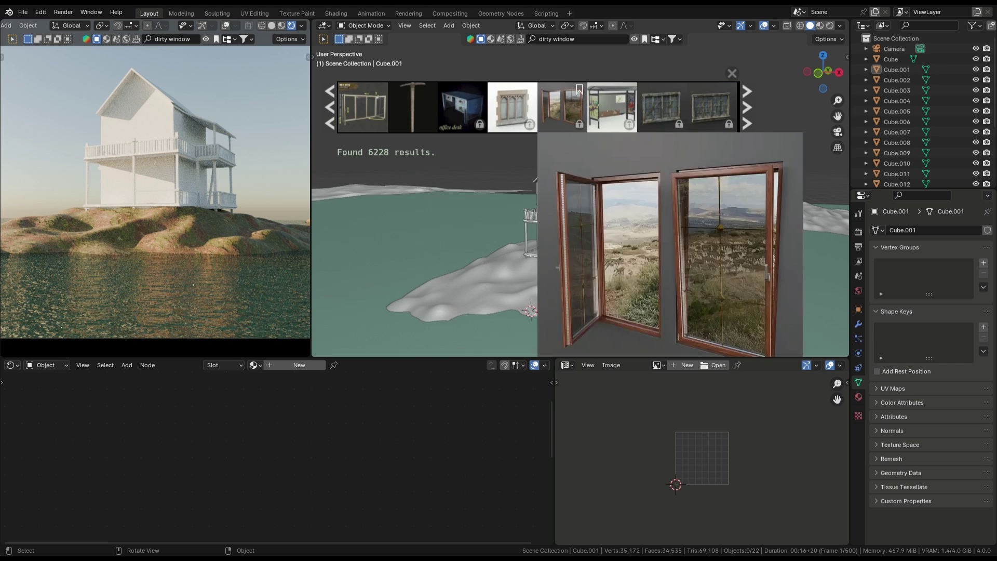
pyautogui.scroll(-4, 538, 107)
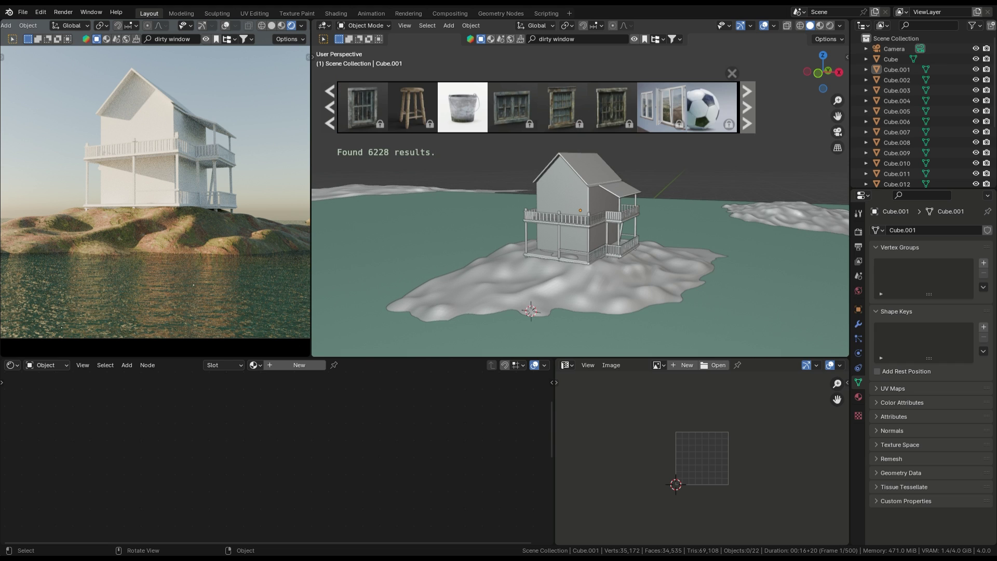
pyautogui.scroll(-4, 712, 106)
pyautogui.scroll(-4, 712, 107)
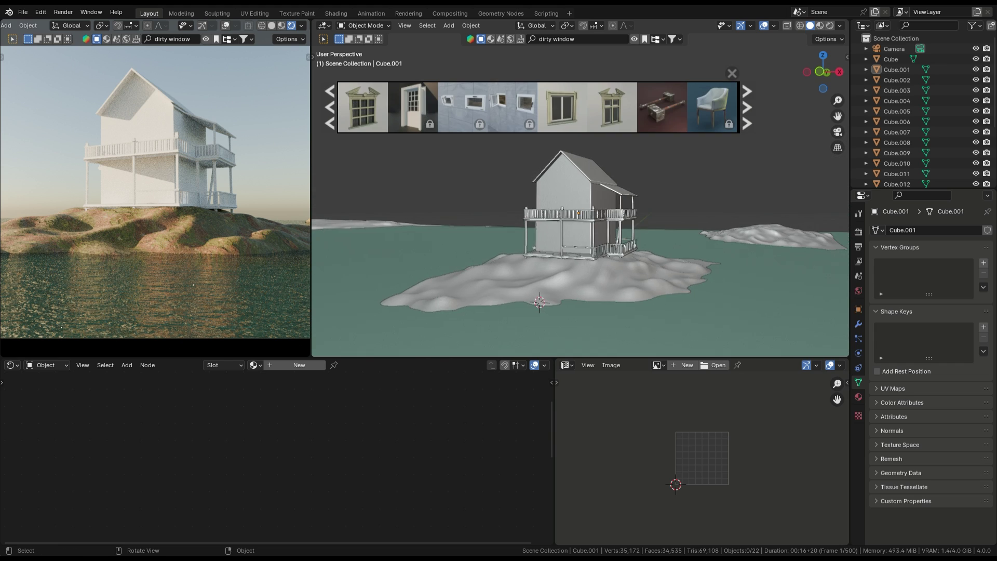
# - Scale the Baroque Window in front of the house up by 3.046
pyautogui.moveTo(580, 201)
pyautogui.keyDown('shift'); pyautogui.mouseDown(button='middle')
pyautogui.moveTo(580, 224)
pyautogui.moveTo(591, 214)
pyautogui.moveTo(580, 187)
pyautogui.mouseUp(button='middle'); pyautogui.keyUp('shift')
pyautogui.scroll(5, 581, 208)
pyautogui.scroll(-6, 580, 208)
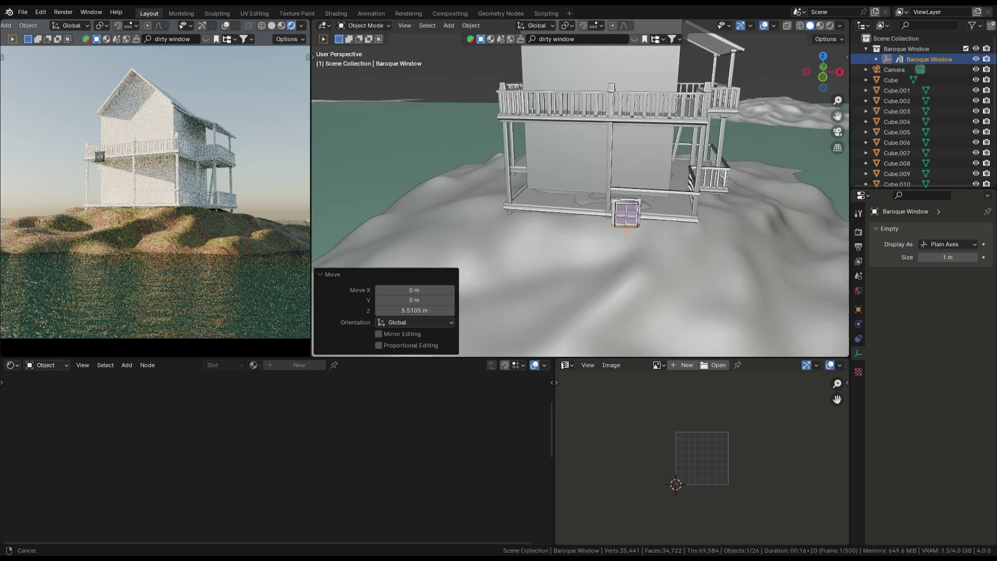
pyautogui.keyDown('shift'); pyautogui.moveTo(711, 181); pyautogui.dragTo(660, 231, button='middle'); pyautogui.keyUp('shift')
pyautogui.press('s')
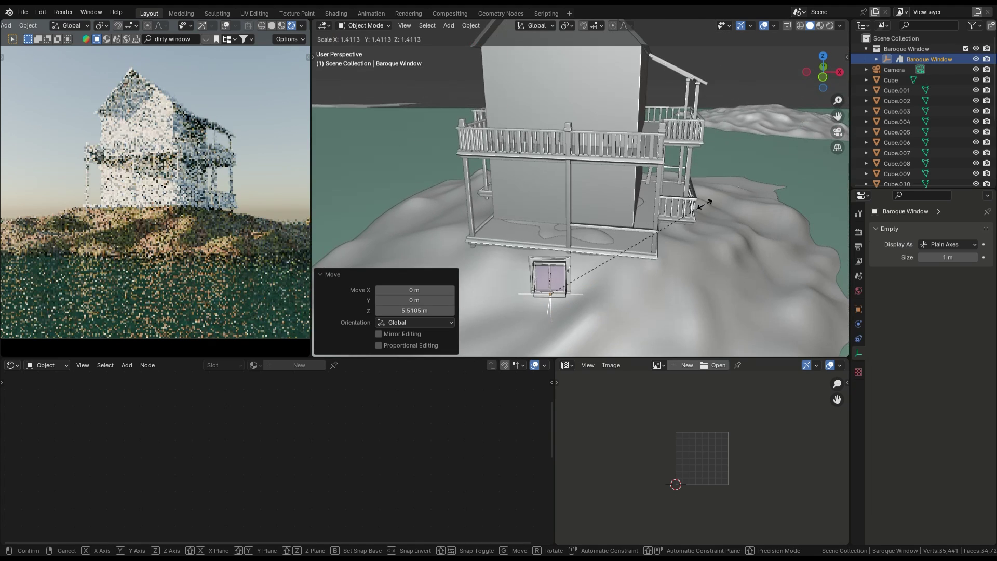
pyautogui.click(383, 193)
# - Move the Baroque Window along Y to the gable wall of the house
pyautogui.scroll(-3, 384, 194)
pyautogui.moveTo(384, 194); pyautogui.dragTo(330, 207, button='middle')
pyautogui.scroll(2, 330, 206)
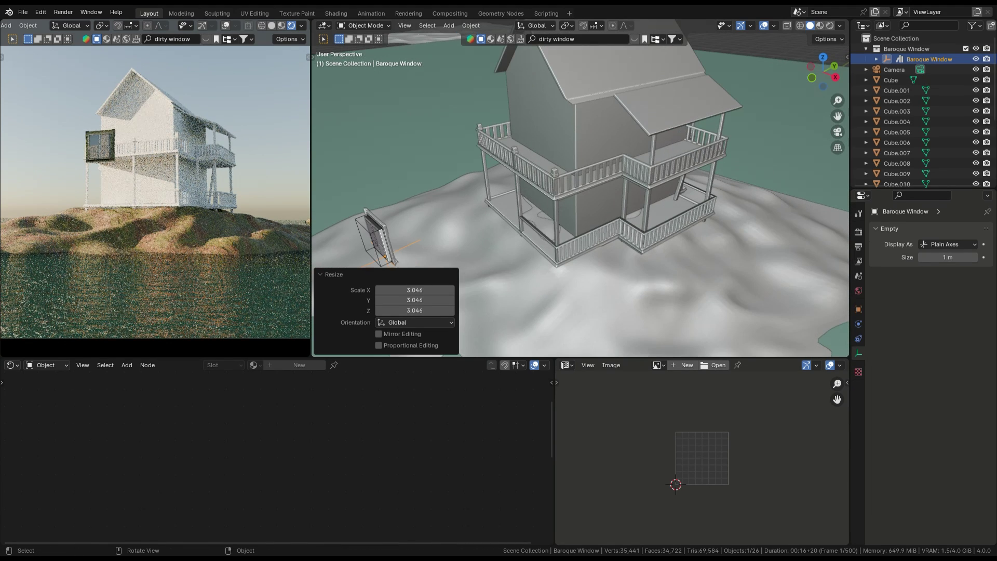
pyautogui.press('g')
pyautogui.press('y')
pyautogui.click(536, 189)
# - Nudge the gable window about 0.014 m along its local X axis
pyautogui.moveTo(535, 189); pyautogui.dragTo(613, 244, button='middle')
pyautogui.scroll(4, 613, 181)
pyautogui.scroll(2, 613, 244)
pyautogui.press('g')
pyautogui.press('x')
pyautogui.press('x')
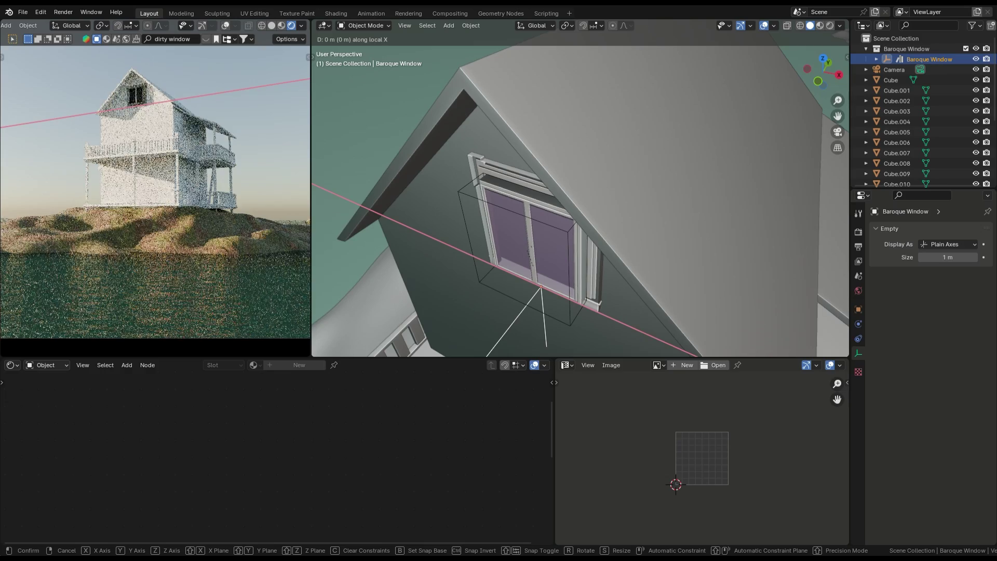
pyautogui.press('Return')
# - Centre the window beneath the gable peak by shifting it about 0.12 m along its local X, and deselect it
pyautogui.moveTo(581, 188); pyautogui.dragTo(620, 159, button='middle')
pyautogui.scroll(-4, 621, 158)
pyautogui.press('g')
pyautogui.press('x')
pyautogui.press('x')
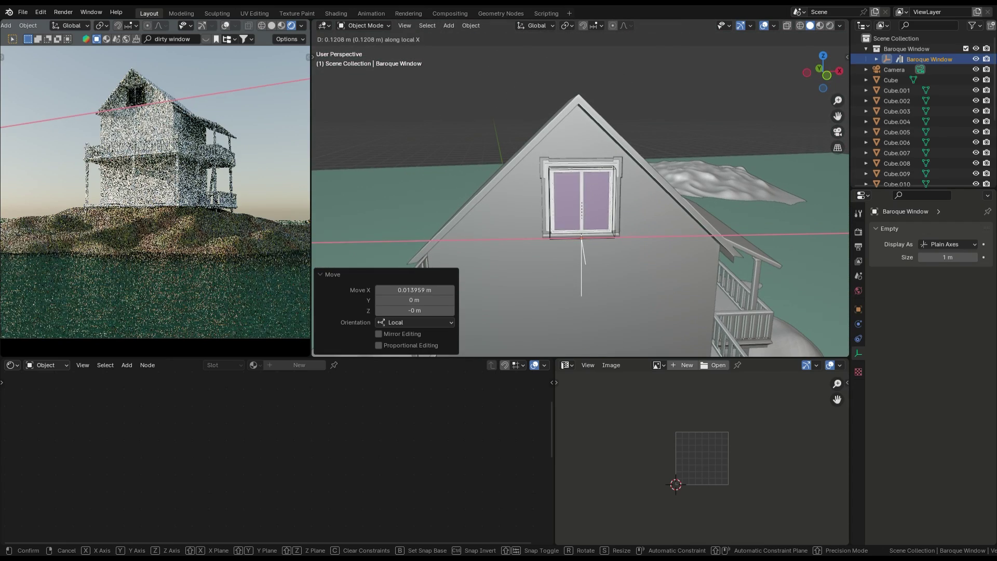
pyautogui.press('Return')
pyautogui.hotkey('alt', 'a')
# - Select the window's Cutter box and move it into a collection named windows
pyautogui.moveTo(621, 158); pyautogui.dragTo(618, 130, button='middle')
pyautogui.moveTo(577, 188); pyautogui.dragTo(623, 218, button='middle')
pyautogui.scroll(-3, 579, 188)
pyautogui.scroll(5, 579, 188)
pyautogui.click(655, 218)
pyautogui.moveTo(587, 250); pyautogui.dragTo(551, 244, button='middle')
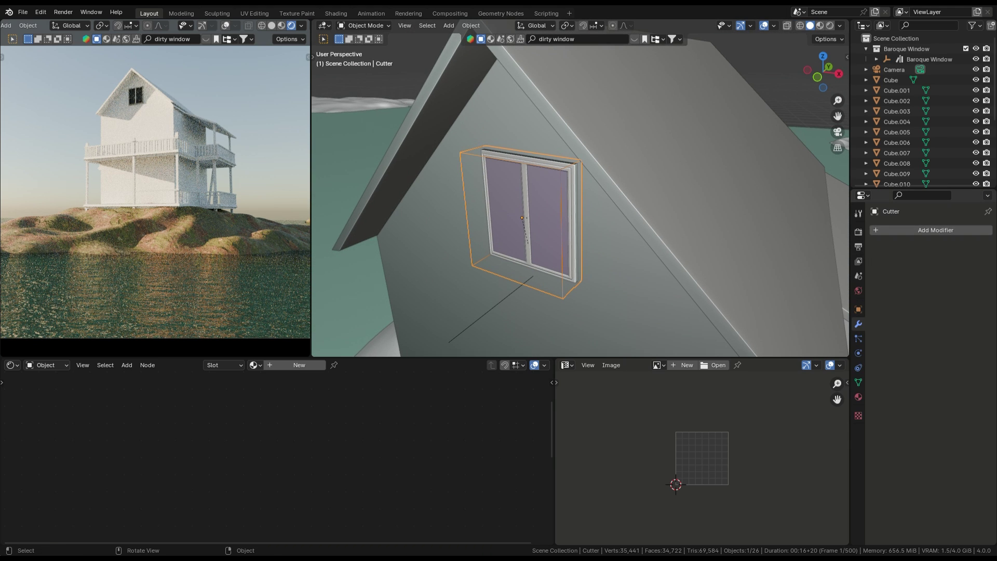
# - Add a Boolean modifier in Difference mode to the house walls, using the windows collection as its operand
pyautogui.click(640, 301)
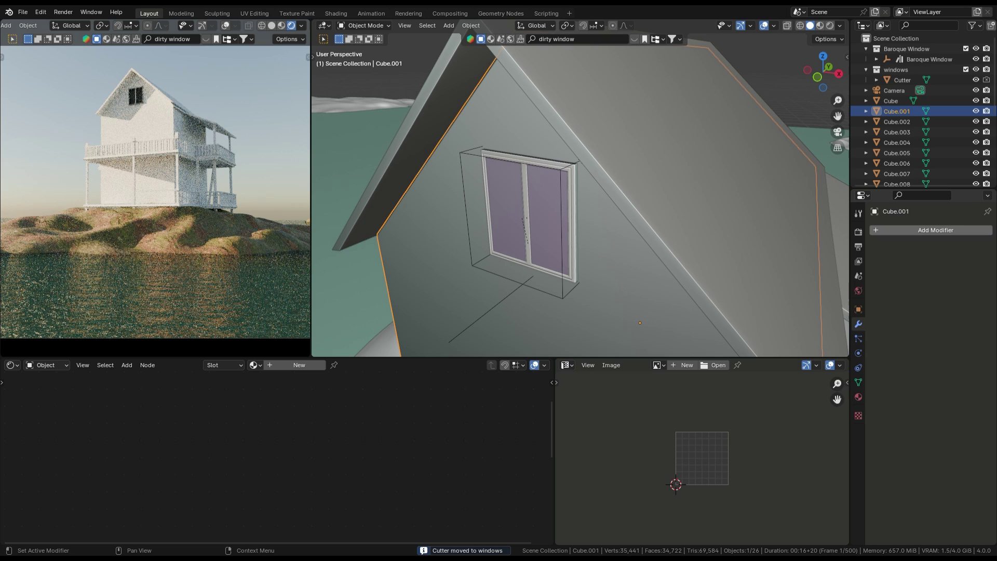
pyautogui.click(935, 231)
pyautogui.write('m')
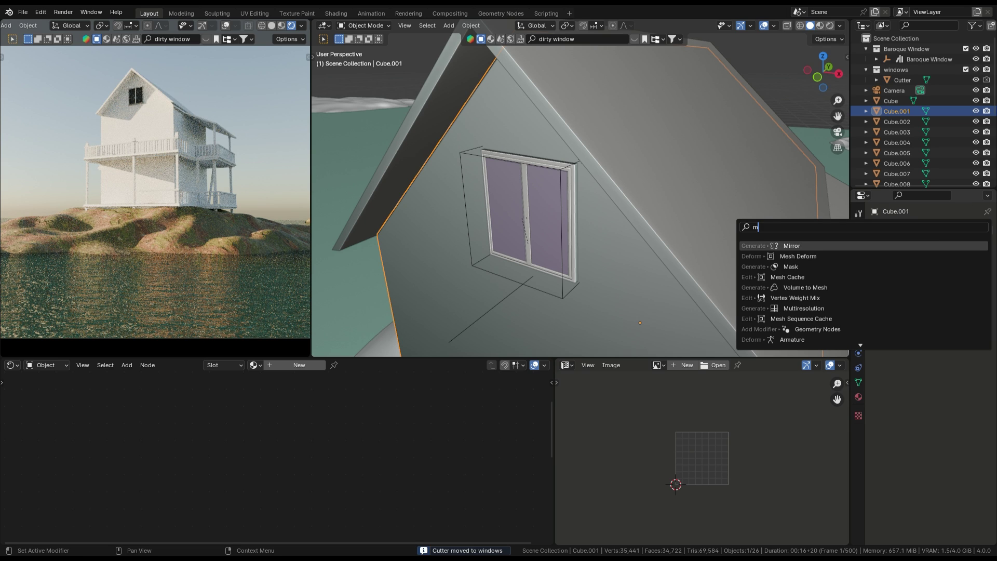
pyautogui.press('Up')
pyautogui.press('Return')
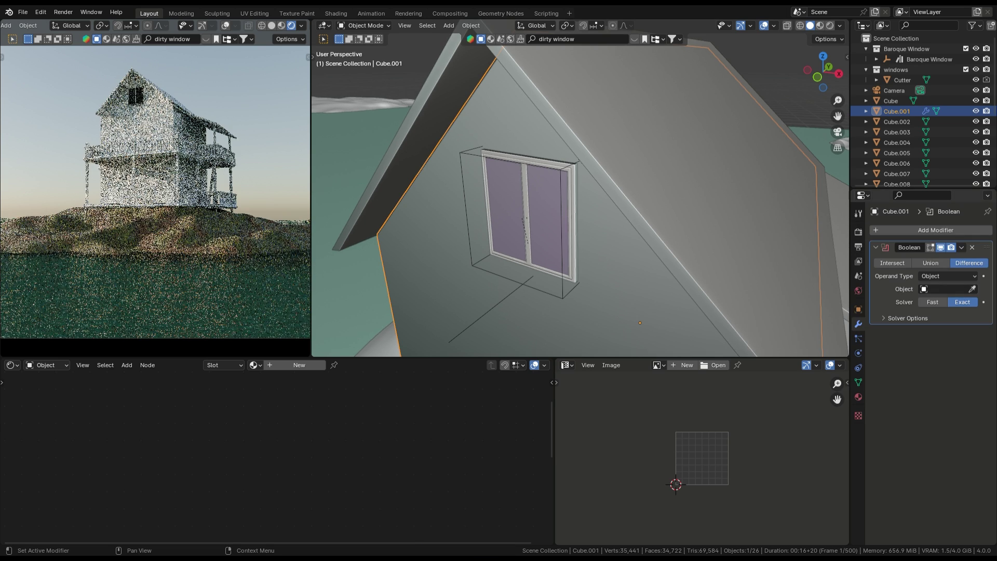
pyautogui.click(937, 299)
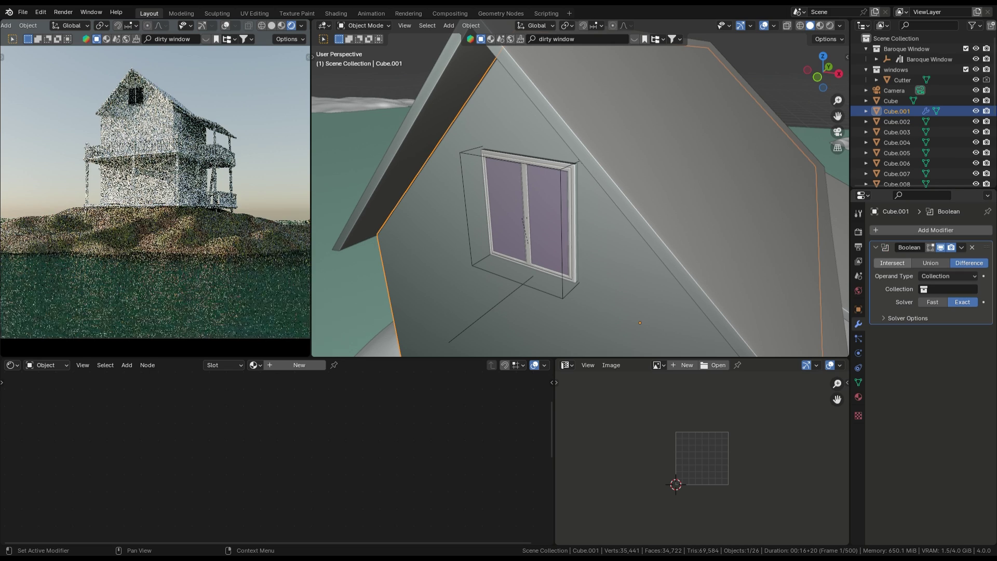
pyautogui.click(893, 263)
pyautogui.click(953, 288)
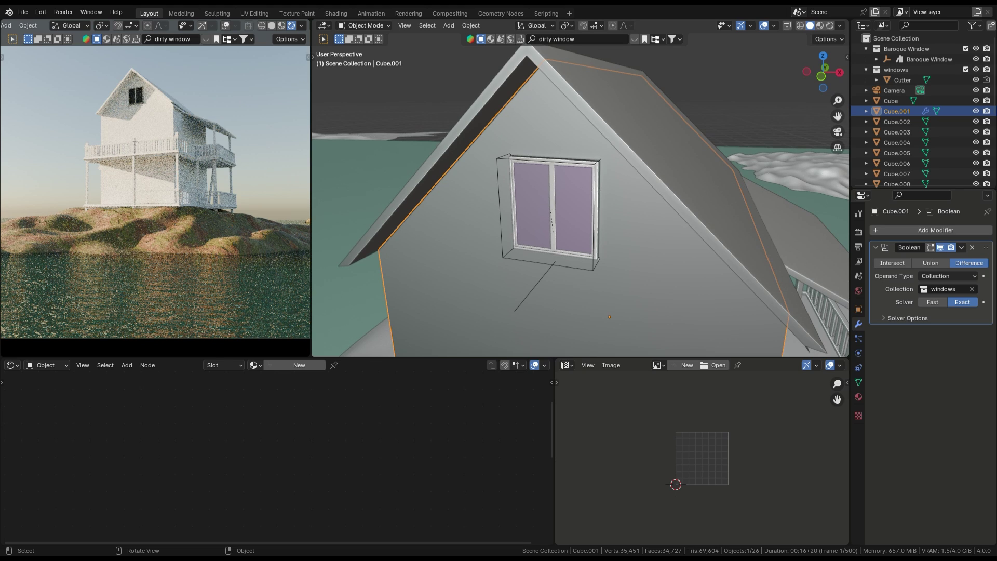
# - Enlarge the gable window's Cutter box uniformly to a scale of 1.14, and save the file
pyautogui.click(500, 208)
pyautogui.press('g')
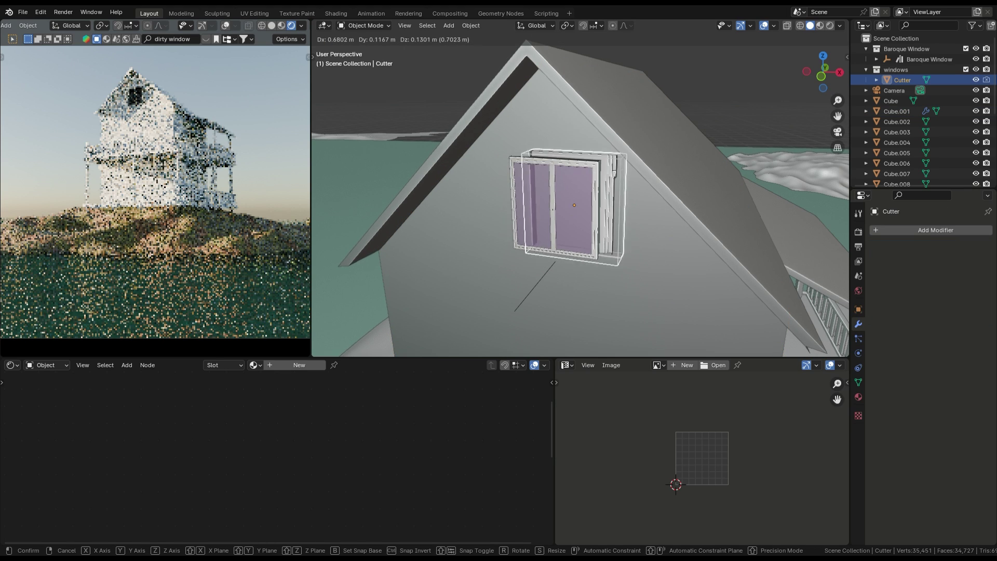
pyautogui.press('Escape')
pyautogui.moveTo(549, 208); pyautogui.dragTo(662, 205, button='middle')
pyautogui.hotkey('ctrl', 's')
pyautogui.scroll(4, 580, 188)
pyautogui.press('s')
pyautogui.click(686, 265)
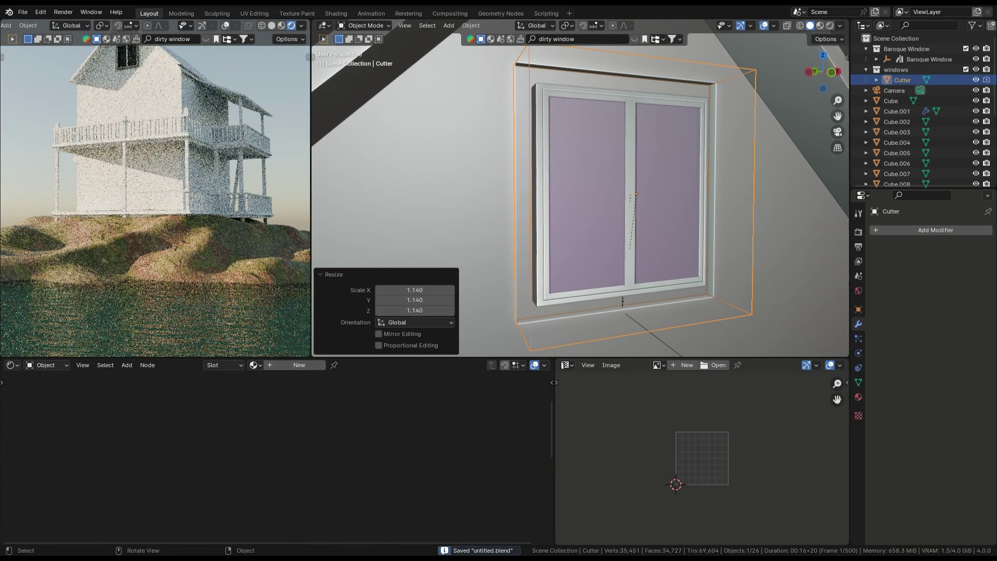
pyautogui.keyDown('shift'); pyautogui.moveTo(124, 93); pyautogui.dragTo(197, 195, button='middle'); pyautogui.keyUp('shift')
pyautogui.scroll(3, 156, 104)
pyautogui.keyDown('shift'); pyautogui.moveTo(249, 280); pyautogui.dragTo(144, 217, button='middle'); pyautogui.keyUp('shift')
pyautogui.scroll(6, 213, 161)
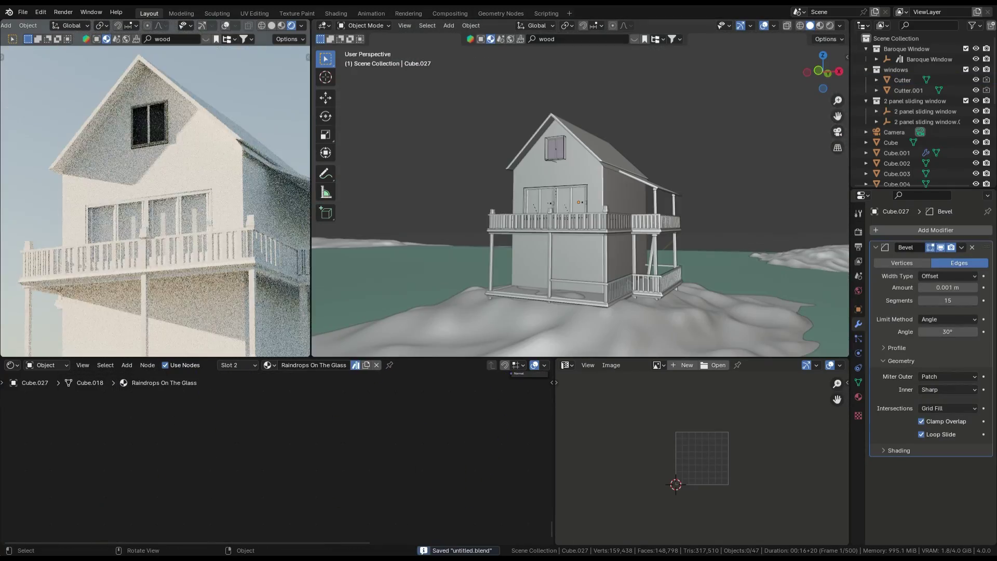
pyautogui.scroll(-3, 154, 201)
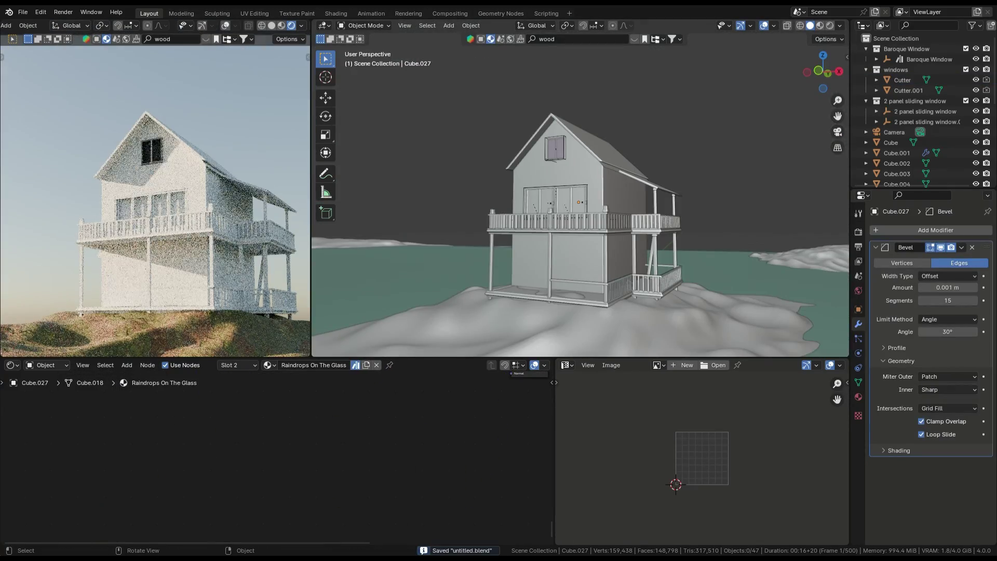
pyautogui.scroll(1, 580, 201)
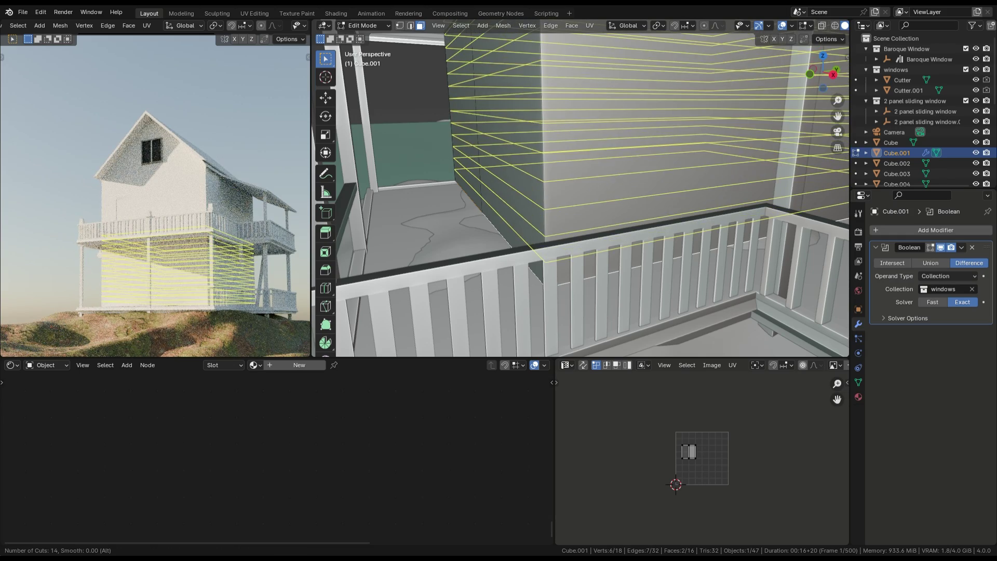
# - Add 24 evenly spaced horizontal loop cuts around the ground-floor walls of the house
pyautogui.scroll(10, 581, 201)
pyautogui.click(580, 201)
pyautogui.rightClick(580, 201)
# - Extrude the wall loops outward to a scale of 1.041 and lower them about 0.312 m along Z to form siding
pyautogui.scroll(-1, 580, 201)
pyautogui.moveTo(580, 201)
pyautogui.keyDown('shift'); pyautogui.mouseDown(button='middle')
pyautogui.moveTo(580, 262)
pyautogui.moveTo(556, 208)
pyautogui.moveTo(597, 203)
pyautogui.mouseUp(button='middle'); pyautogui.keyUp('shift')
pyautogui.press('e')
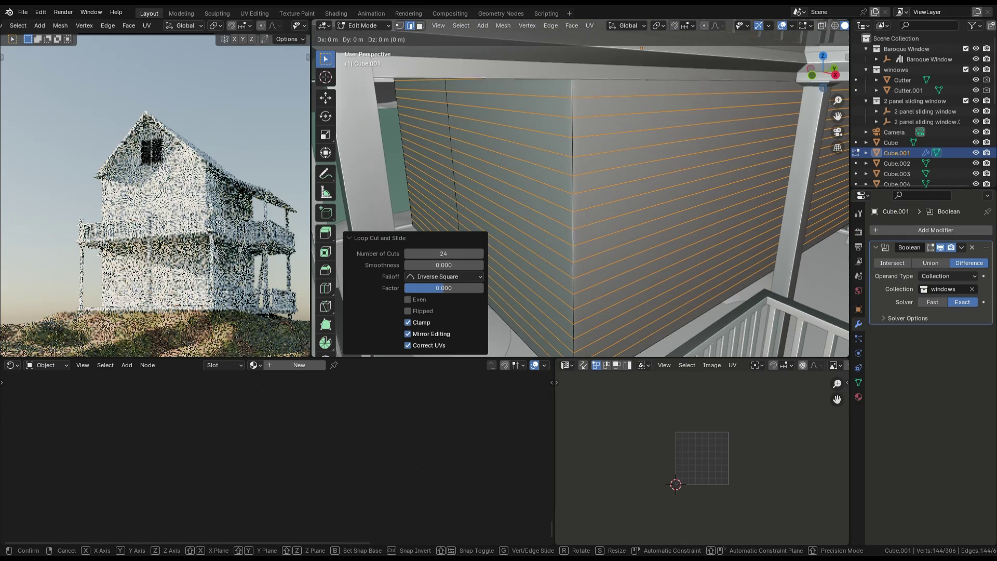
pyautogui.press('s')
pyautogui.press('Return')
pyautogui.press('g')
pyautogui.press('z')
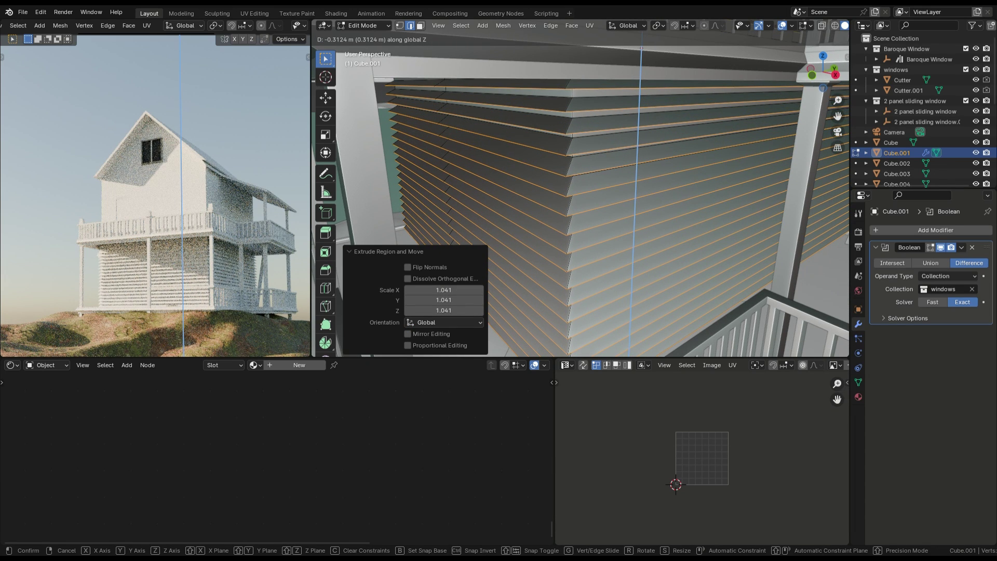
pyautogui.press('Return')
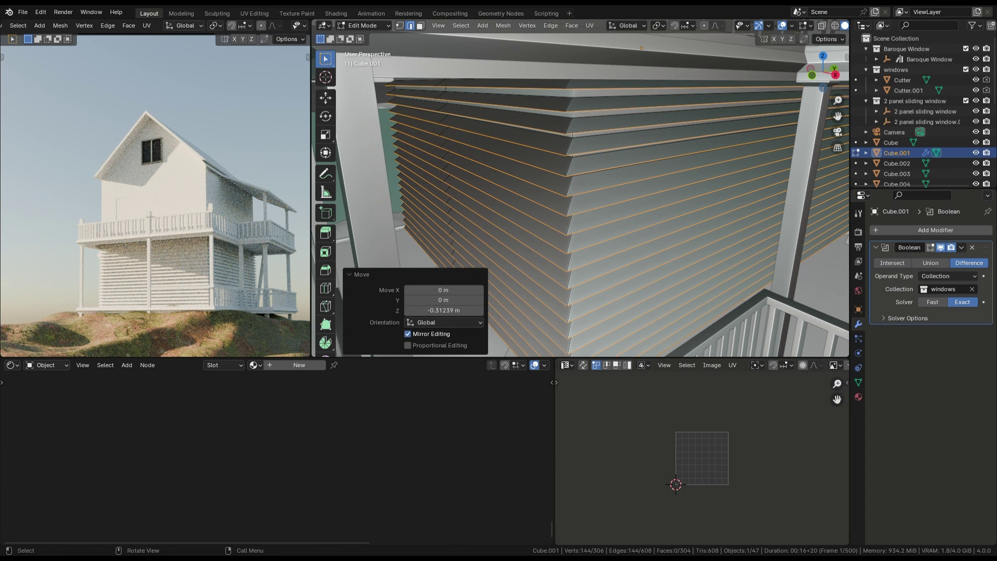
# - Pull the siding edges slightly inward by scaling them to 0.993 and then by about 0.989
pyautogui.moveTo(727, 156); pyautogui.dragTo(792, 221, button='middle')
pyautogui.press('s')
pyautogui.press('Return')
pyautogui.press('s')
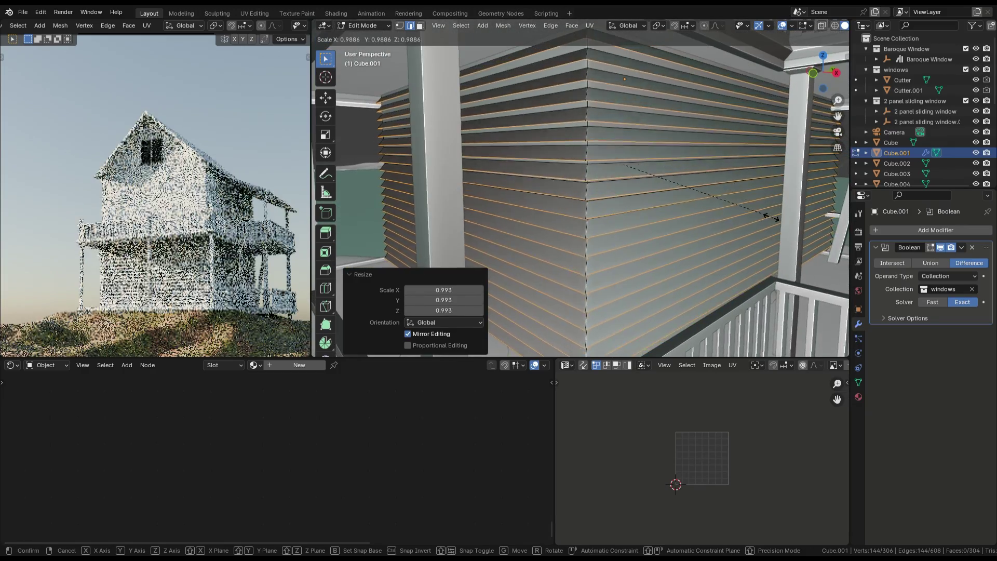
pyautogui.click(768, 216)
# - Add a centred loop cut around the walls above the ground-floor siding
pyautogui.scroll(-4, 768, 216)
pyautogui.keyDown('shift'); pyautogui.moveTo(592, 88); pyautogui.dragTo(583, 229, button='middle'); pyautogui.keyUp('shift')
pyautogui.hotkey('ctrl', 'r')
pyautogui.click(583, 229)
pyautogui.click(584, 229)
# - Flatten the new wall loop to a scale of 0 along Z and shift it vertically
pyautogui.press('s')
pyautogui.press('z')
pyautogui.press('0')
pyautogui.press('Return')
pyautogui.press('g')
pyautogui.press('z')
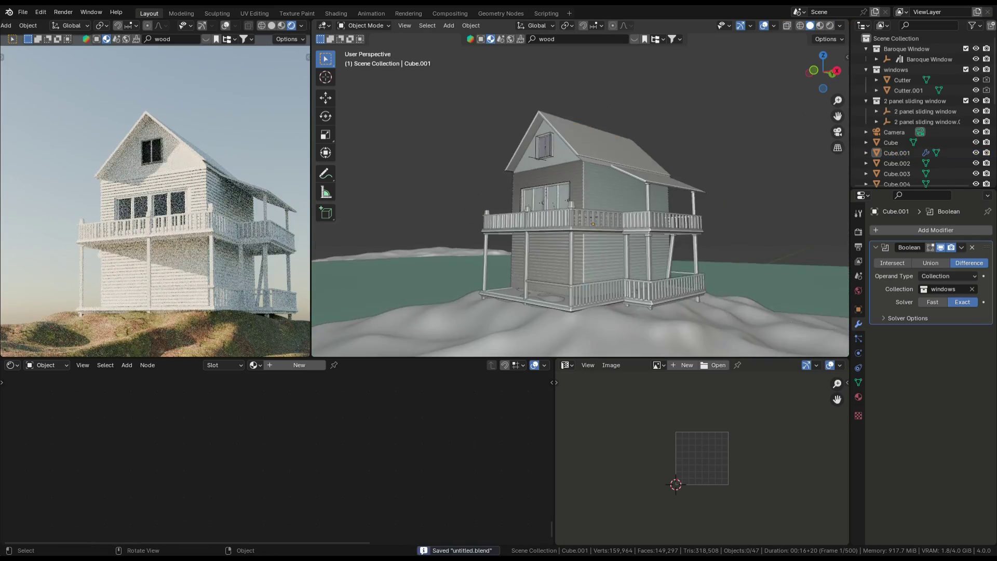
pyautogui.press('KP_1')
pyautogui.scroll(-4, 580, 197)
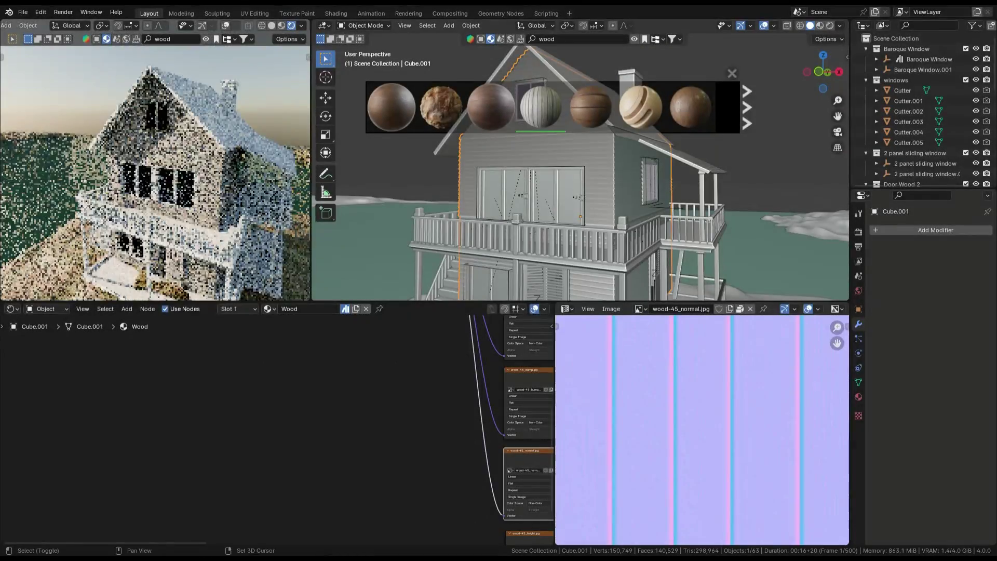
# - Unwrap all faces of the house walls with Cube Projection at a cube size of 3.478
pyautogui.press('Tab')
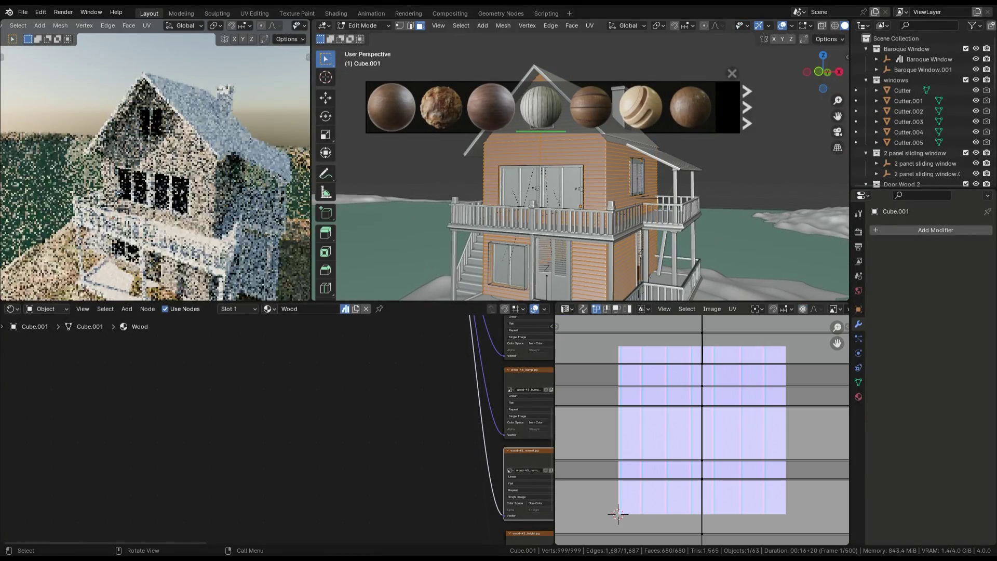
pyautogui.press('u')
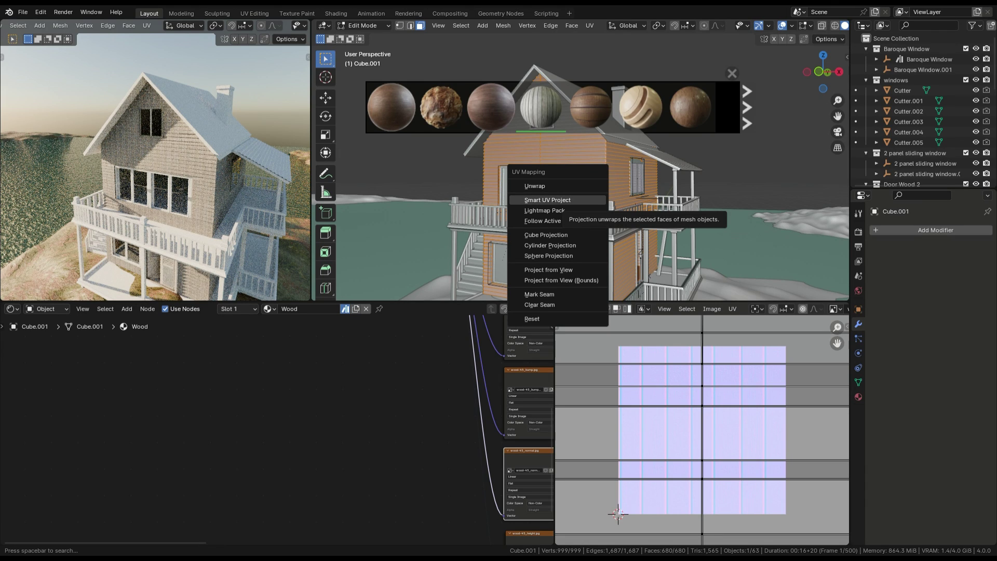
pyautogui.click(546, 235)
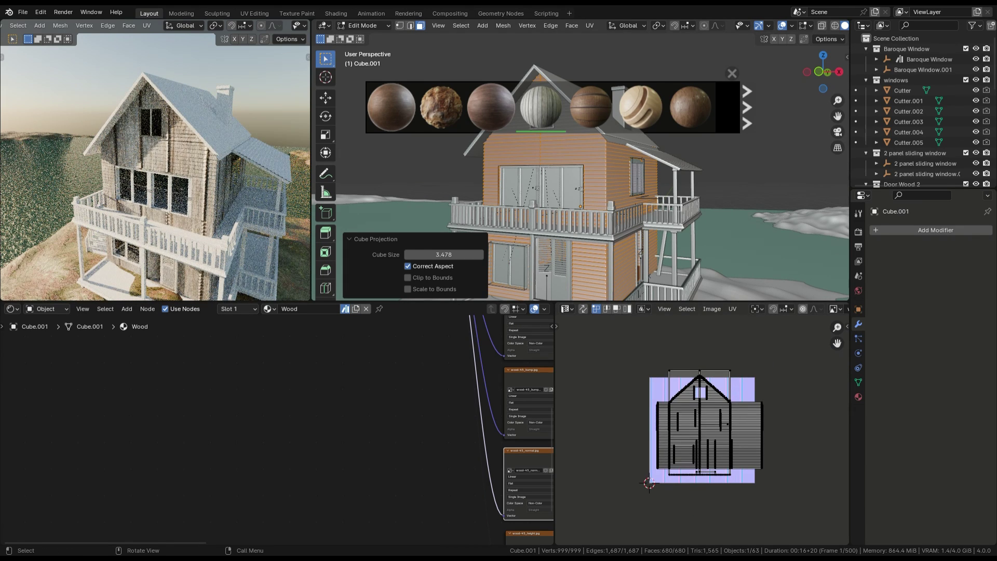
# - Rotate all of the wall UVs by 90° so the wood planks run horizontally, and scale them
pyautogui.press('a')
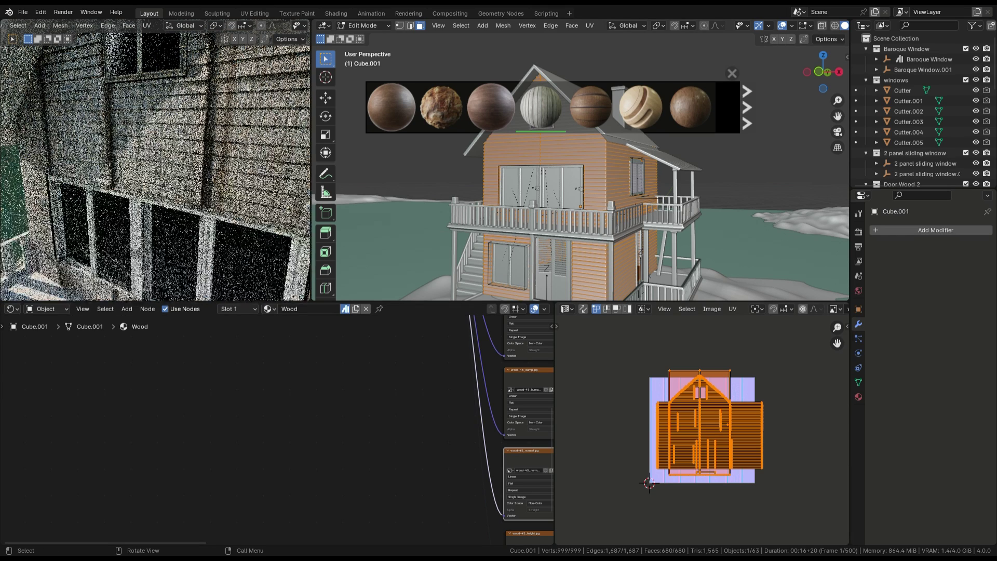
pyautogui.write('r90')
pyautogui.press('Return')
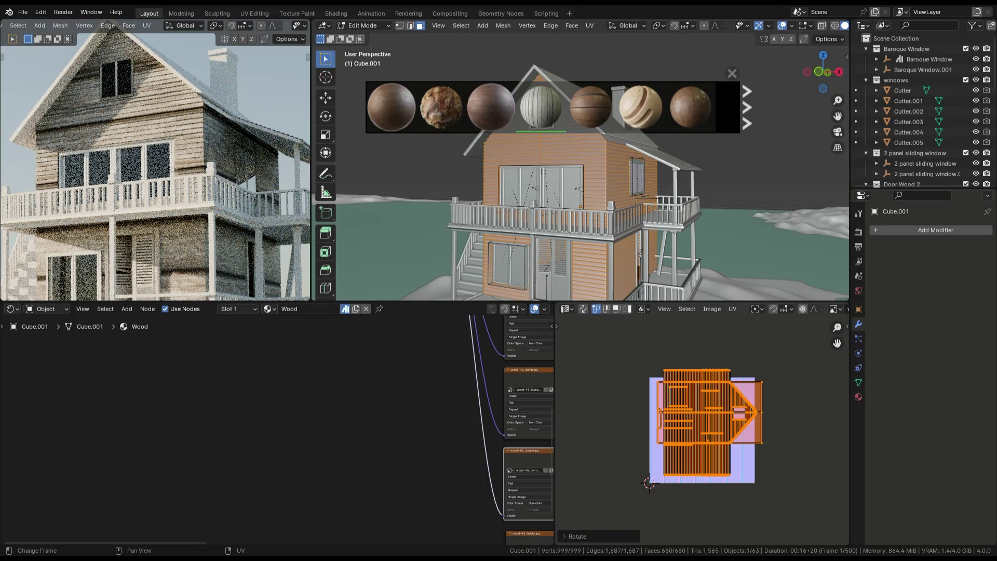
pyautogui.press('s')
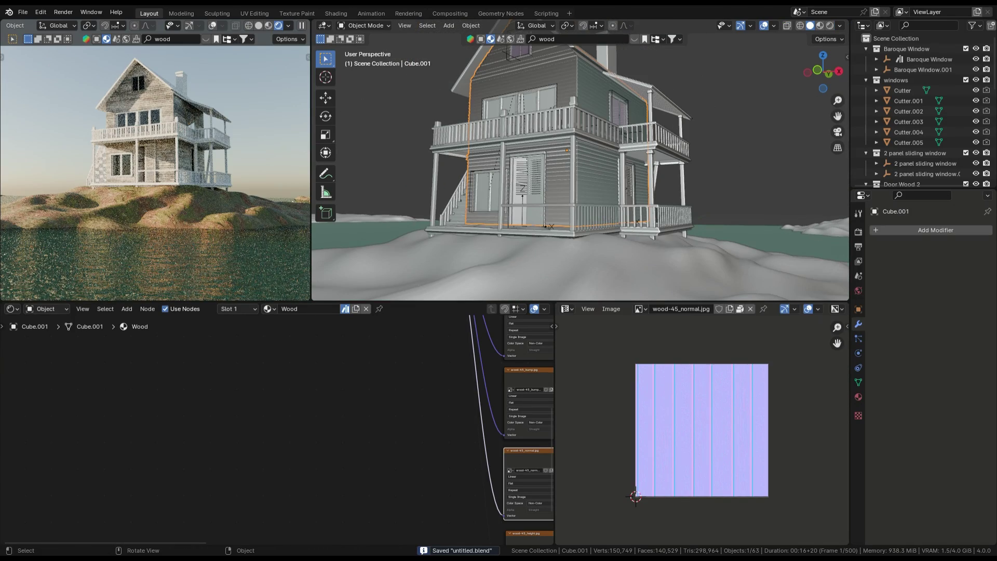
# - Apply the dark brown wood material from the asset library's wood results to the upper balcony railing
pyautogui.moveTo(581, 171); pyautogui.dragTo(568, 174, button='middle')
pyautogui.scroll(3, 580, 161)
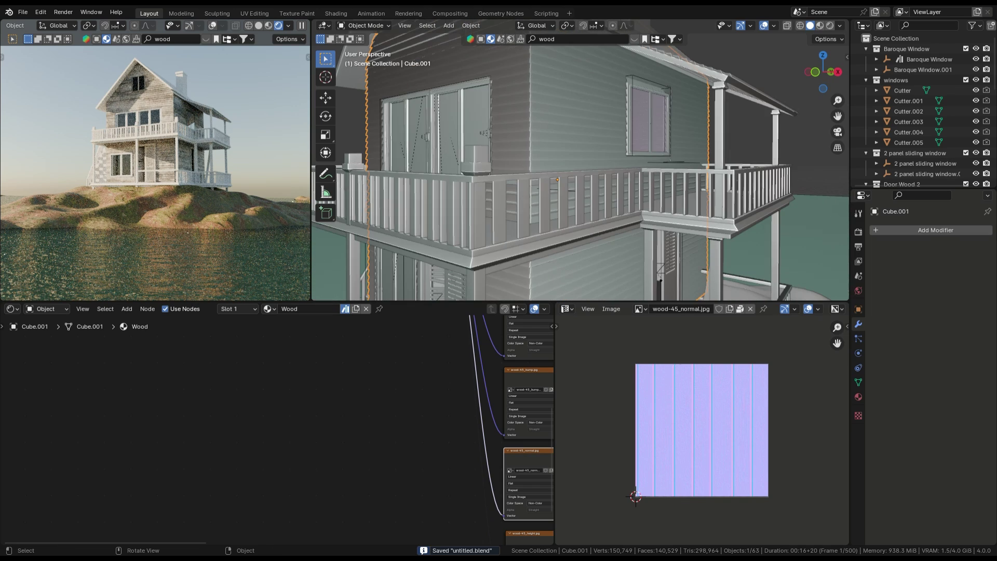
pyautogui.click(722, 189)
pyautogui.keyDown('shift'); pyautogui.moveTo(722, 189); pyautogui.dragTo(755, 187, button='middle'); pyautogui.keyUp('shift')
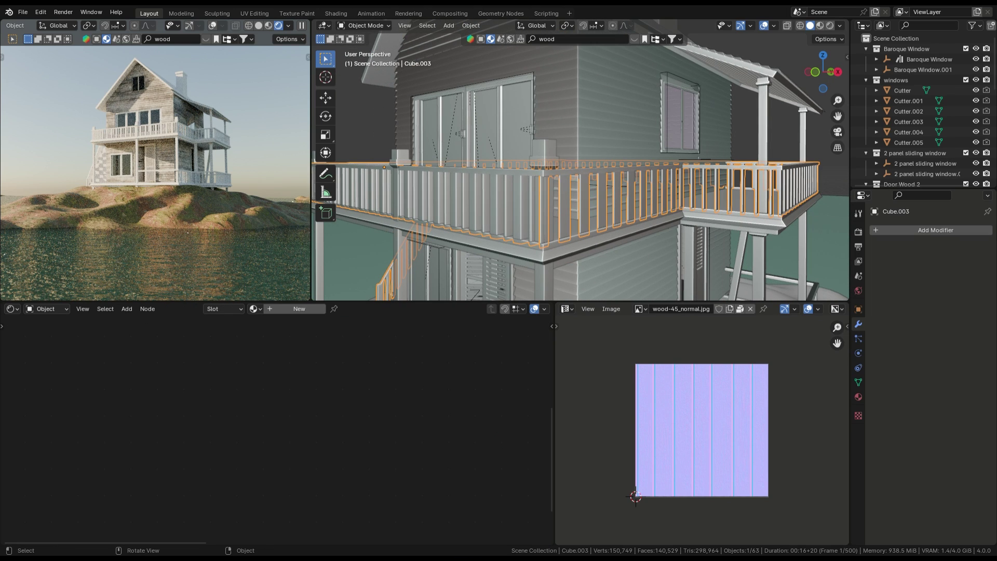
pyautogui.click(634, 39)
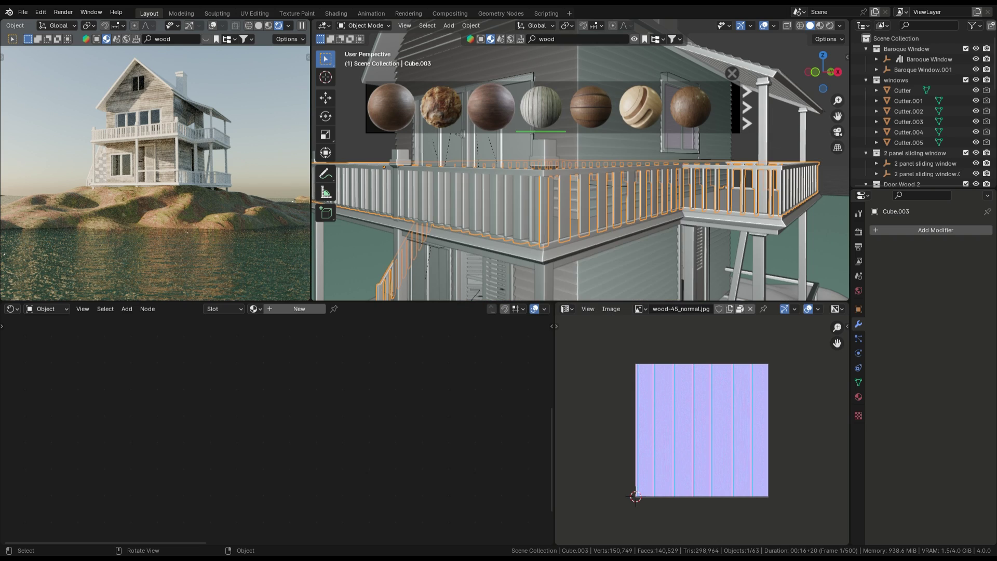
pyautogui.click(492, 109)
# - Unwrap the UVs of the balcony railing for its wood texture, and save the file
pyautogui.press('Tab')
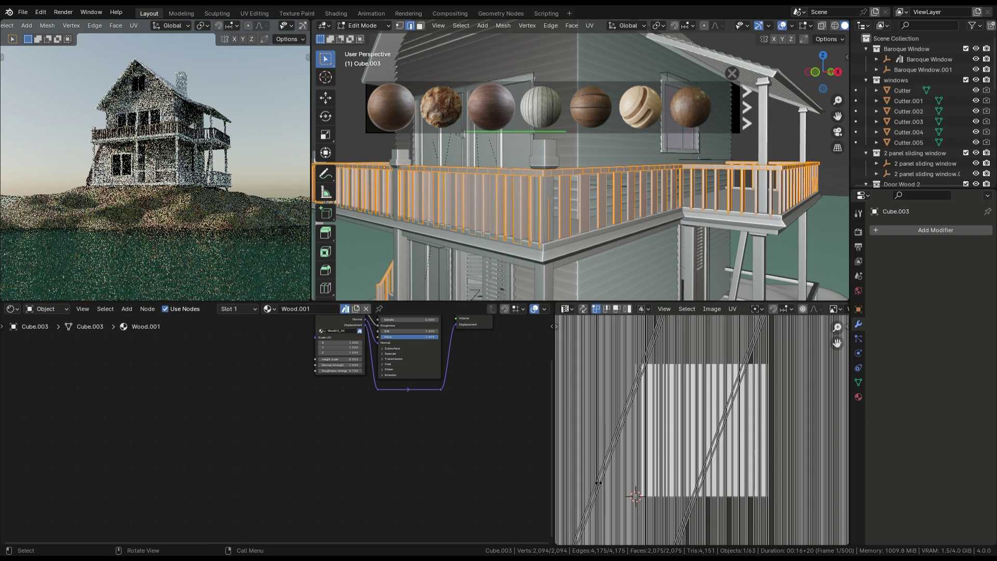
pyautogui.press('u')
pyautogui.click(586, 173)
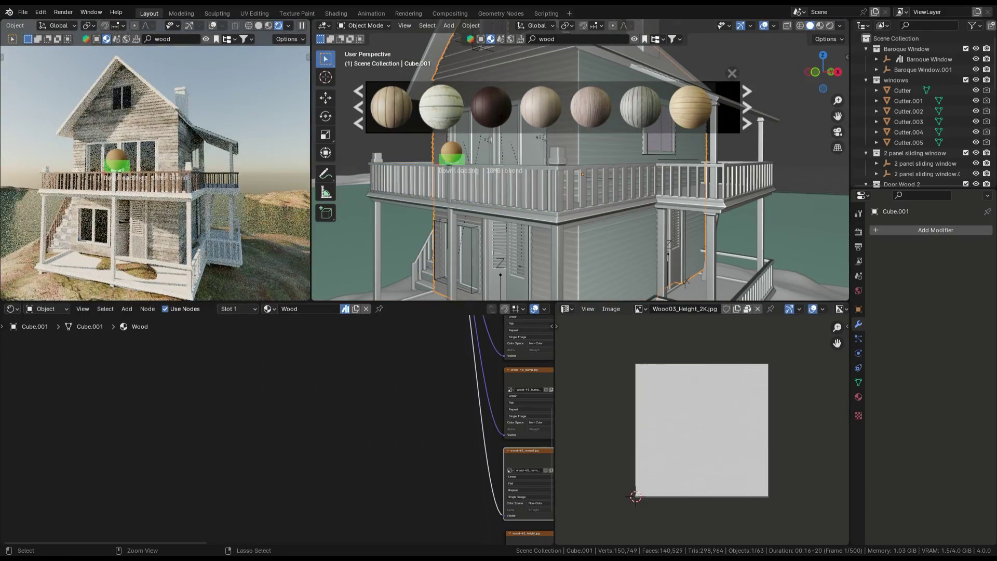
pyautogui.hotkey('ctrl', 's')
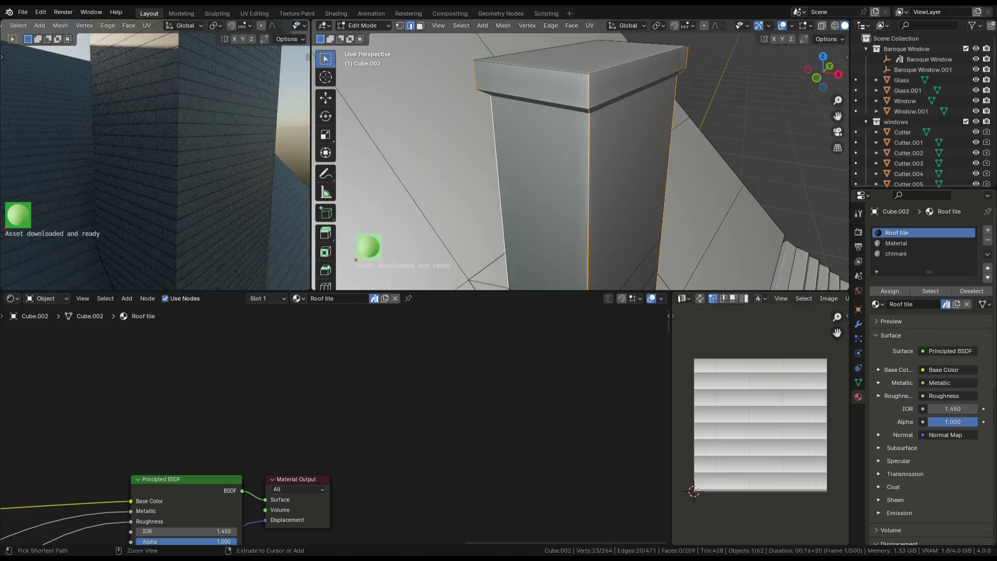
# - Bevel the chimney's vertical corner edges and apply the glossy red brick library material to the chimney's chimani slot
pyautogui.hotkey('ctrl', 'b')
pyautogui.click(715, 159)
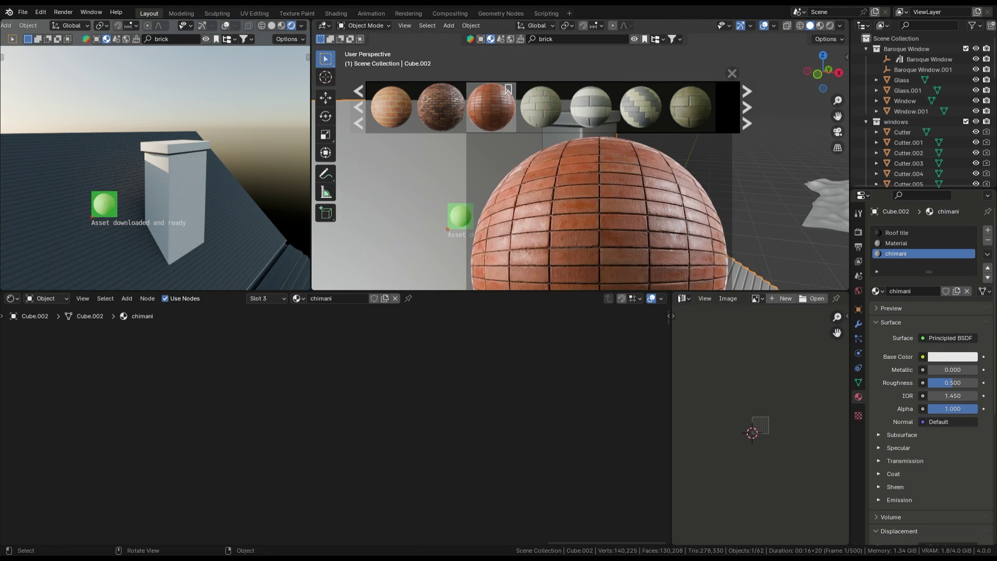
pyautogui.moveTo(484, 104); pyautogui.dragTo(448, 230)
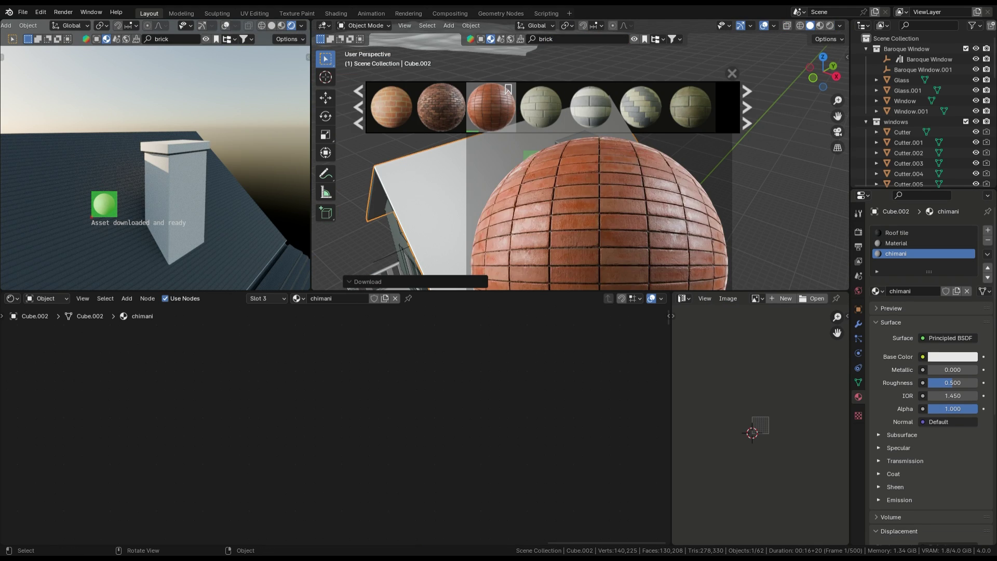
pyautogui.moveTo(490, 106); pyautogui.dragTo(524, 177)
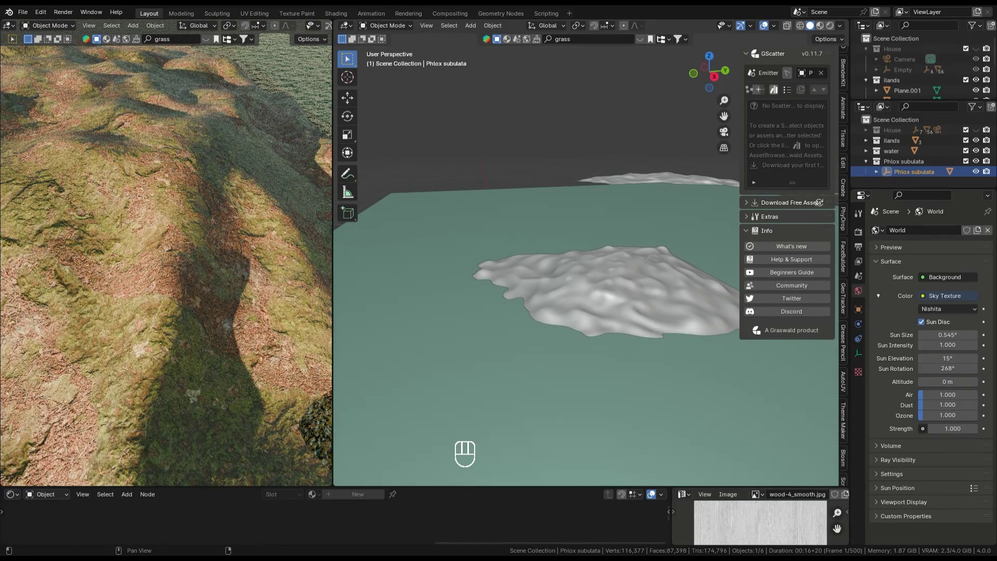
# - Paint the perennial ryegrass scatter's weight mask at full weight along the island's near shore and outer tip
pyautogui.click(773, 89)
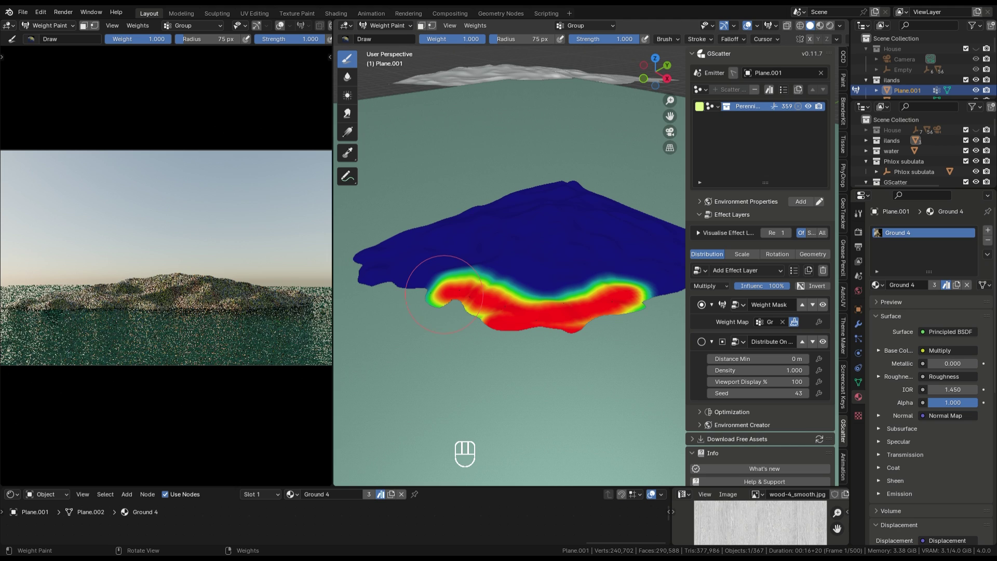
pyautogui.moveTo(445, 294); pyautogui.dragTo(431, 289)
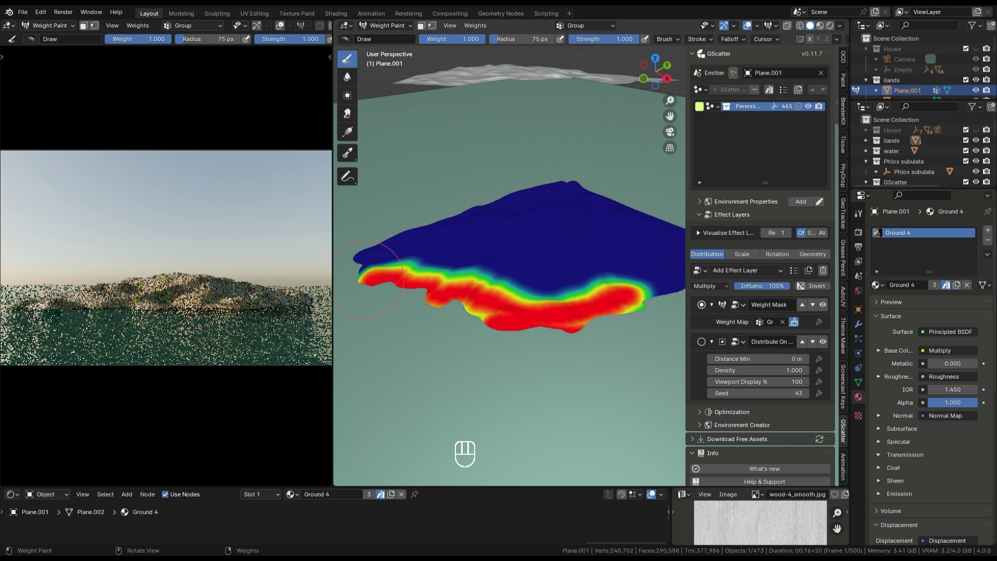
pyautogui.moveTo(366, 253)
pyautogui.mouseDown()
pyautogui.moveTo(416, 244)
pyautogui.moveTo(394, 256)
pyautogui.mouseUp()
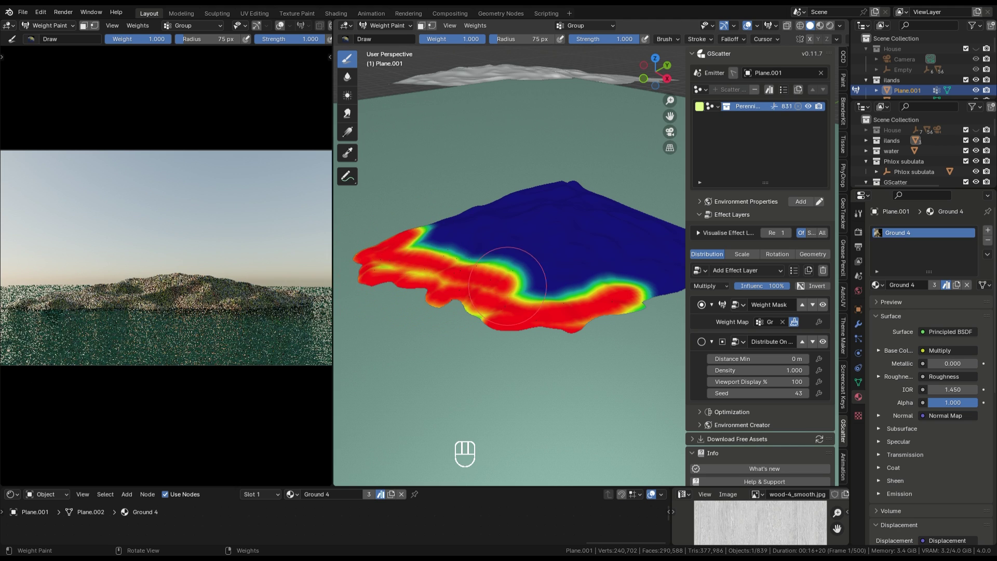
pyautogui.moveTo(520, 289)
pyautogui.mouseDown(button='middle')
pyautogui.moveTo(582, 262)
pyautogui.moveTo(557, 285)
pyautogui.mouseUp(button='middle')
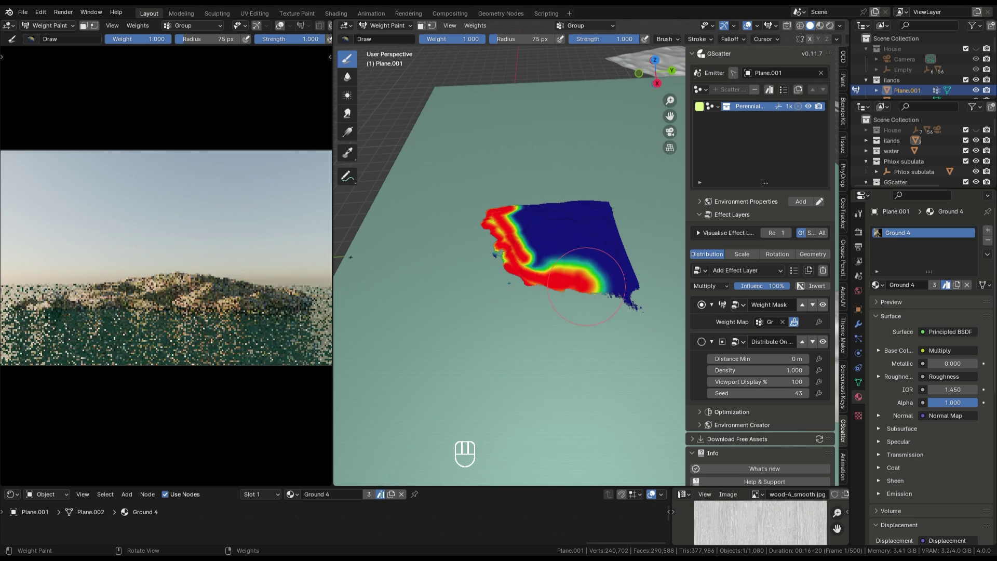
pyautogui.moveTo(621, 304); pyautogui.dragTo(483, 265, button='middle')
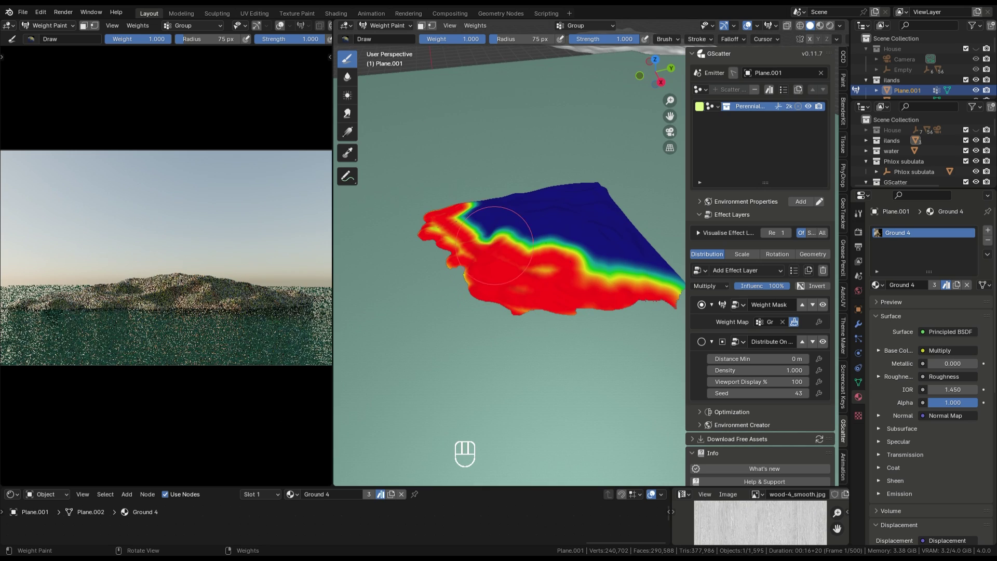
# - Show the House collection and extend the grass weight mask over the ground around the house
pyautogui.click(976, 130)
pyautogui.scroll(3, 493, 294)
pyautogui.moveTo(410, 315)
pyautogui.mouseDown(button='middle')
pyautogui.moveTo(493, 294)
pyautogui.moveTo(483, 280)
pyautogui.moveTo(521, 254)
pyautogui.moveTo(587, 274)
pyautogui.mouseUp(button='middle')
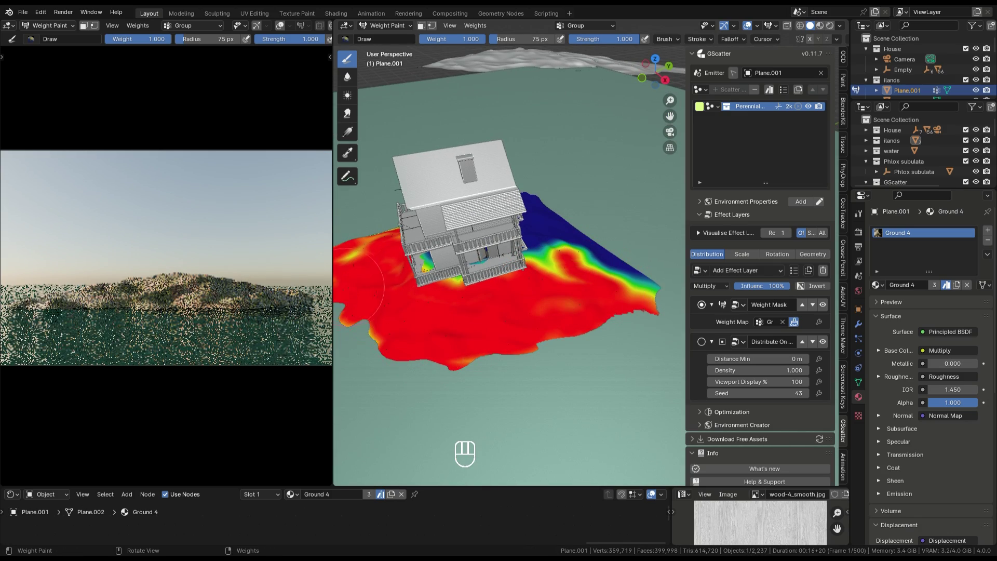
pyautogui.moveTo(359, 283); pyautogui.dragTo(462, 408, button='middle')
pyautogui.moveTo(481, 369); pyautogui.dragTo(509, 348, button='middle')
pyautogui.moveTo(596, 404); pyautogui.dragTo(506, 473, button='middle')
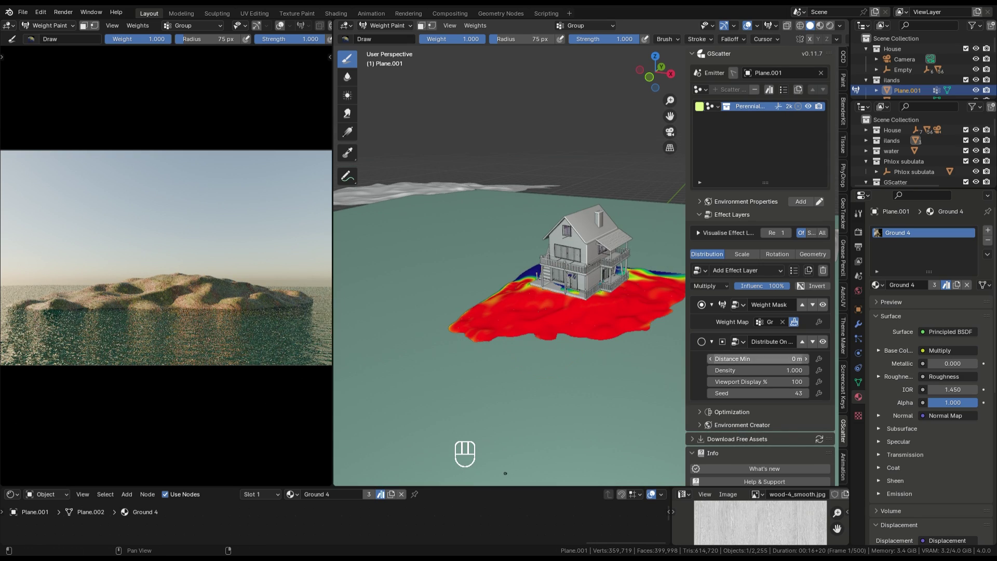
# - Return to Object Mode and raise the grass scatter's distribution density to 10, finally to 30
pyautogui.hotkey('ctrl', 'Tab')
pyautogui.scroll(3, 505, 473)
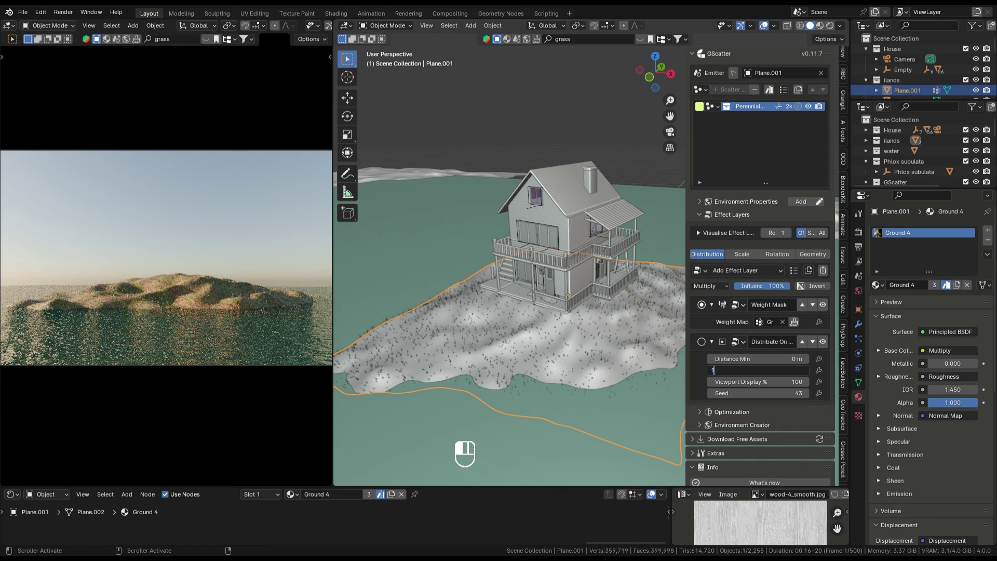
pyautogui.write('10')
pyautogui.press('Return')
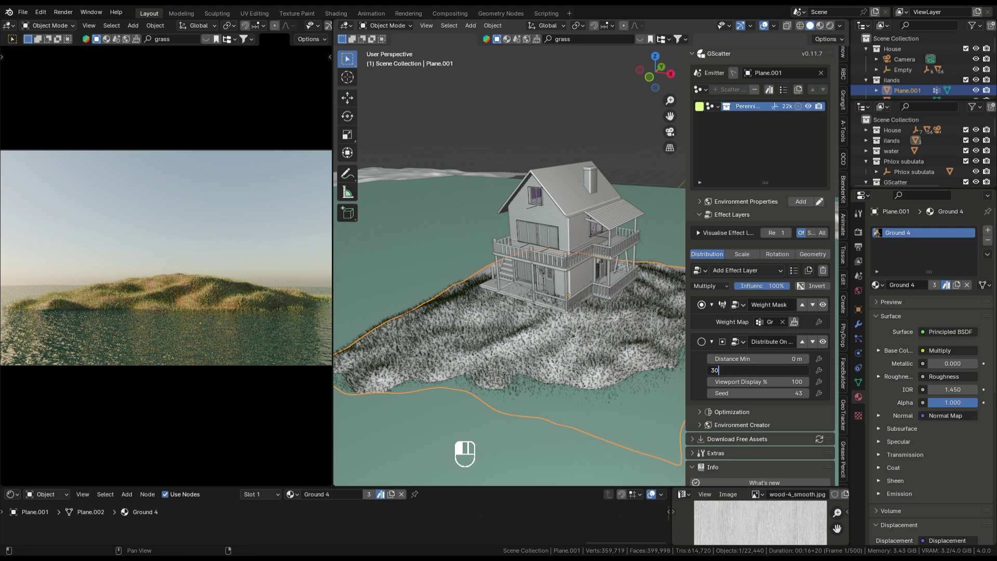
pyautogui.press('Return')
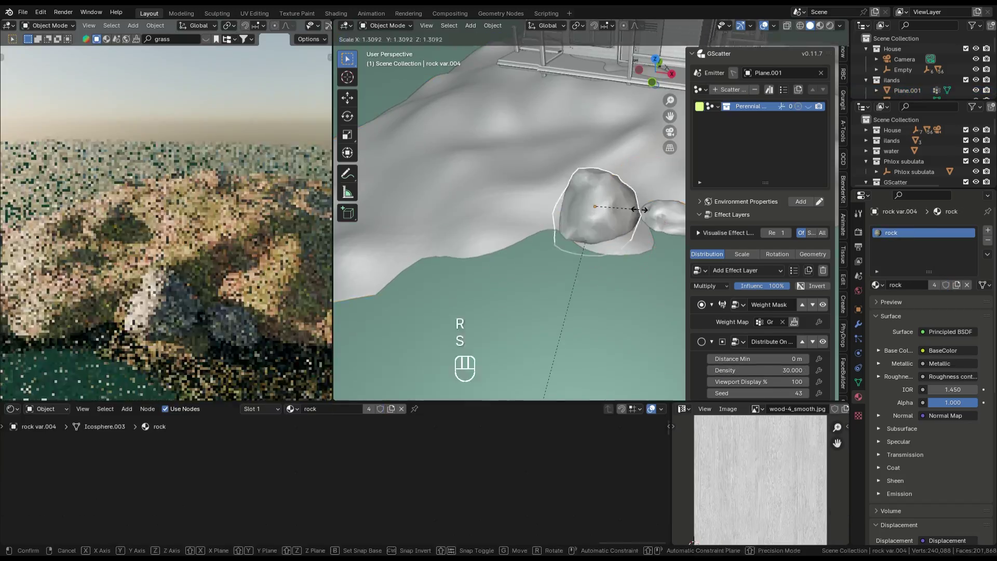
# - Duplicate the scaled shore rock and place the copies around the island, adjusting their height along Z
pyautogui.hotkey('shift', 'd')
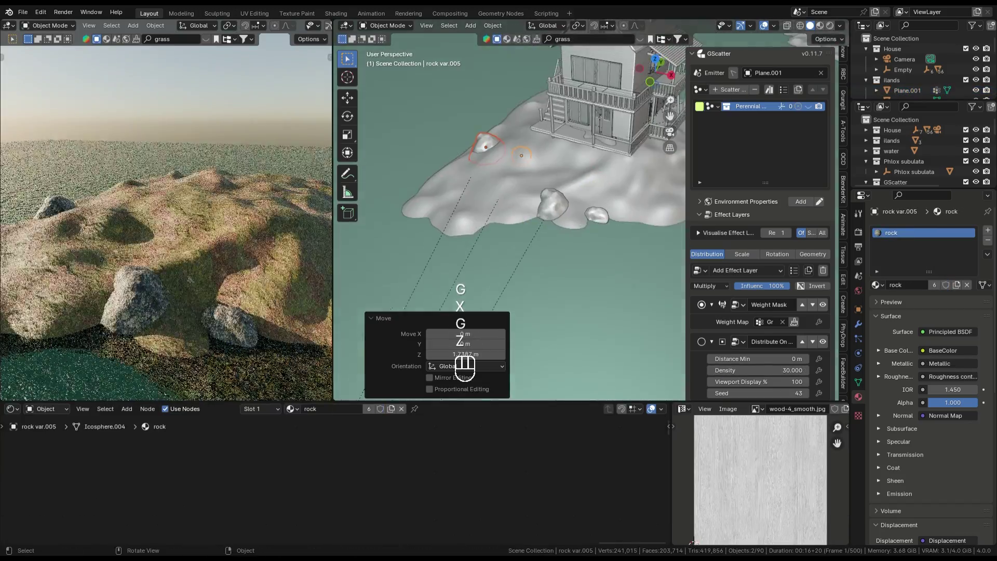
pyautogui.press('g')
pyautogui.press('z')
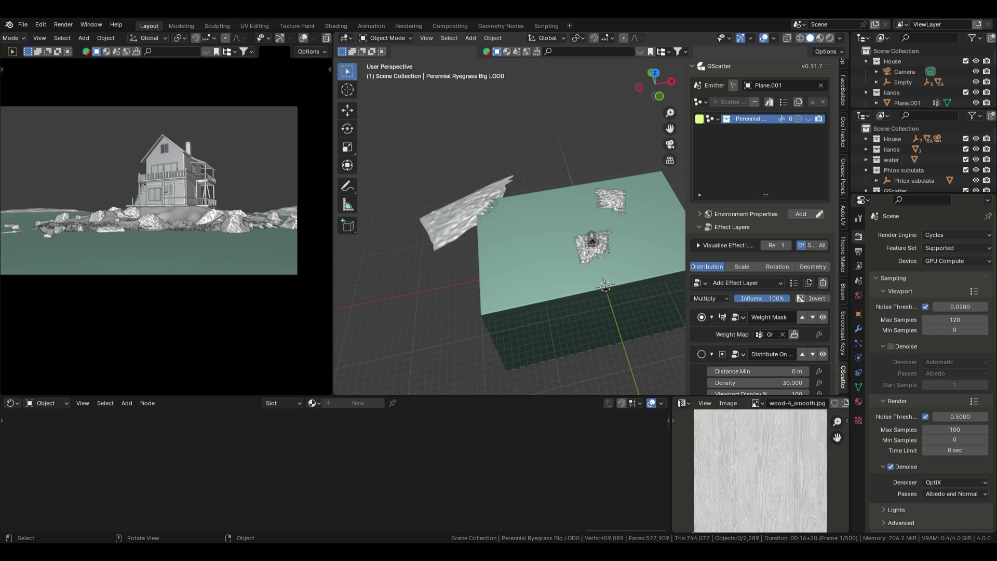
# - Import a pine tree model in FBX format and move it along the Y axis beside the house
pyautogui.click(23, 25)
pyautogui.moveTo(67, 173)
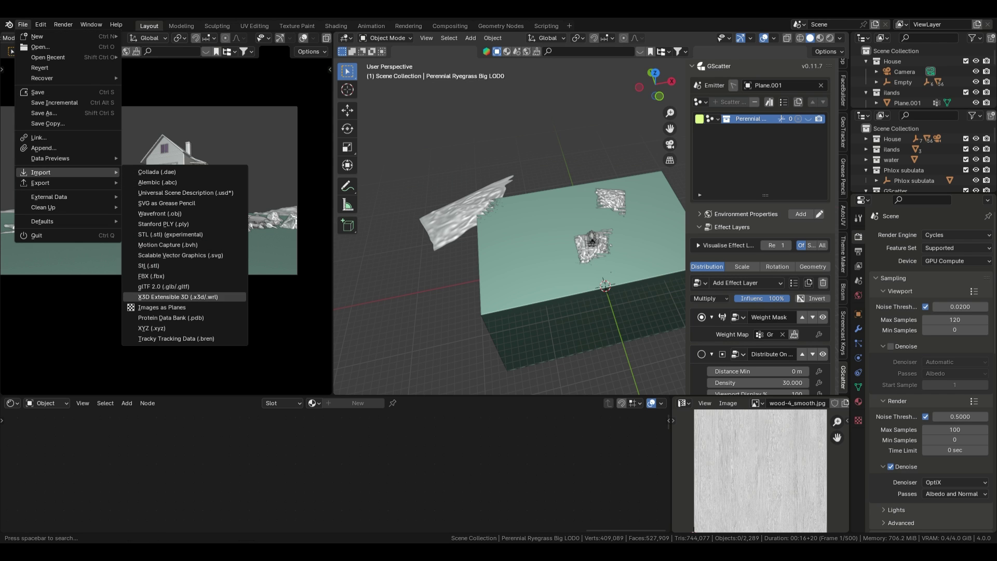
pyautogui.click(152, 275)
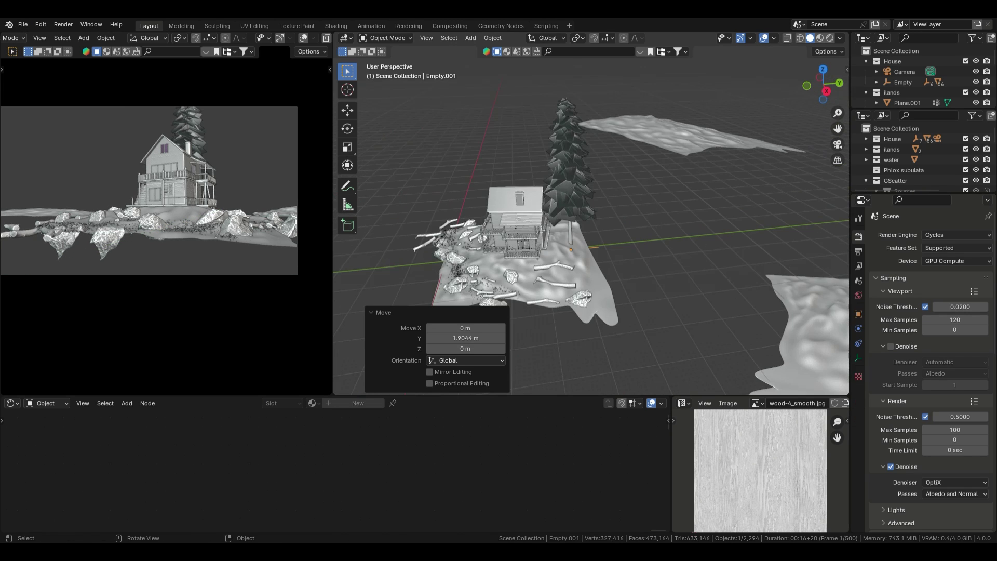
pyautogui.press('g')
pyautogui.press('y')
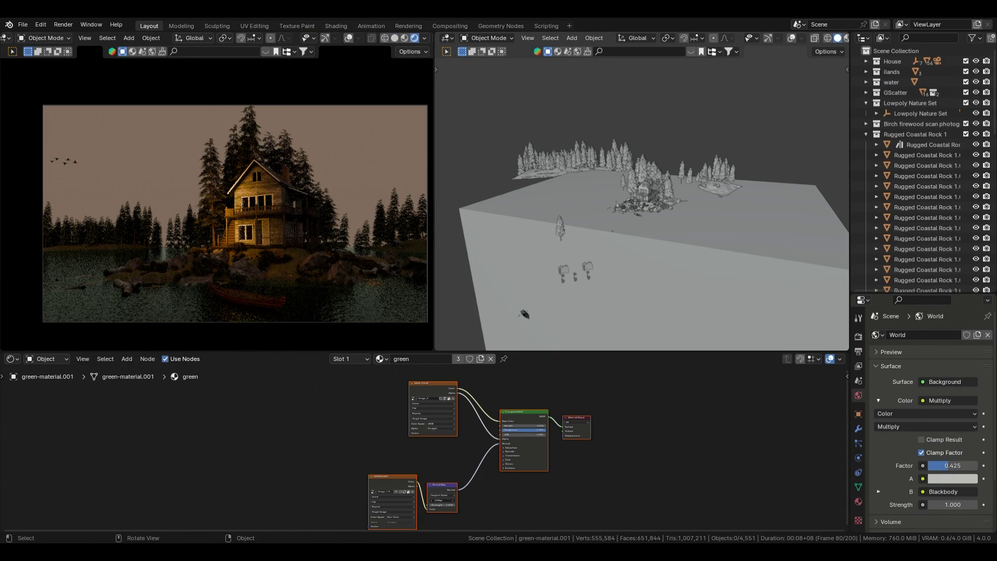
# - Switch the shader node editor from the object's green material to the world's node tree
pyautogui.scroll(-8, 428, 450)
pyautogui.scroll(7, 389, 451)
pyautogui.moveTo(390, 451); pyautogui.dragTo(211, 476, button='middle')
pyautogui.click(47, 359)
pyautogui.click(53, 397)
pyautogui.scroll(3, 409, 446)
pyautogui.scroll(3, 424, 448)
pyautogui.moveTo(424, 449); pyautogui.dragTo(308, 500, button='middle')
pyautogui.scroll(-5, 425, 448)
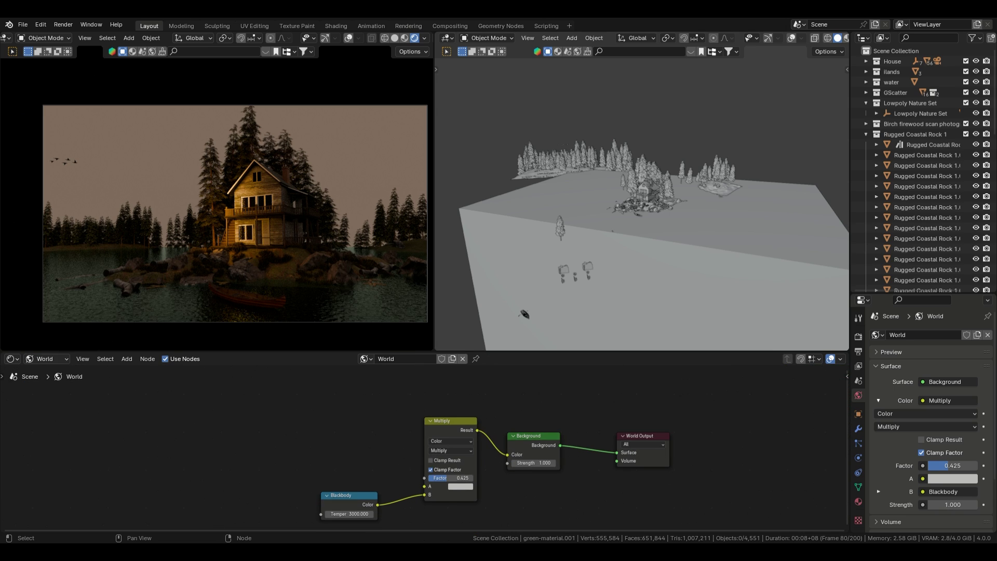
# - Add a Sky Texture node to the world and connect its color to input A of the Multiply node
pyautogui.write('s')
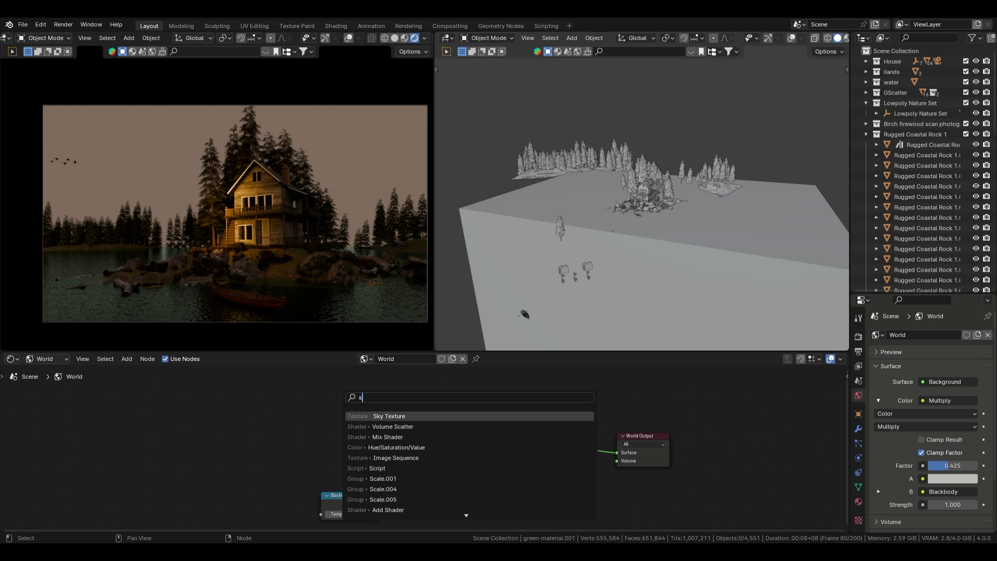
pyautogui.press('Return')
pyautogui.click(317, 407)
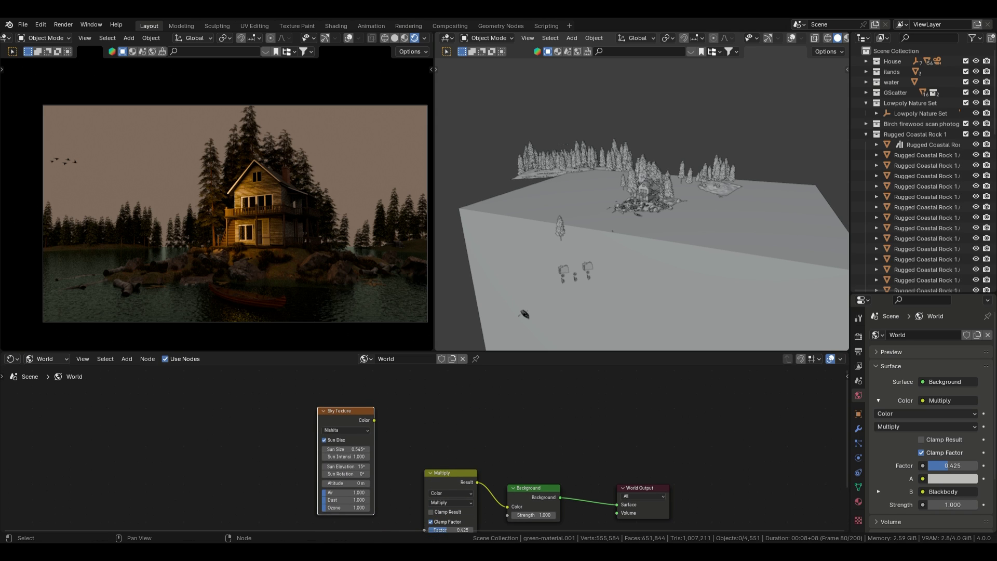
pyautogui.scroll(-3, 424, 448)
pyautogui.moveTo(425, 448); pyautogui.dragTo(427, 436, button='middle')
pyautogui.scroll(3, 416, 478)
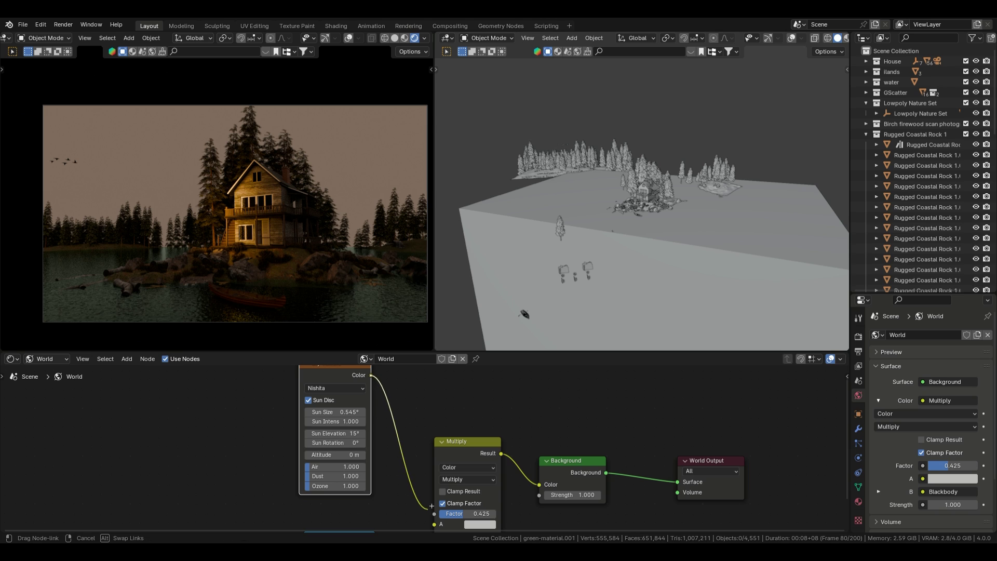
pyautogui.moveTo(432, 506); pyautogui.dragTo(434, 471)
pyautogui.scroll(-2, 468, 447)
pyautogui.scroll(8, 424, 448)
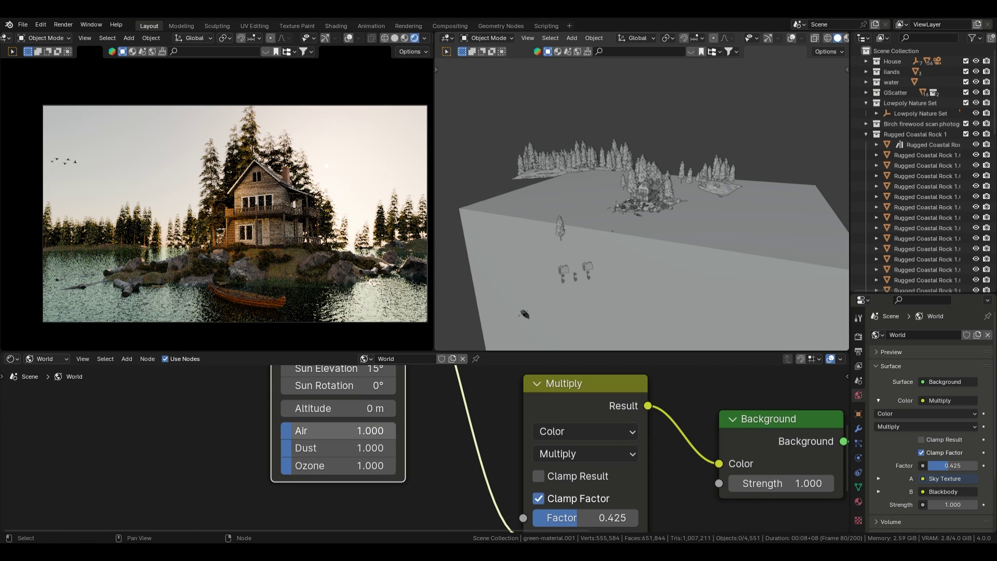
# - Set the Sky Texture's sun rotation to 259°
pyautogui.moveTo(361, 431); pyautogui.dragTo(384, 482, button='middle')
pyautogui.click(361, 437)
pyautogui.press('BackSpace')
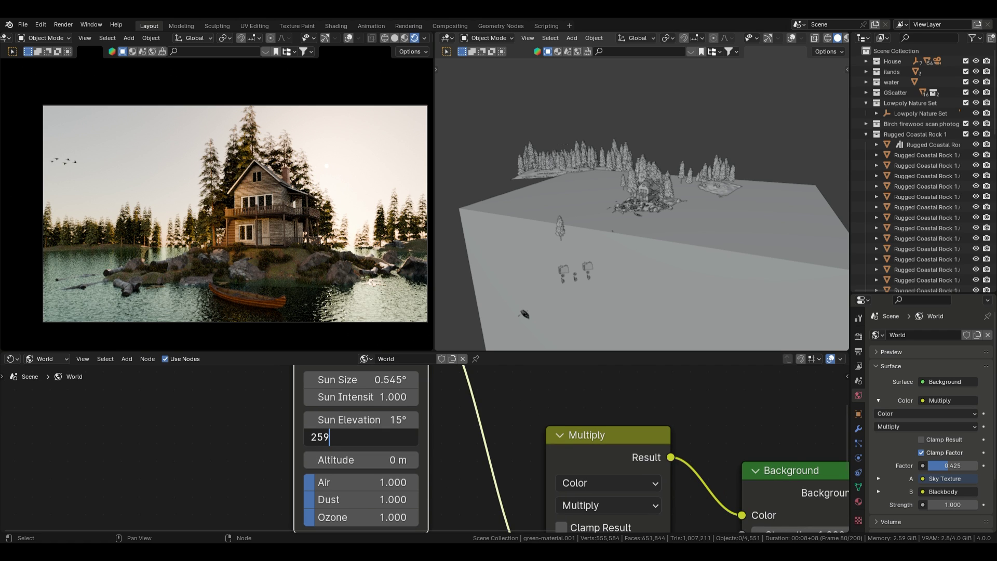
pyautogui.write('259')
pyautogui.press('Return')
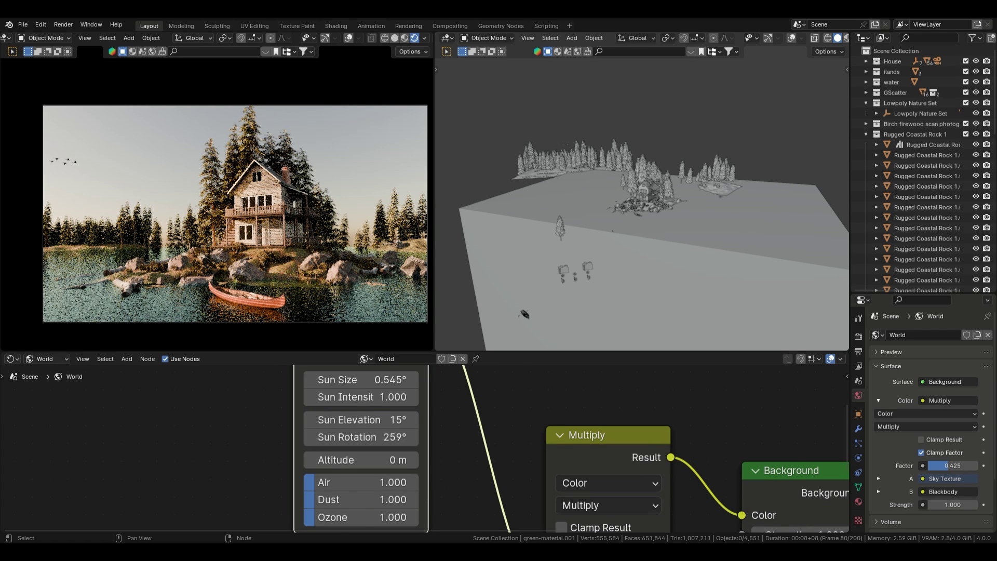
# - Try different sun elevation and sun size values on the Sky Texture and undo both changes
pyautogui.scroll(1, 416, 424)
pyautogui.moveTo(416, 425)
pyautogui.mouseDown()
pyautogui.moveTo(453, 424)
pyautogui.moveTo(415, 424)
pyautogui.mouseUp()
pyautogui.hotkey('ctrl', 'z')
pyautogui.moveTo(415, 396); pyautogui.dragTo(415, 425, button='middle')
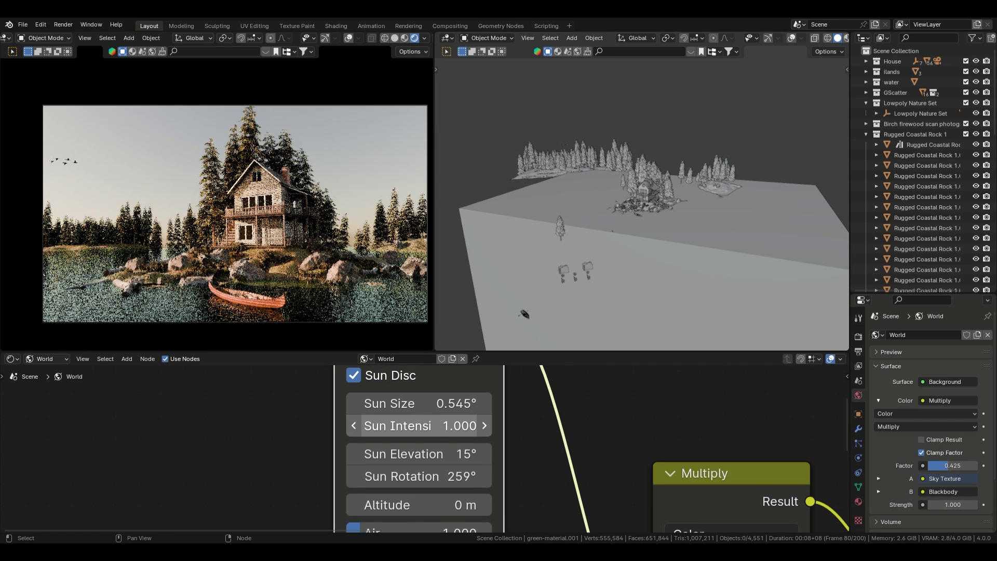
pyautogui.moveTo(416, 403); pyautogui.dragTo(558, 404)
pyautogui.hotkey('ctrl', 'z')
pyautogui.scroll(-6, 371, 415)
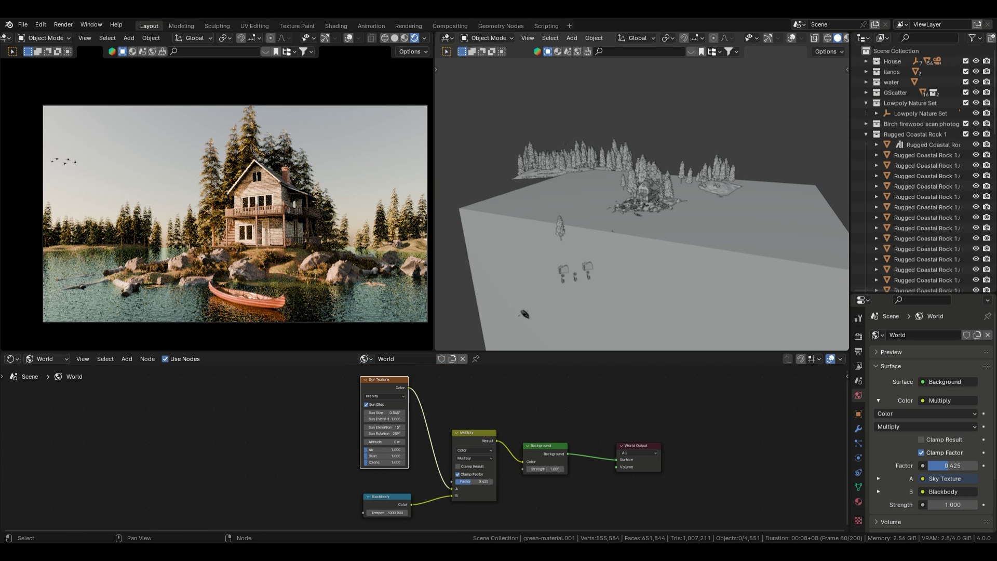
pyautogui.scroll(3, 422, 464)
pyautogui.moveTo(422, 464); pyautogui.dragTo(405, 464, button='middle')
pyautogui.scroll(-3, 408, 464)
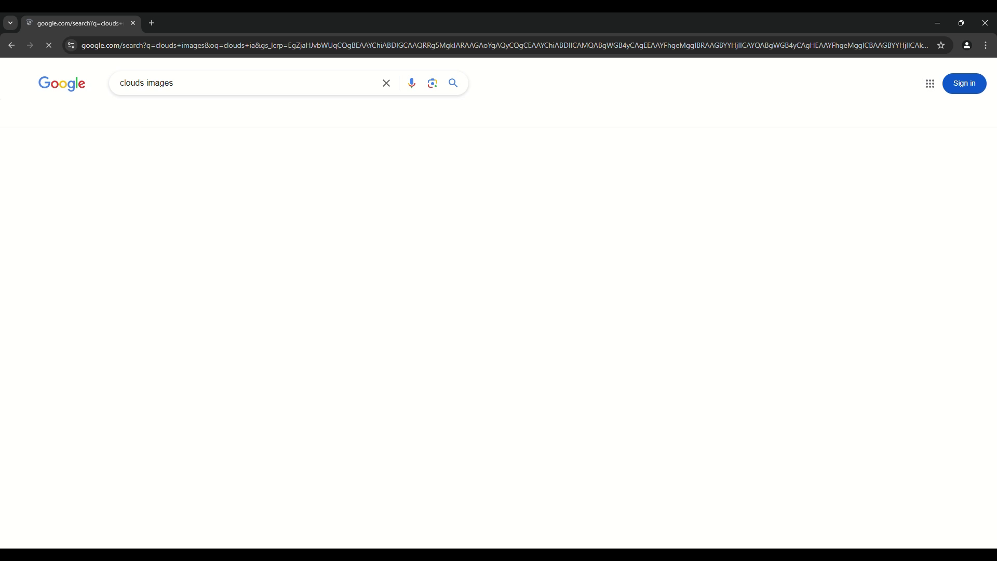
# - In the web browser, switch the "clouds images" search to image results and browse the cloud pictures
pyautogui.click(150, 116)
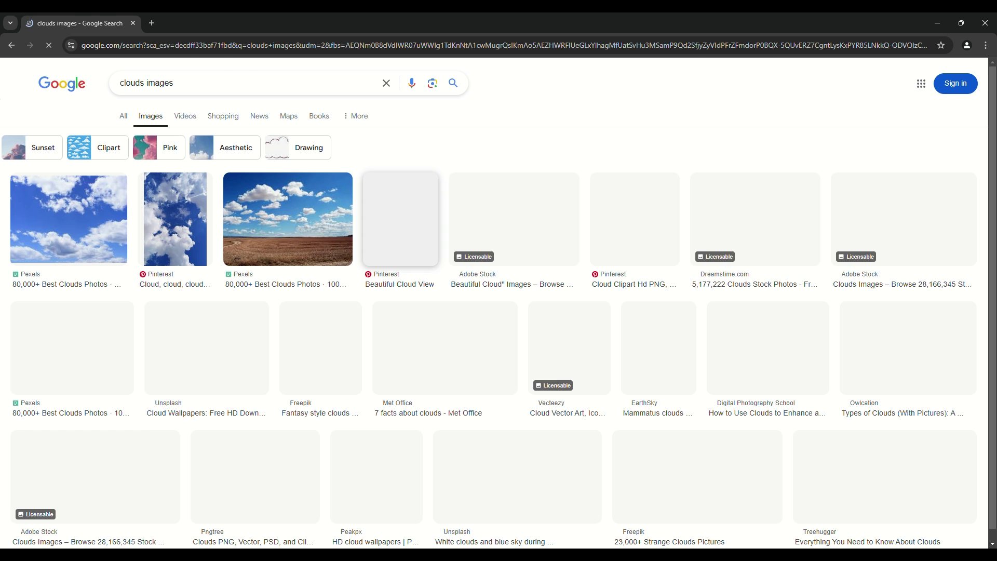
pyautogui.scroll(-2, 445, 244)
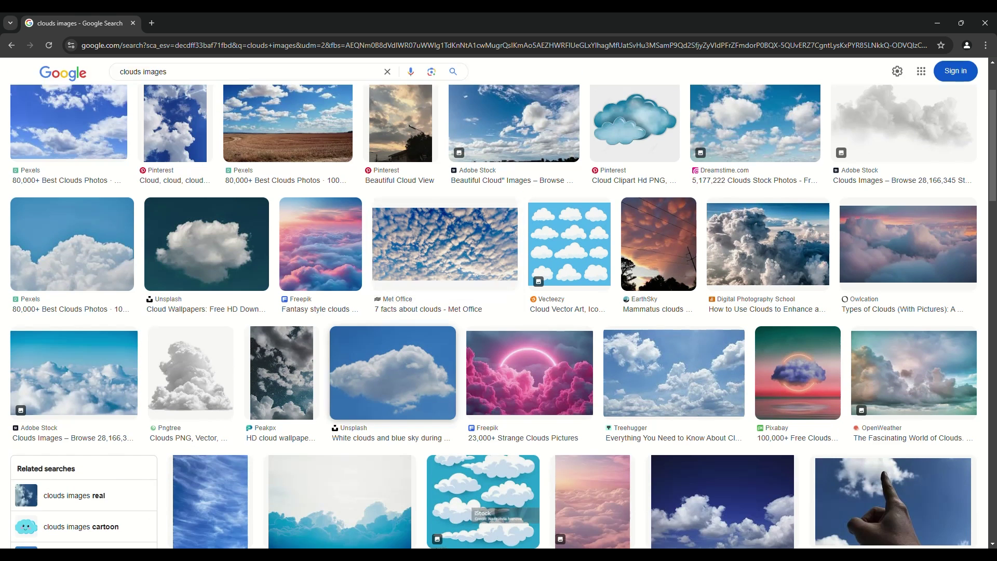
pyautogui.scroll(-6, 445, 244)
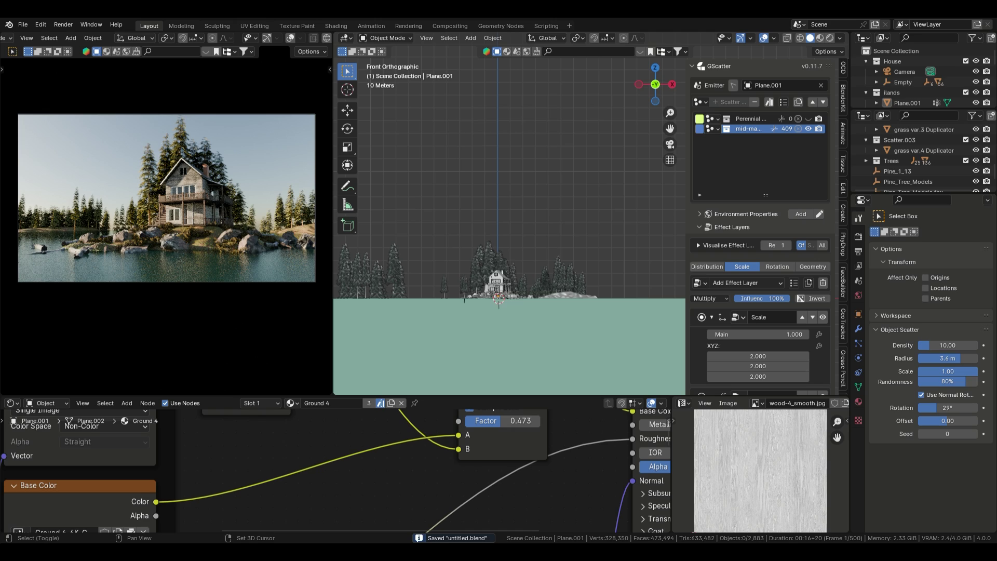
# - In Blender, add the dramatic sky picture as an image empty, scale it up about 38 times and move it vertically
pyautogui.hotkey('shift', 'a')
pyautogui.moveTo(488, 238)
pyautogui.click(582, 238)
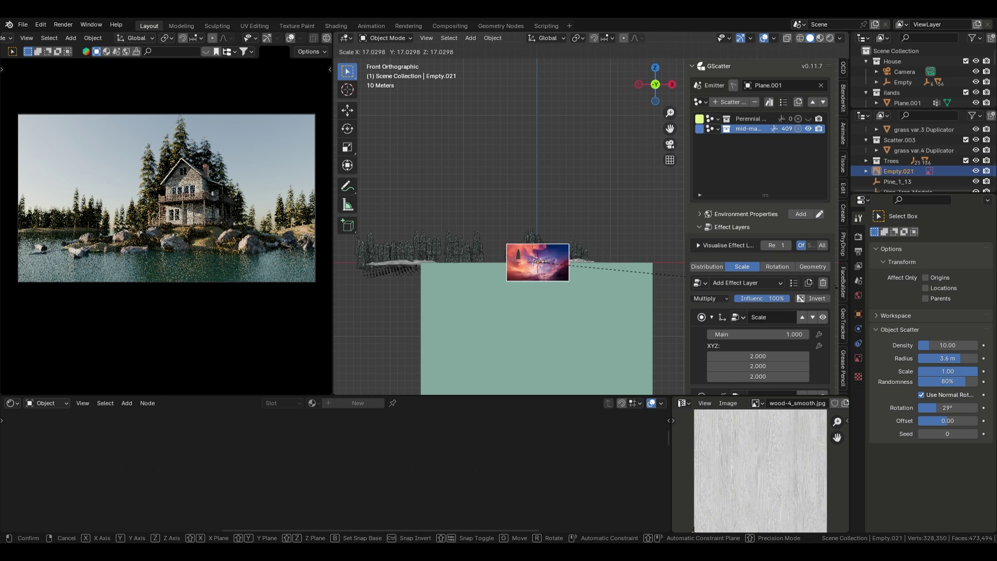
pyautogui.press('s')
pyautogui.click(617, 294)
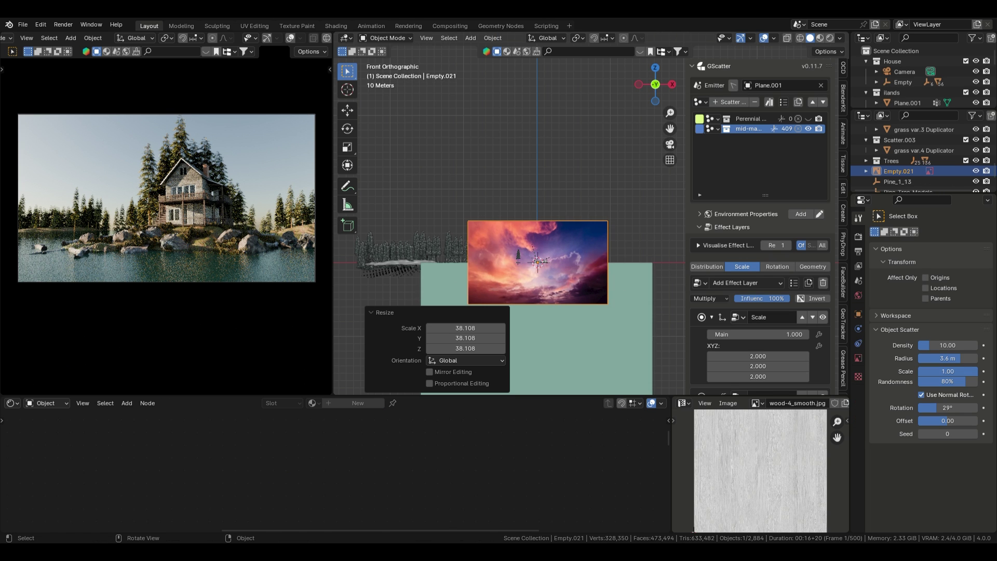
pyautogui.press('g')
pyautogui.press('z')
pyautogui.click(616, 262)
pyautogui.scroll(-1, 616, 262)
pyautogui.moveTo(616, 261); pyautogui.dragTo(525, 306, button='middle')
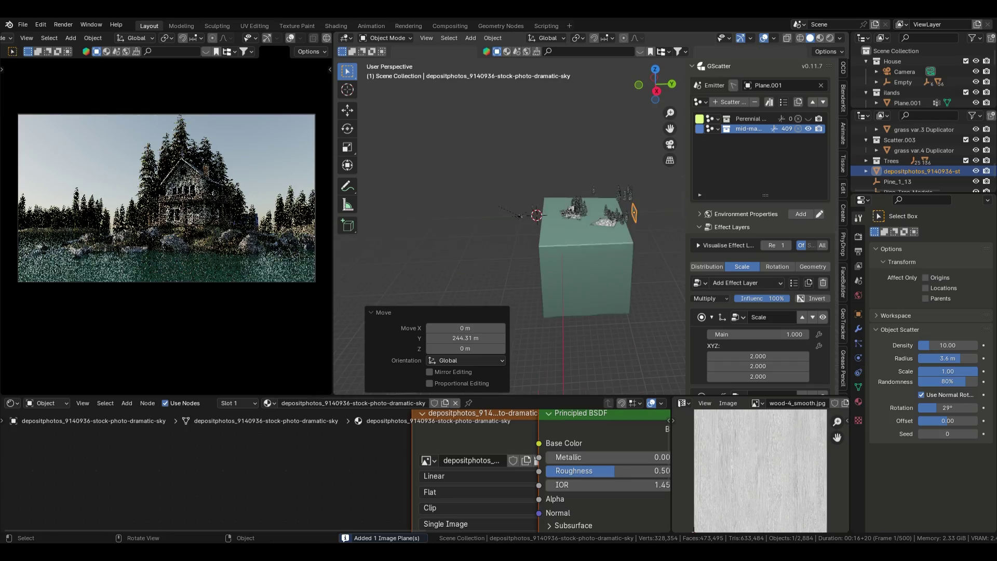
# - Enlarge the dramatic sky image plane and position it behind the islands, shifted along X and turned 17.4° around Z
pyautogui.press('KP_1')
pyautogui.press('s')
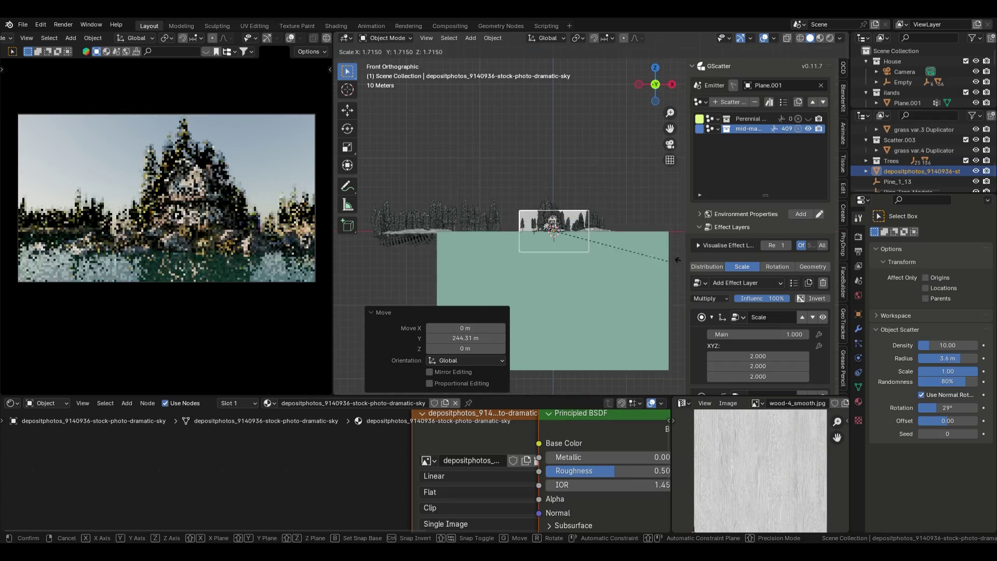
pyautogui.click(684, 256)
pyautogui.press('g')
pyautogui.press('x')
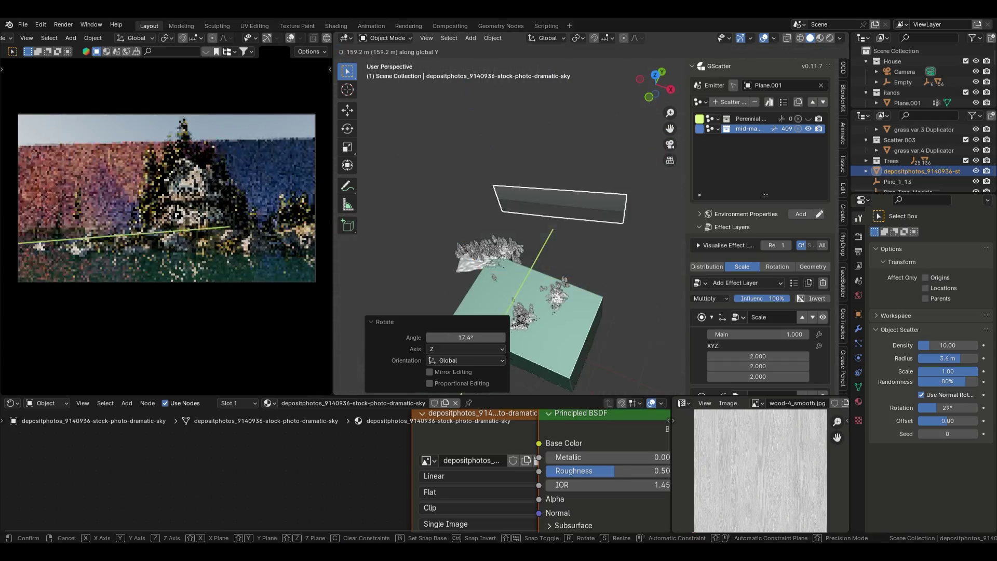
pyautogui.press('Return')
# - Scale the sky image plane up further to fill the camera background and raise it about 75.6 m along Z
pyautogui.press('s')
pyautogui.press('Return')
pyautogui.press('g')
pyautogui.press('z')
pyautogui.press('Return')
pyautogui.moveTo(520, 234); pyautogui.dragTo(522, 238, button='middle')
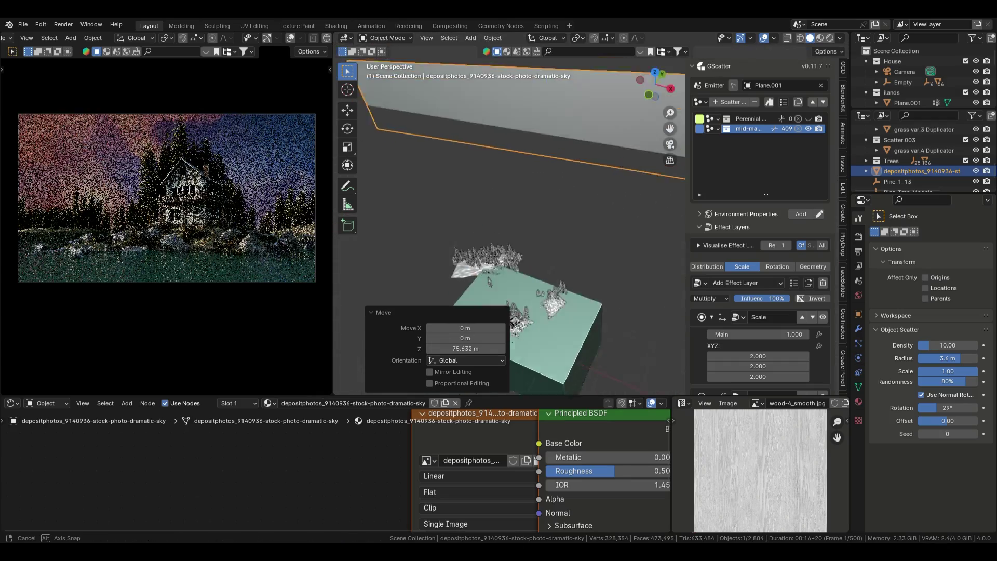
pyautogui.moveTo(566, 283); pyautogui.dragTo(555, 294, button='middle')
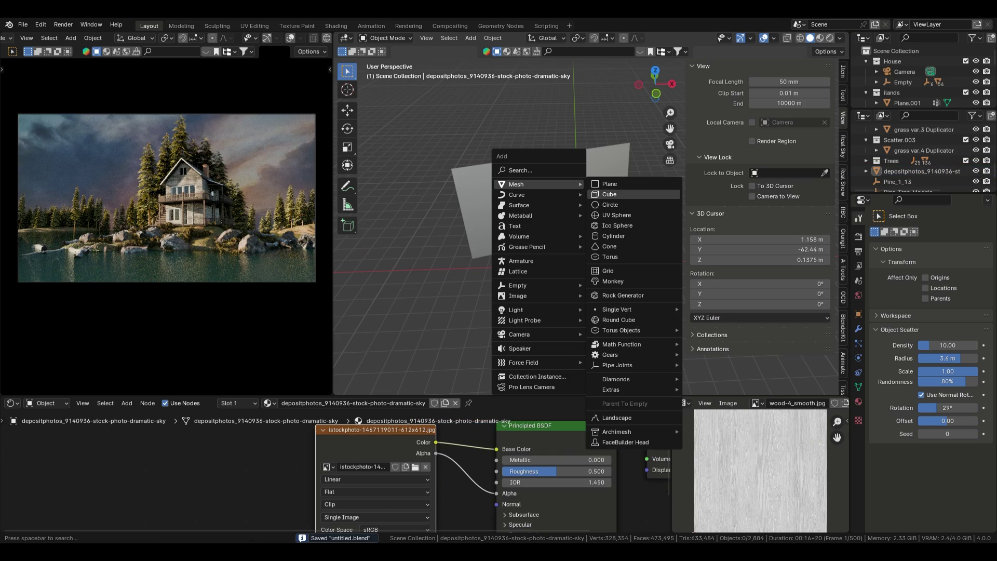
# - Add a cube mesh at the 3D cursor and scale it up uniformly over the island scene
pyautogui.click(655, 196)
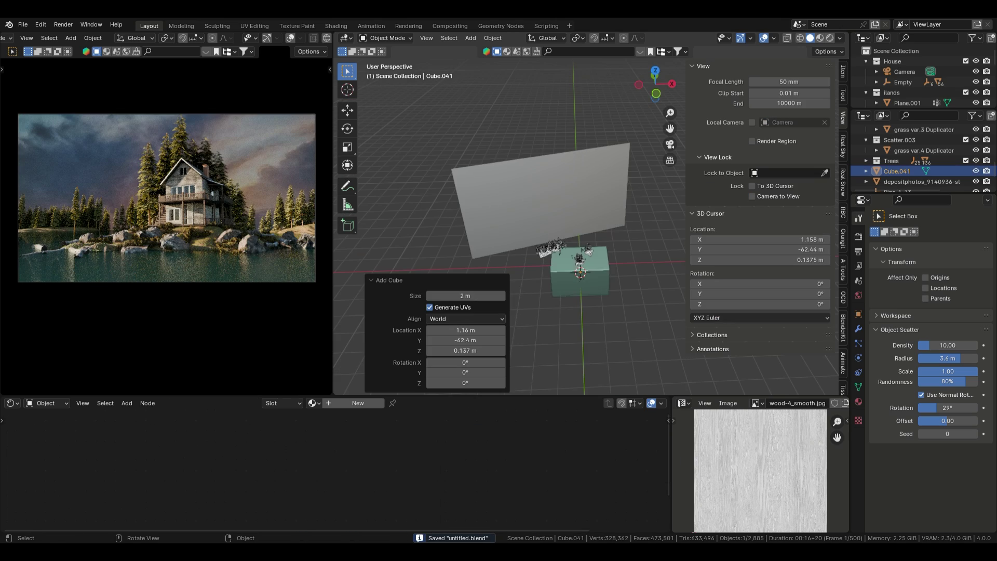
pyautogui.moveTo(598, 262); pyautogui.dragTo(557, 262, button='middle')
pyautogui.press('s')
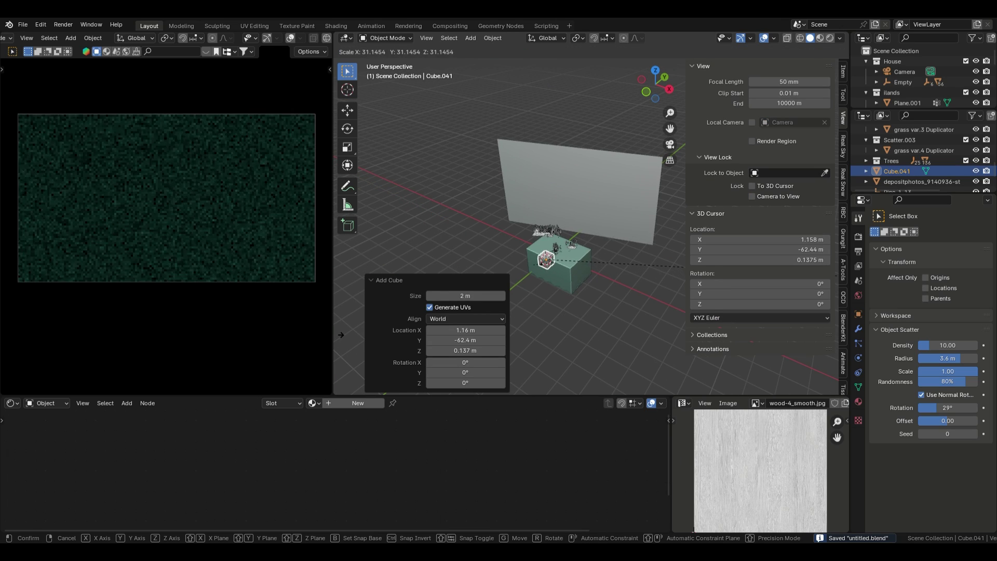
pyautogui.press('Return')
pyautogui.press('s')
pyautogui.press('Return')
# - Stretch the new cube along X and flatten it along Z into a wide, thin box in front of the sky plane
pyautogui.moveTo(582, 262); pyautogui.dragTo(598, 269, button='middle')
pyautogui.press('s')
pyautogui.press('x')
pyautogui.press('Return')
pyautogui.press('s')
pyautogui.press('z')
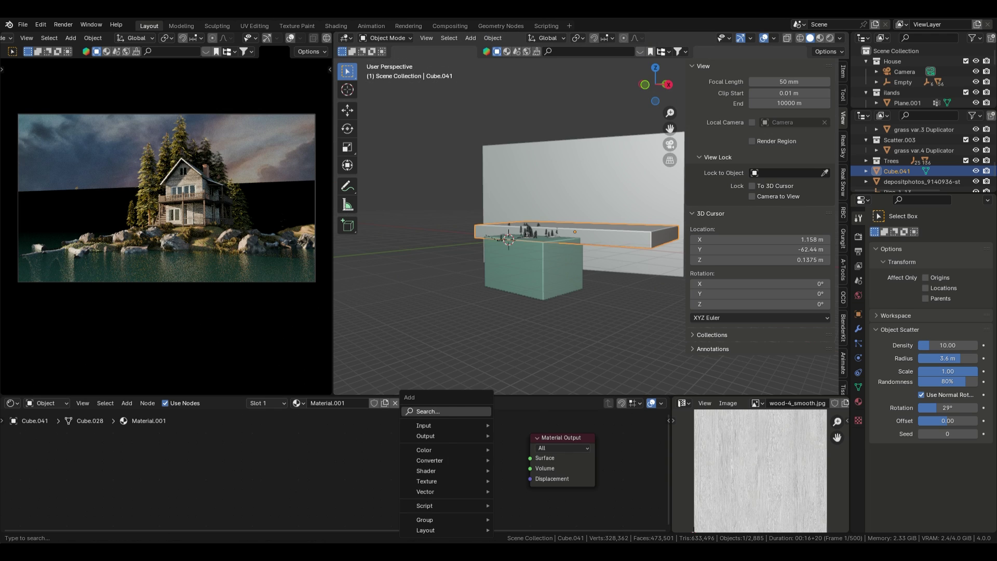
# - Add a Principled Volume shader to the box's material, connect it to the Volume output and set its density to 0.002
pyautogui.write('v')
pyautogui.click(467, 439)
pyautogui.click(372, 436)
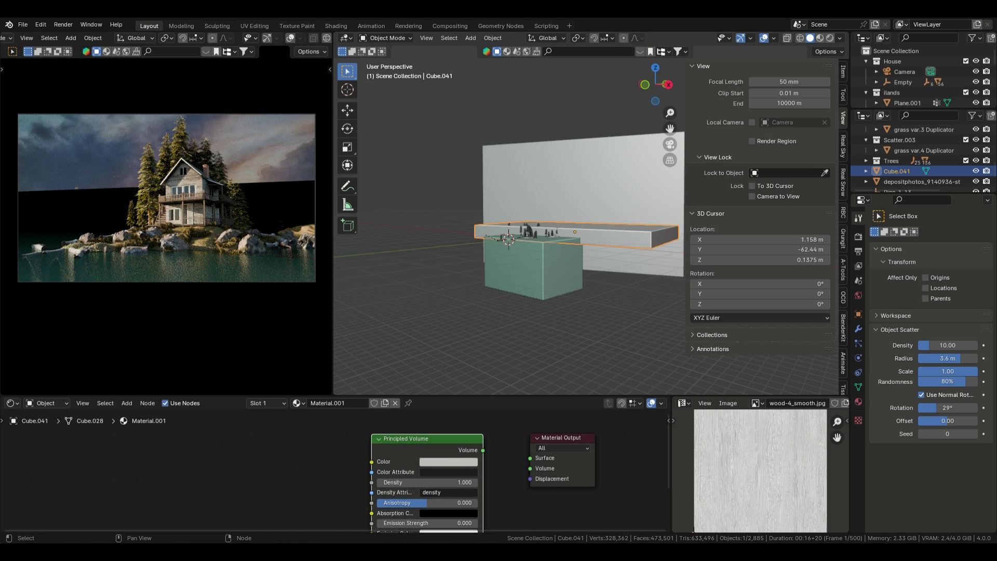
pyautogui.moveTo(527, 467); pyautogui.dragTo(530, 468)
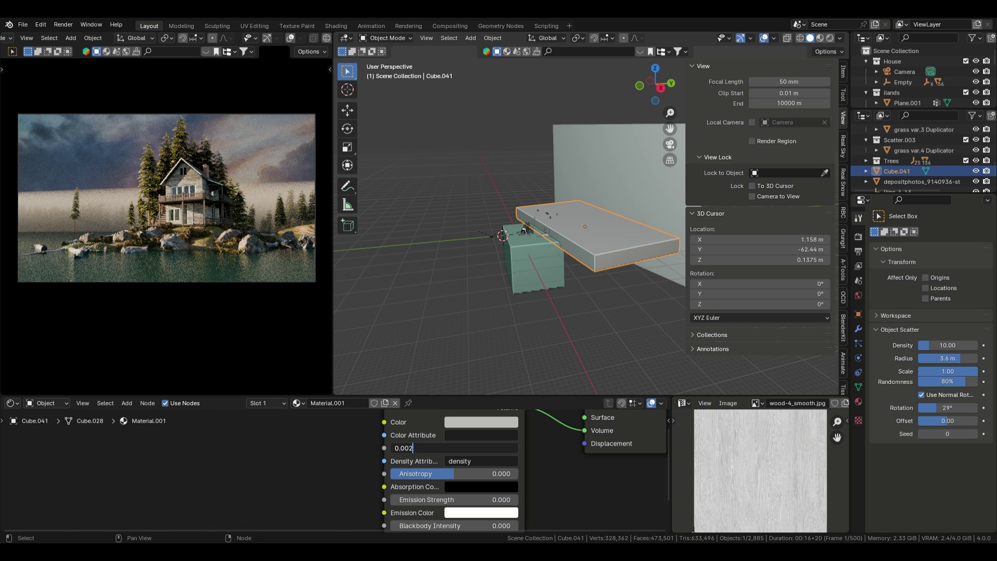
pyautogui.press('Return')
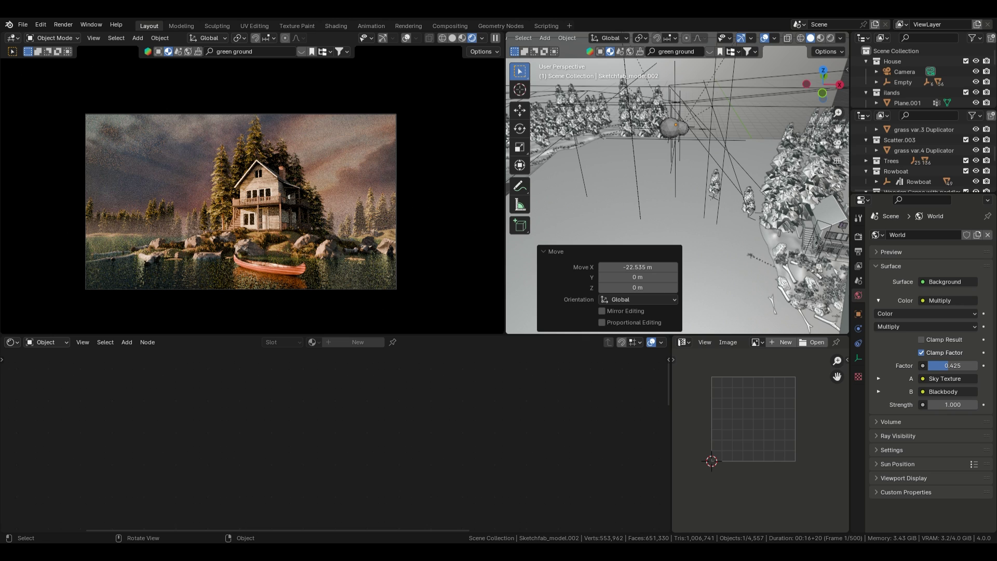
# - Rotate the selected imported Sketchfab model in the lake scene
pyautogui.press('r')
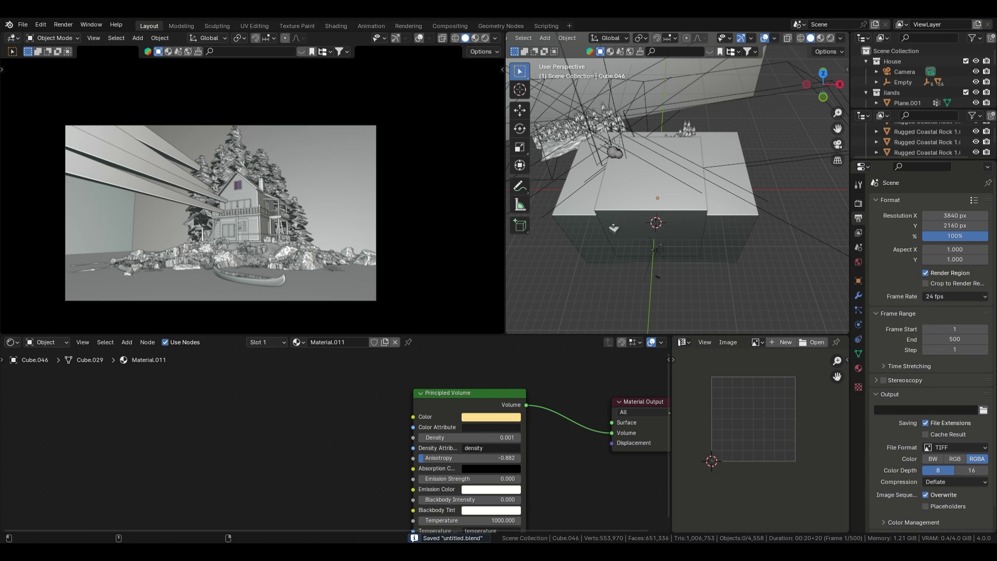
# - Enable compositing nodes and add a Viewer node fed by the Render Layers image output
pyautogui.click(449, 25)
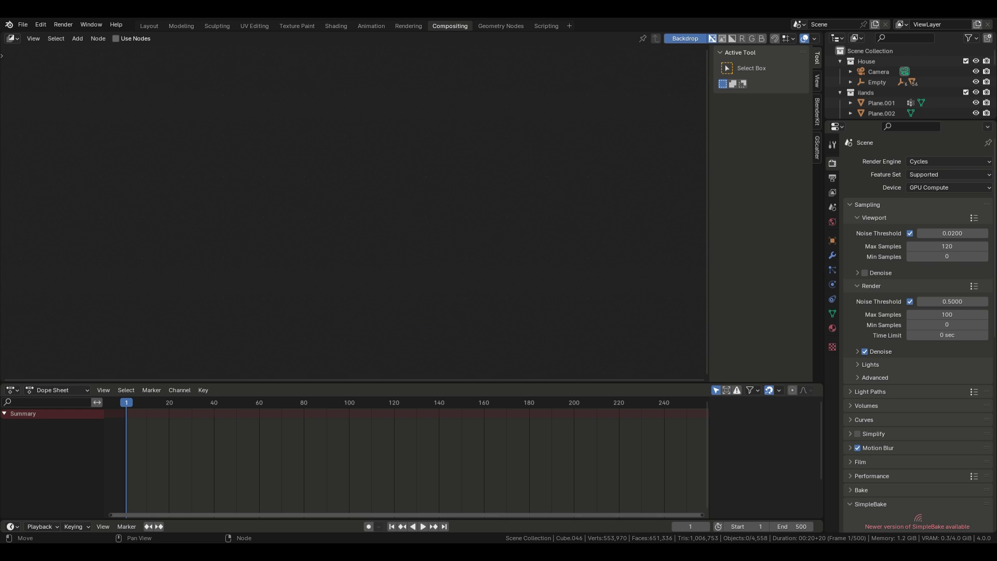
pyautogui.click(116, 39)
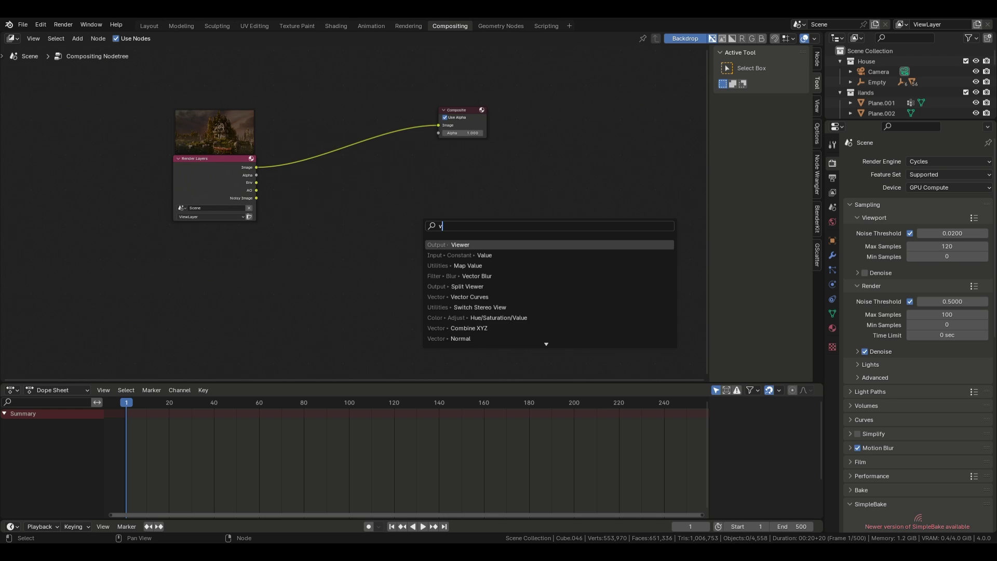
pyautogui.press('Return')
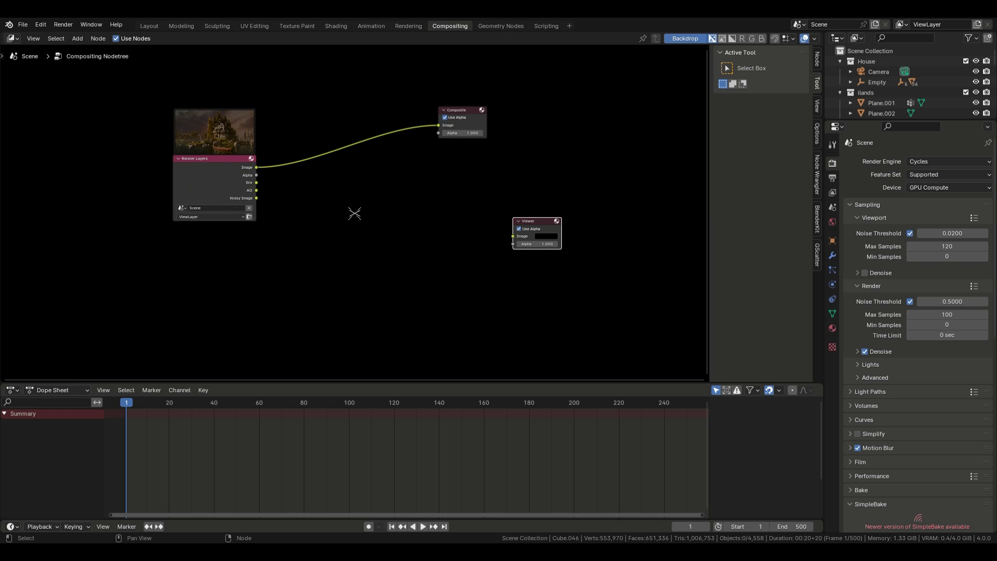
pyautogui.moveTo(257, 168); pyautogui.dragTo(513, 236)
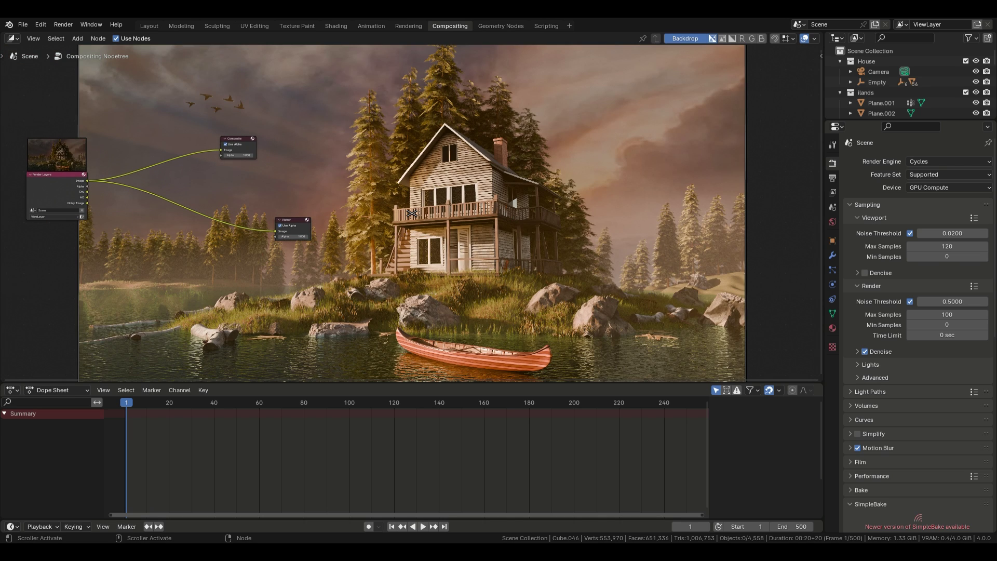
# - Add a Glare node and insert it between the Render Layers and Viewer nodes
pyautogui.scroll(-1, 159, 137)
pyautogui.hotkey('shift', 'a')
pyautogui.click(213, 186)
pyautogui.click(242, 259)
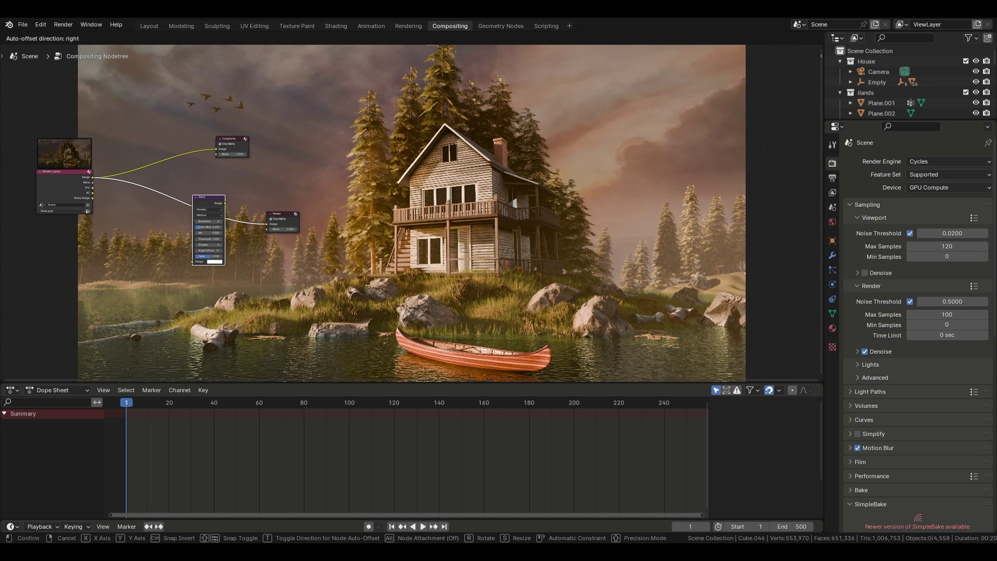
pyautogui.click(209, 231)
# - Set the Glare node's type to Fog Glow
pyautogui.scroll(5, 269, 223)
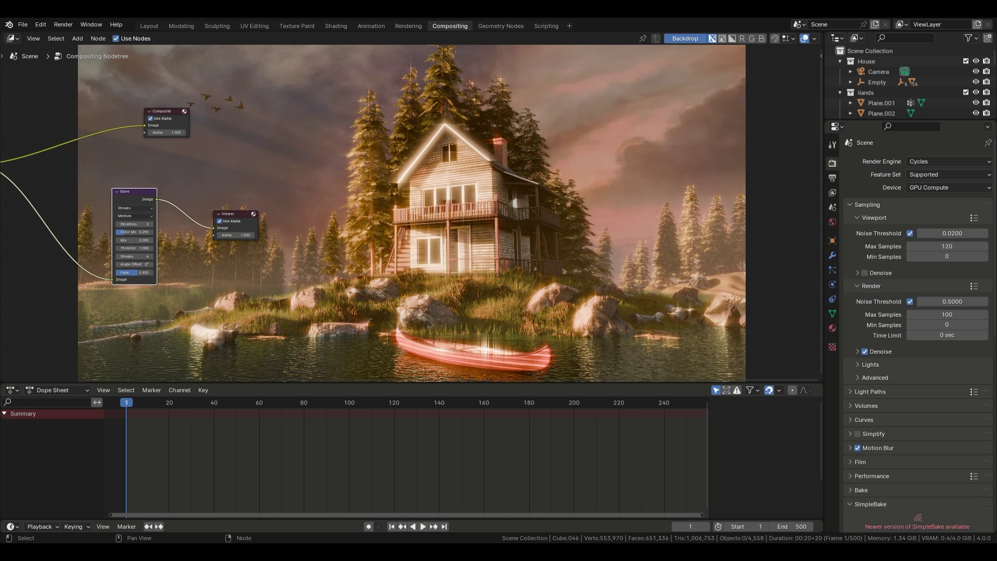
pyautogui.scroll(2, 270, 275)
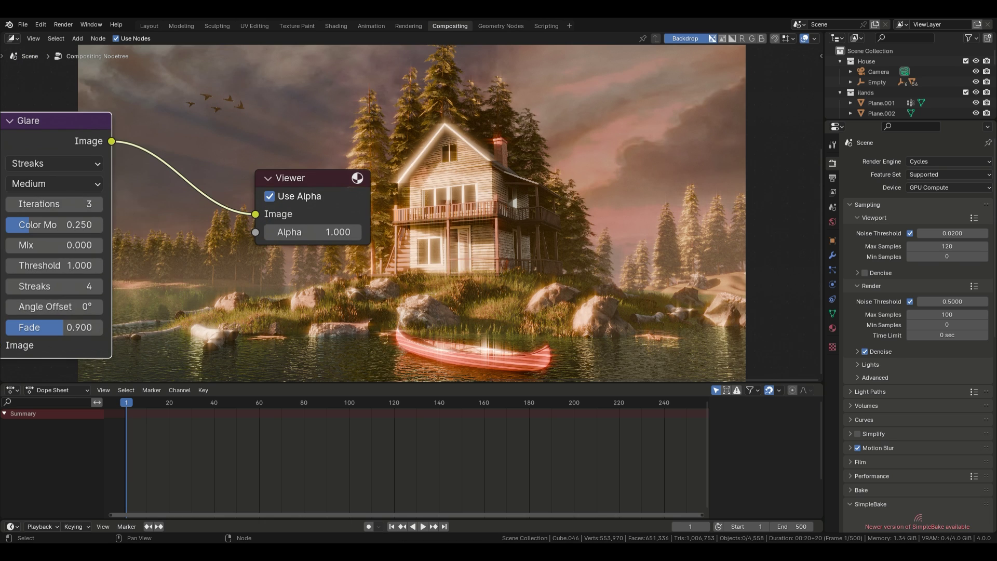
pyautogui.click(54, 163)
pyautogui.click(54, 204)
pyautogui.scroll(-4, 390, 195)
# - Make room in the compositor node tree and add a Soften filter node between the Glare and Viewer nodes
pyautogui.moveTo(321, 202); pyautogui.dragTo(233, 191)
pyautogui.hotkey('shift', 'a')
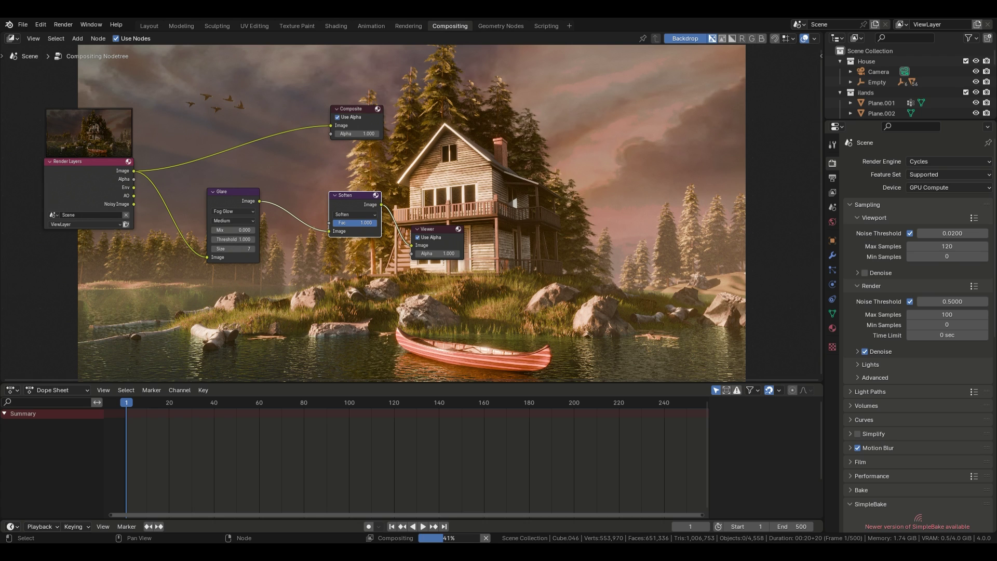
pyautogui.scroll(2, 412, 212)
pyautogui.moveTo(338, 218); pyautogui.dragTo(308, 224, button='middle')
pyautogui.click(300, 221)
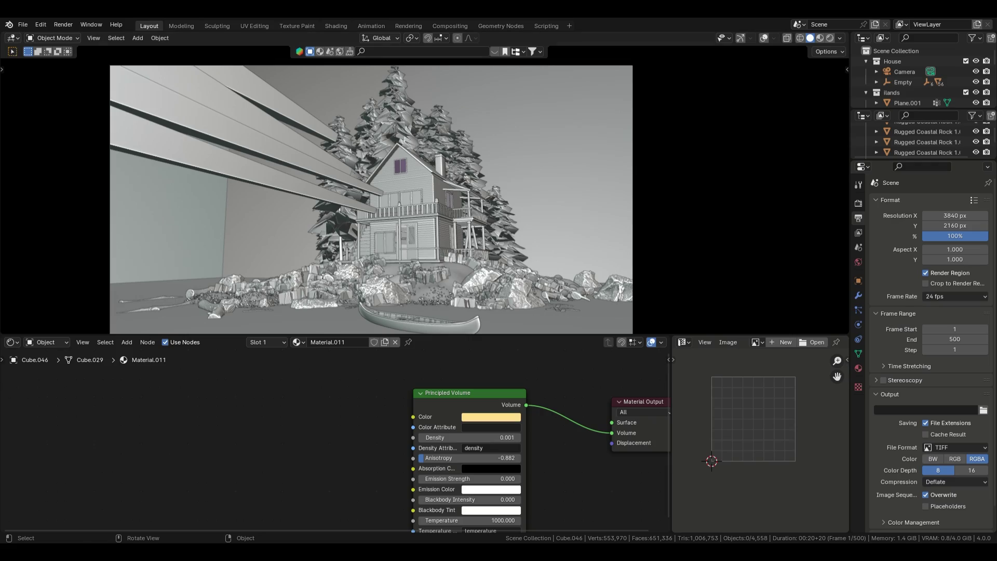
# - Enlarge the camera viewport in the Layout workspace, centre the camera frame in it and show it in rendered shading
pyautogui.moveTo(443, 335); pyautogui.dragTo(443, 518)
pyautogui.keyDown('shift'); pyautogui.moveTo(370, 323); pyautogui.dragTo(450, 283, button='middle'); pyautogui.keyUp('shift')
pyautogui.scroll(2, 450, 283)
pyautogui.press('z')
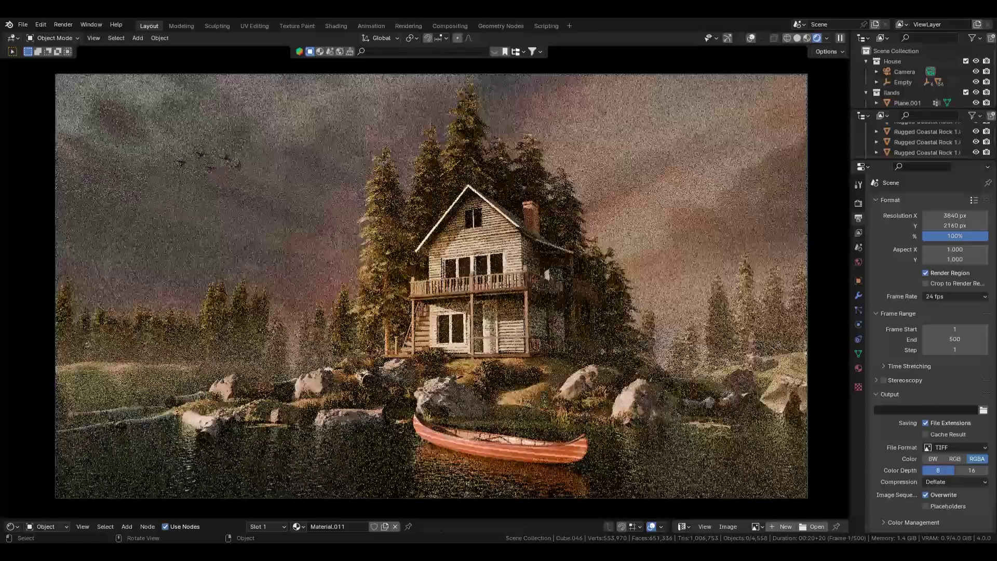
# - Set the rendered viewport's compositor option to Always and reopen the viewport shading settings
pyautogui.click(827, 38)
pyautogui.click(868, 195)
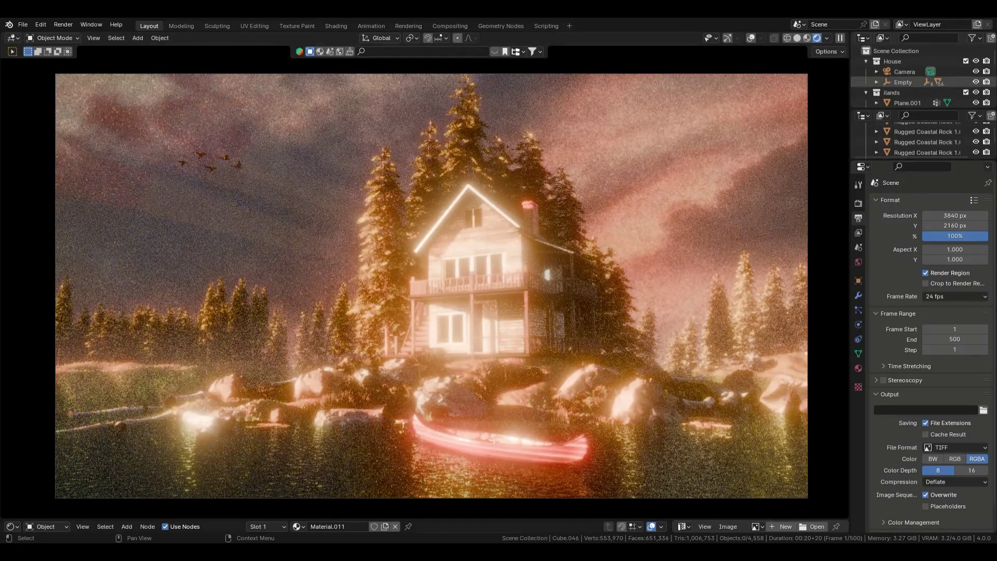
pyautogui.click(827, 38)
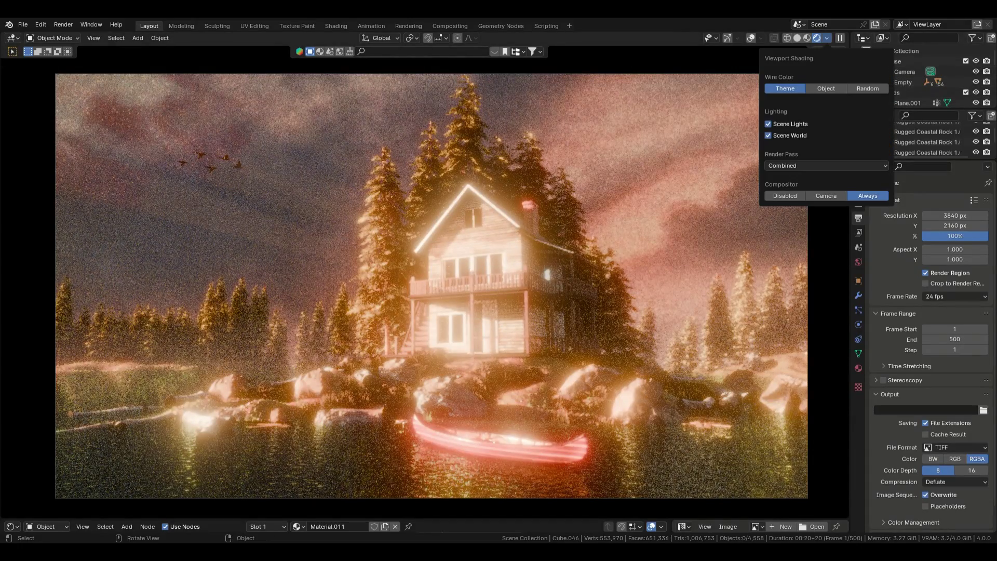